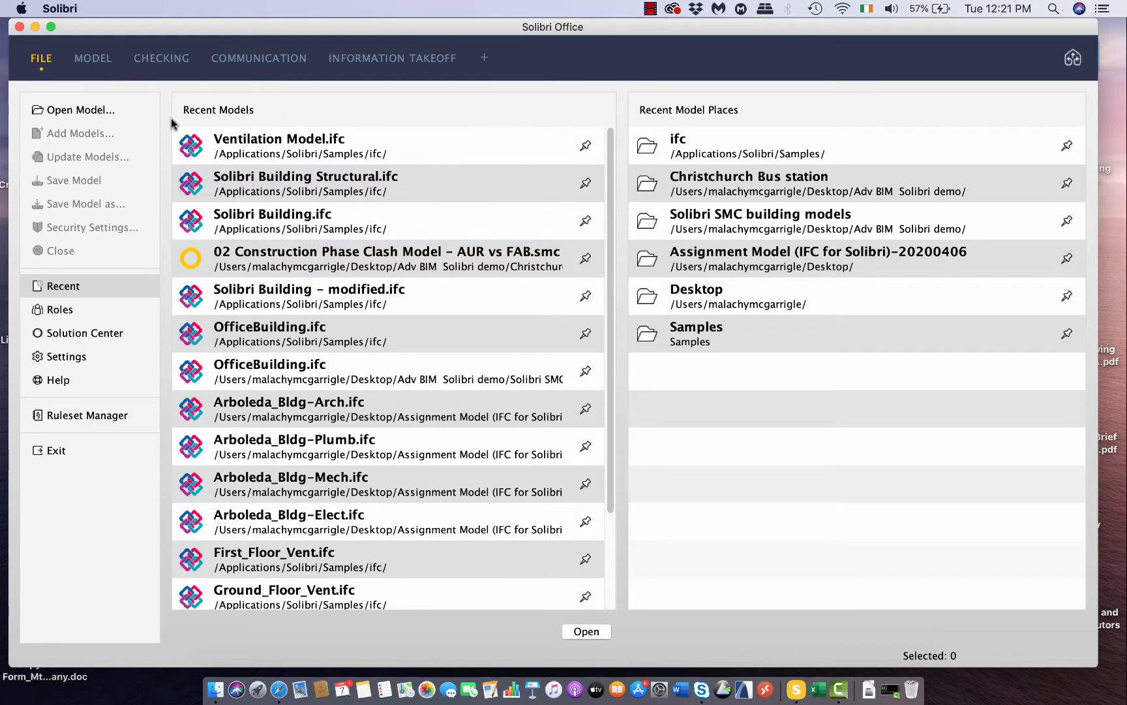
Step: Open the recent model Solibri Building.ifc with the short name A, keeping its Architectural discipline
click(280, 221)
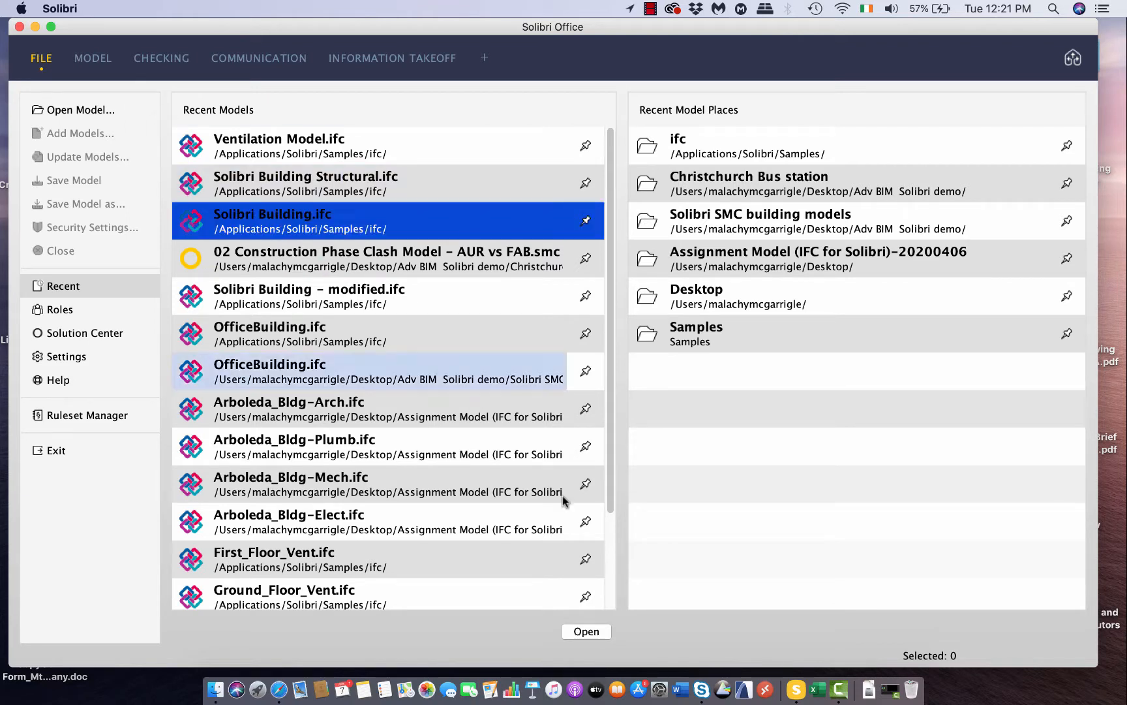
click(586, 632)
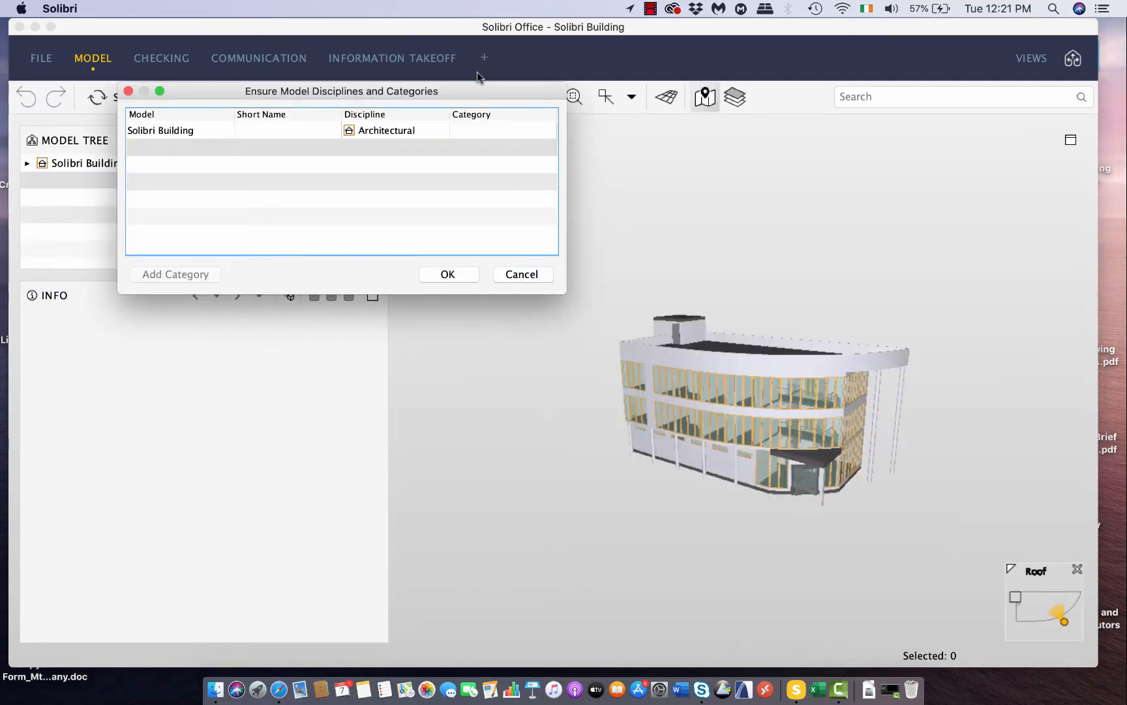
click(385, 133)
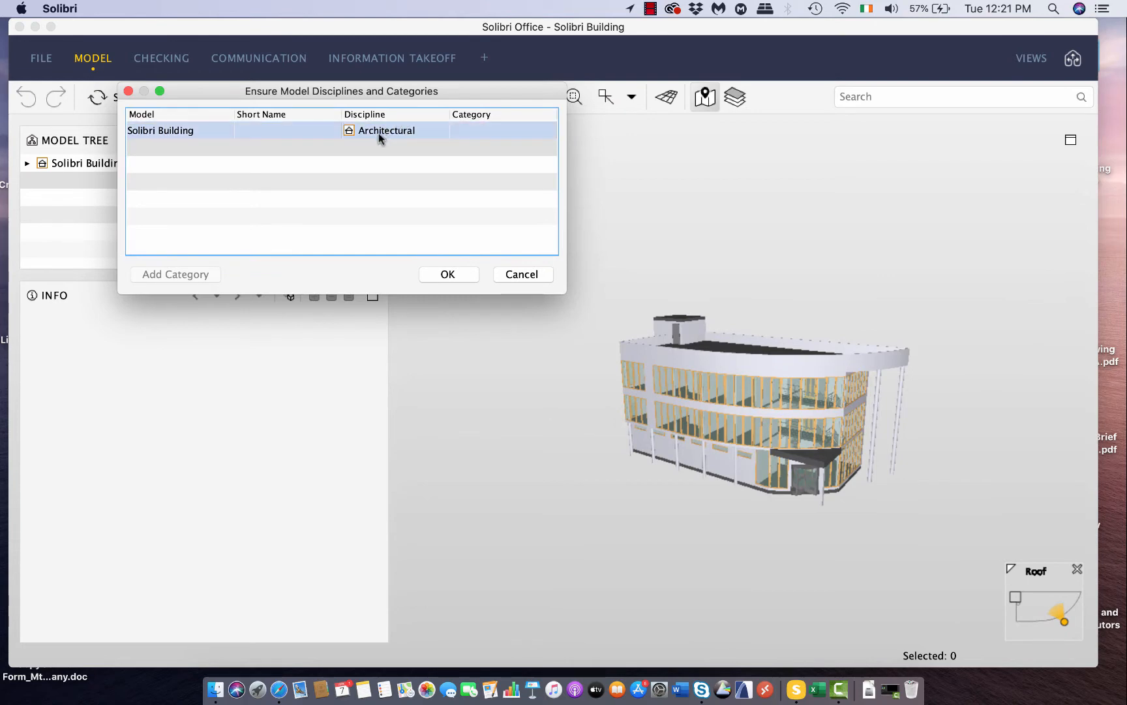
click(278, 134)
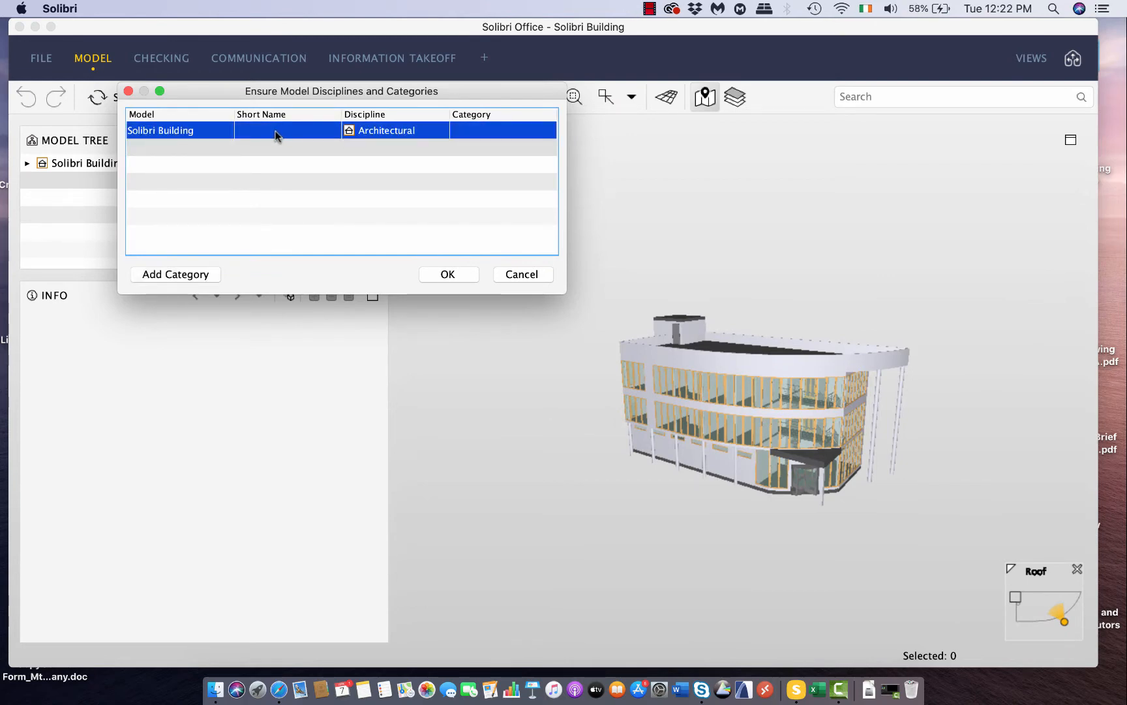
text(A)
click(458, 274)
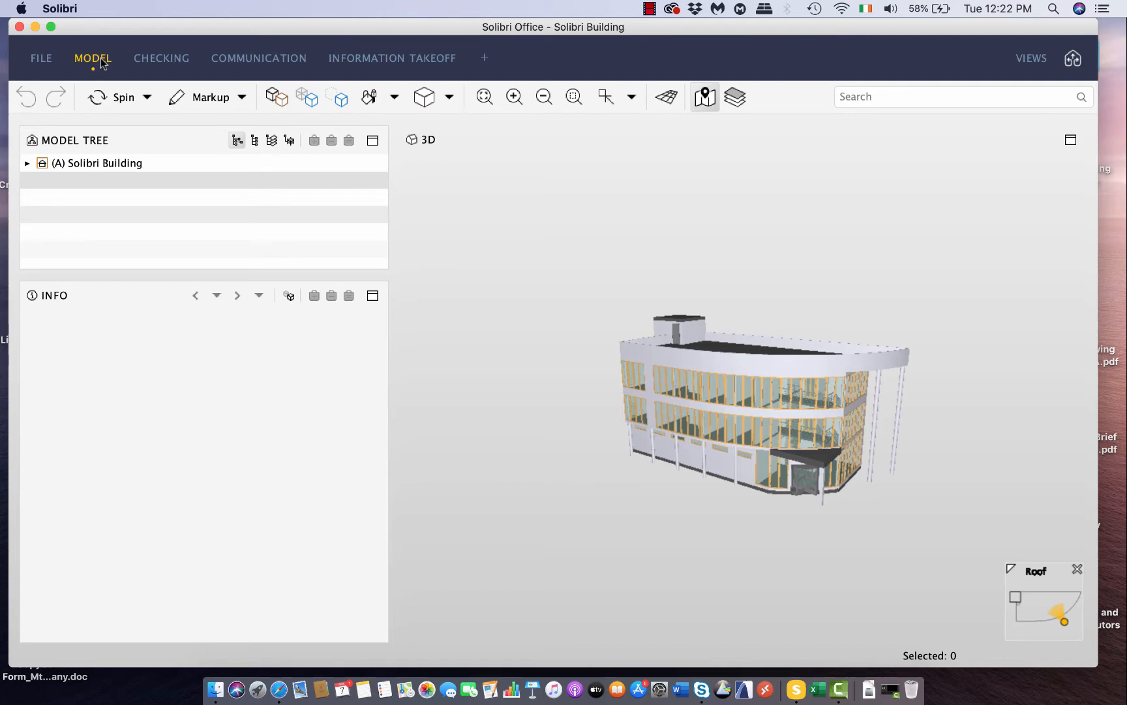
Step: Add Solibri Building Structural.ifc to the open model, accepting short name B and the Structural discipline
click(43, 63)
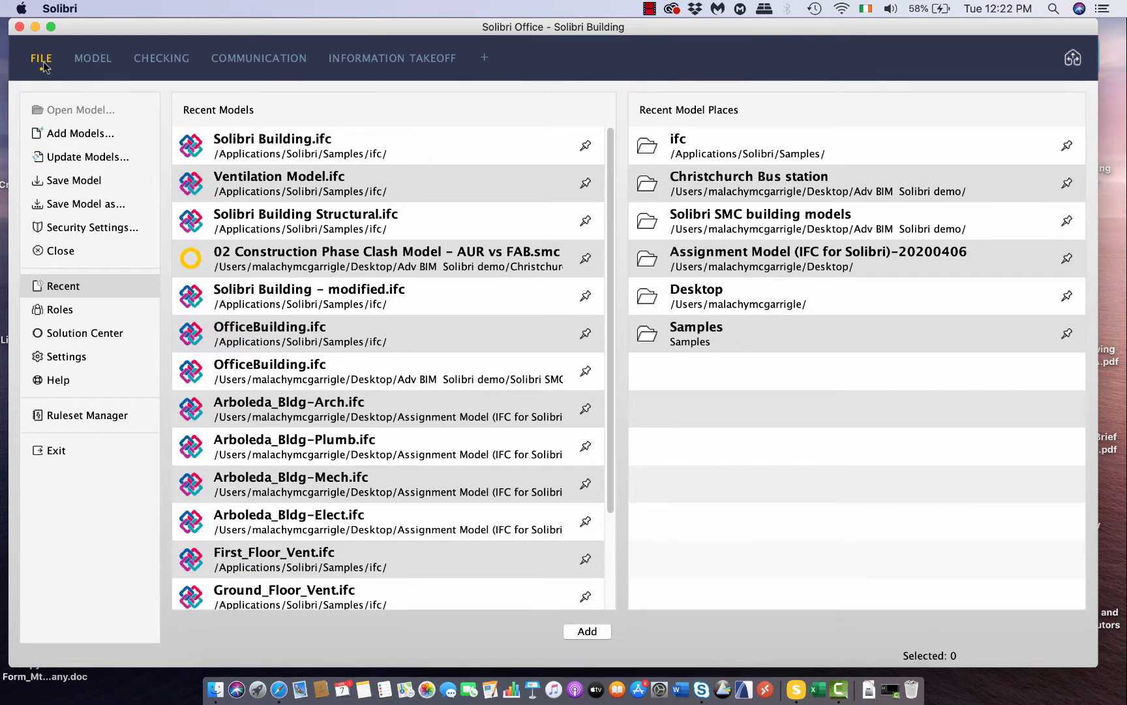
click(361, 223)
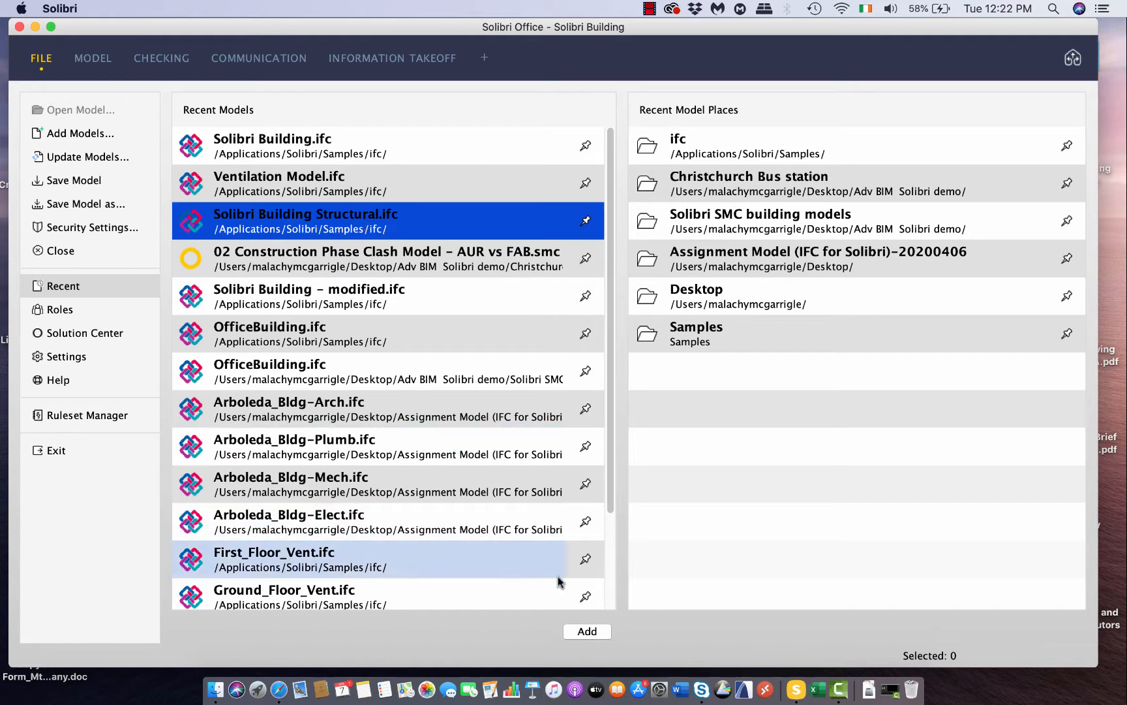
click(590, 631)
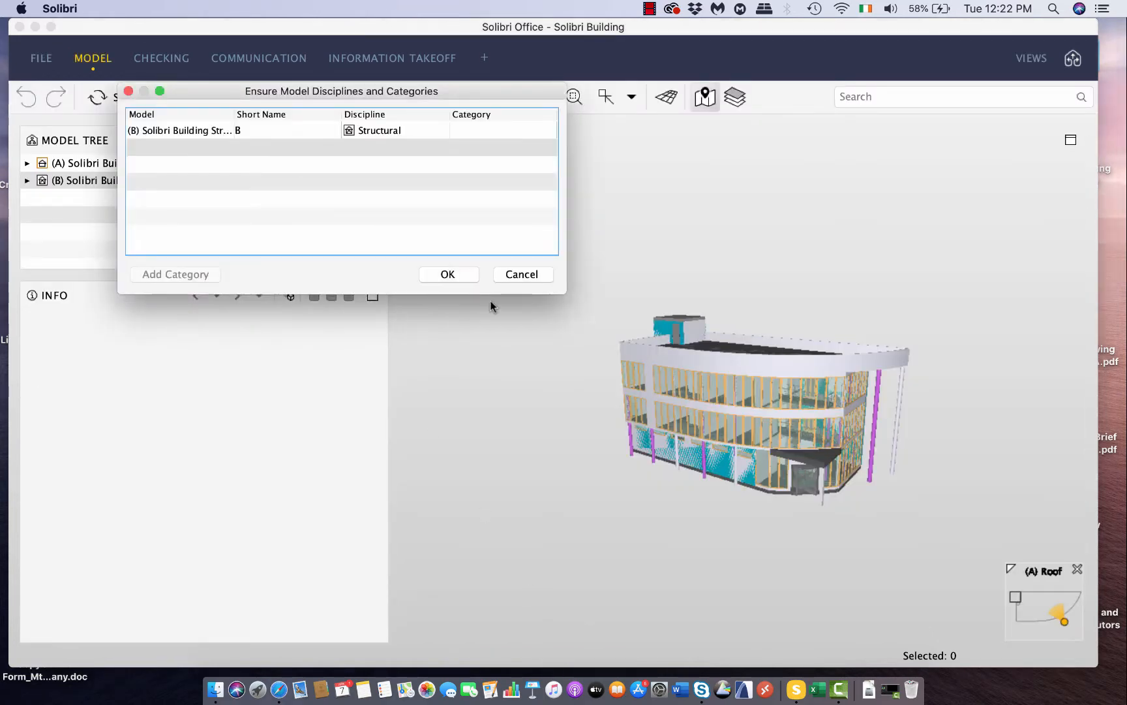
click(447, 274)
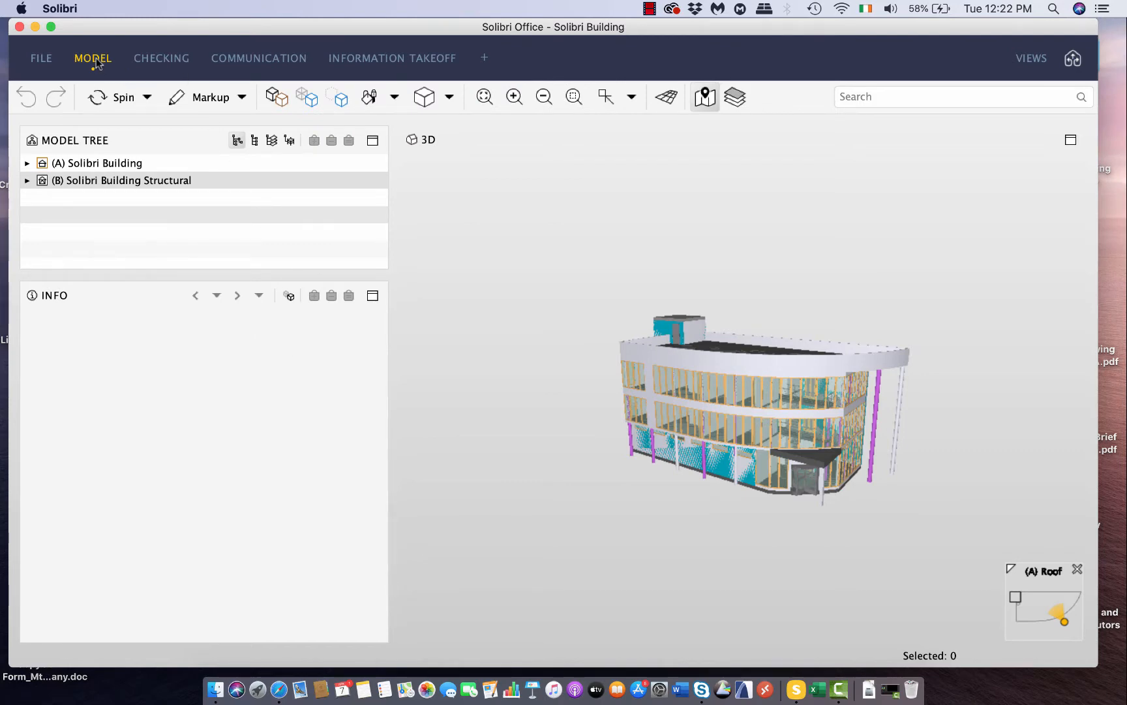
Step: Add Ventilation Model.ifc to the combined model, accepting short name C and the Architectural discipline
click(38, 59)
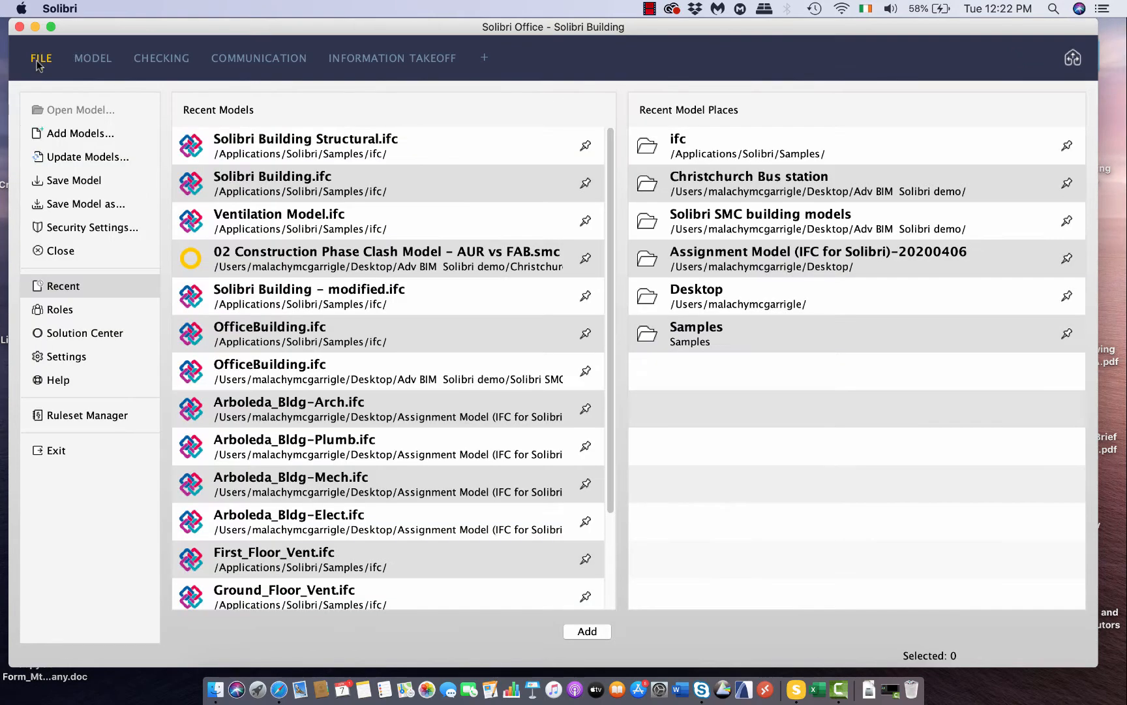
click(273, 222)
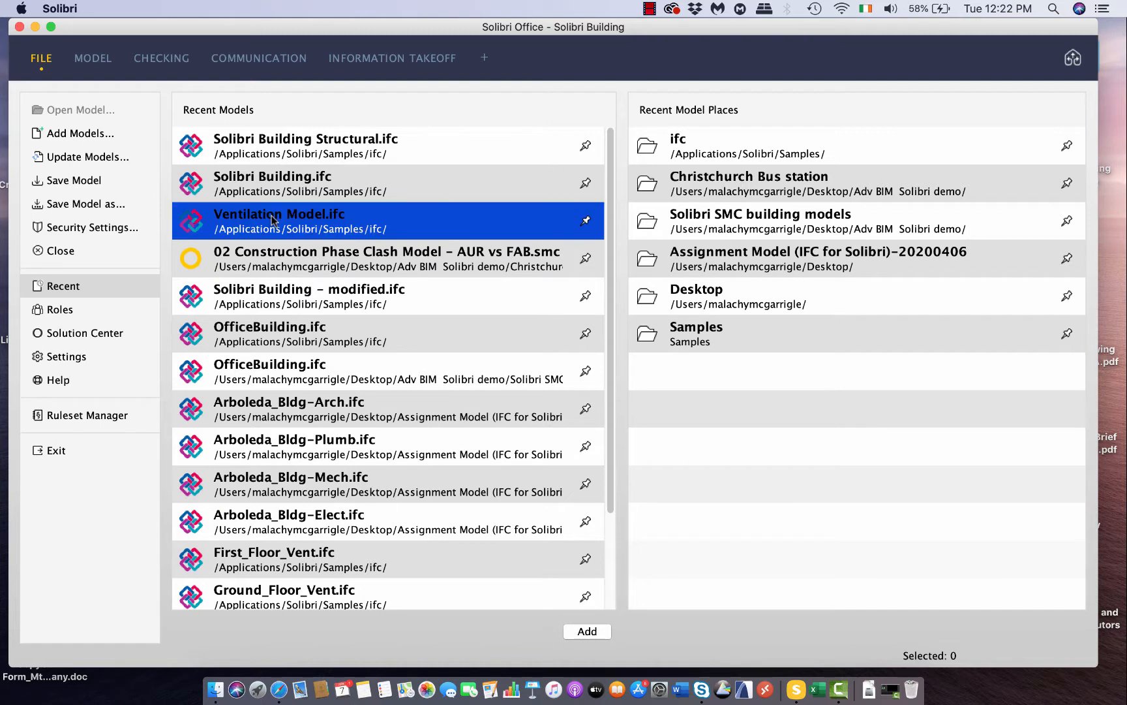
click(587, 631)
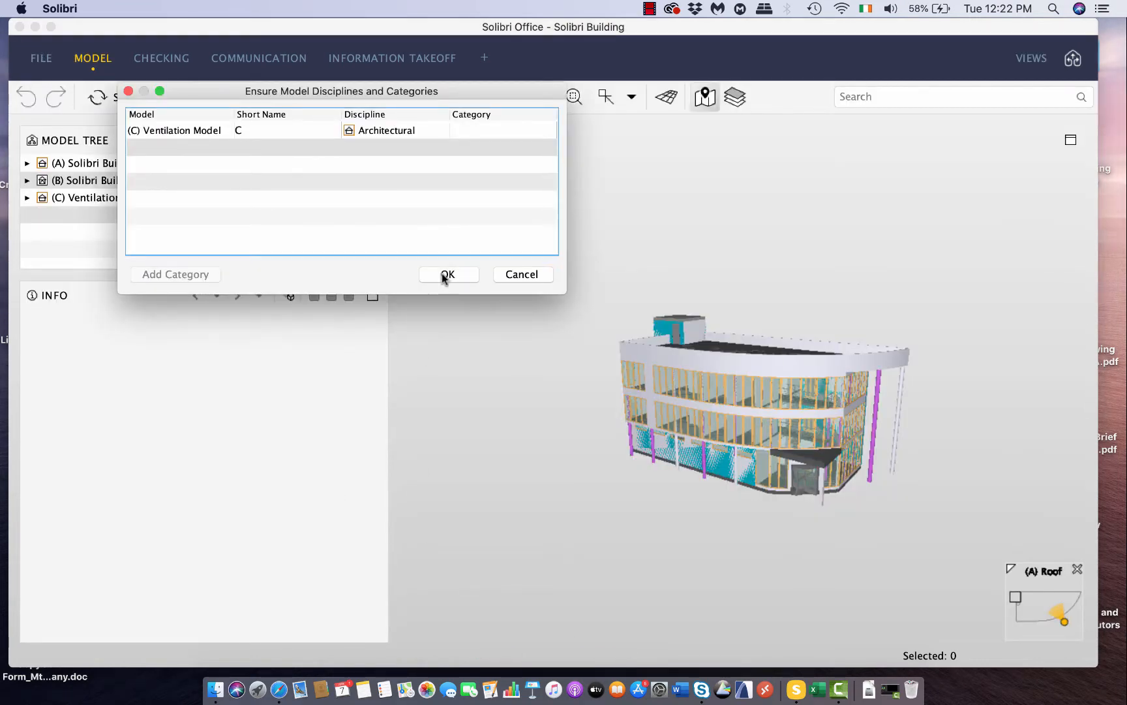
click(448, 274)
Step: Examine the combined model's exterior from the entrance front around to the end with the stair tower
middle_drag(900, 488, 783, 421)
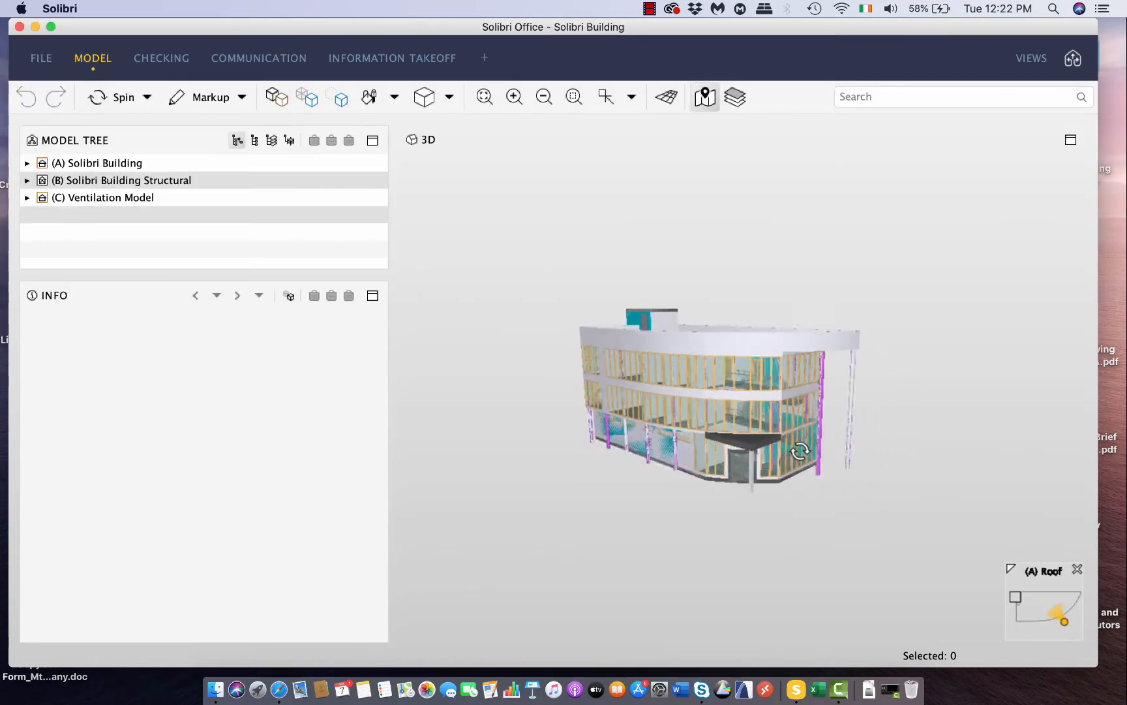
scroll(782, 420, down, 5)
scroll(782, 419, up, 5)
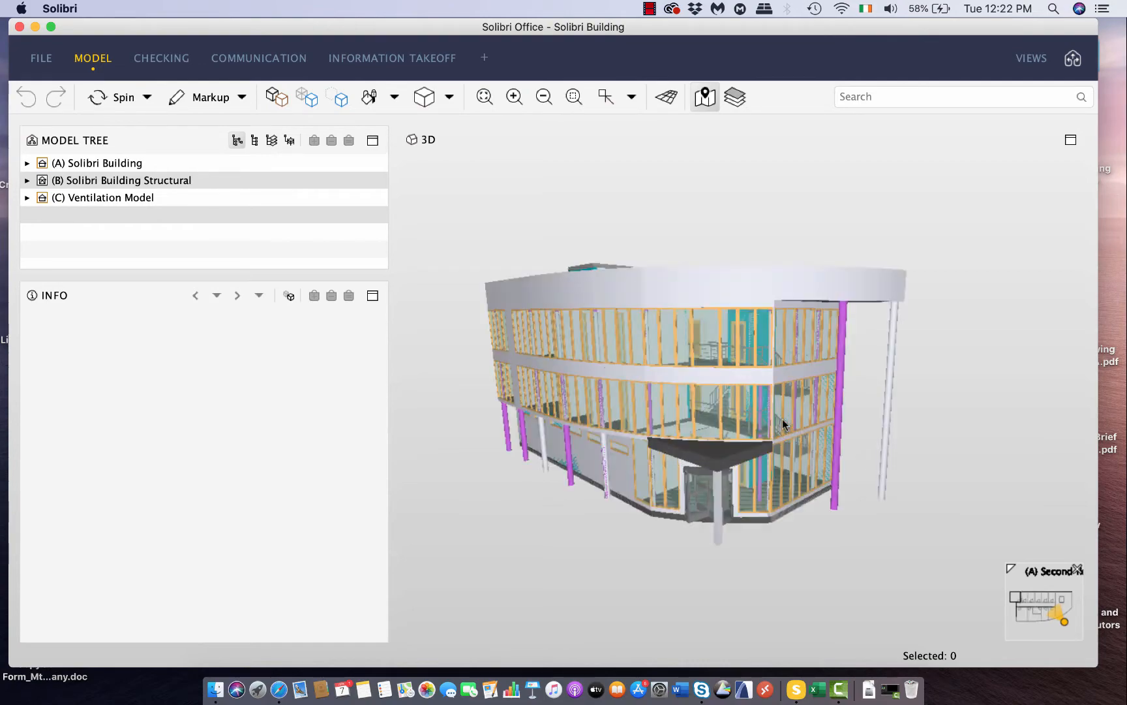
drag(782, 419, 858, 431)
middle_drag(638, 431, 676, 429)
drag(676, 428, 703, 467)
scroll(639, 464, up, 2)
scroll(640, 465, down, 3)
scroll(702, 467, up, 2)
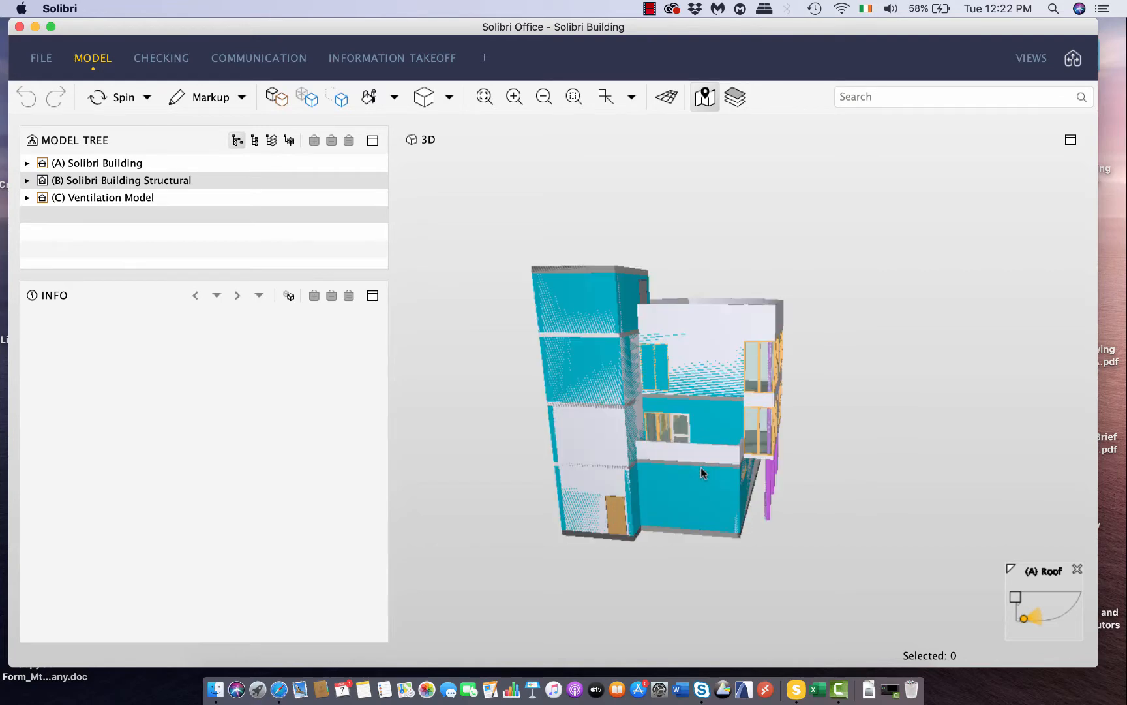
scroll(701, 467, up, 1)
middle_drag(701, 467, 834, 473)
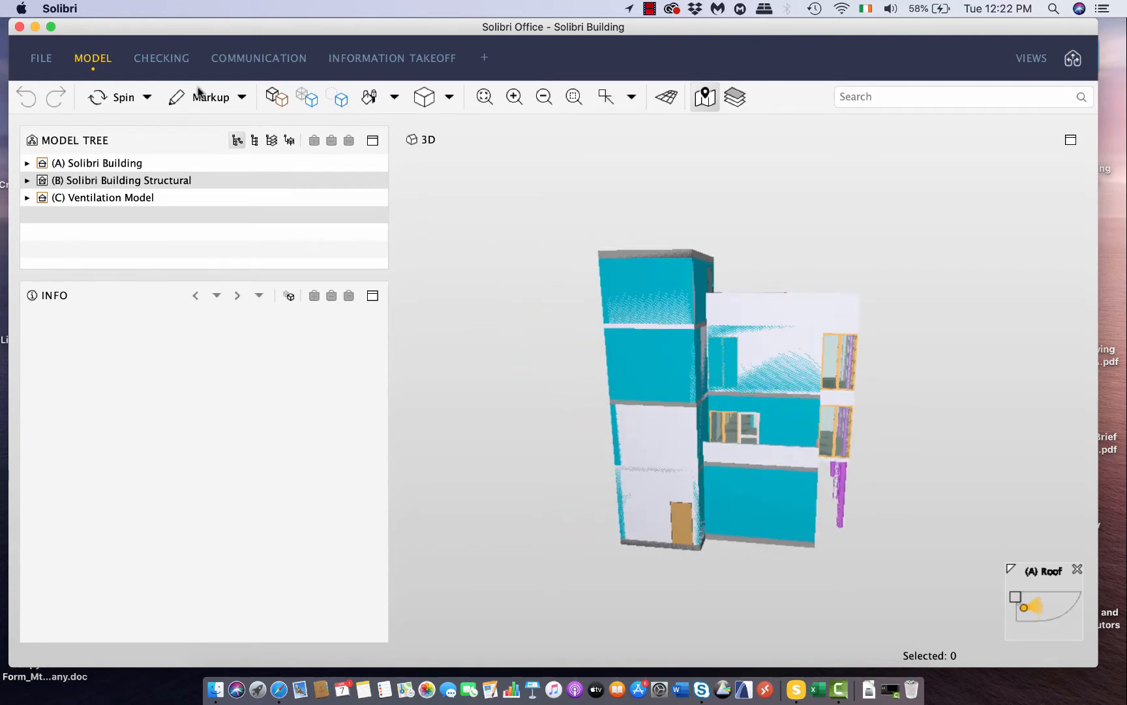
Step: Create a section plane from the building's end wall with the Sectioning tool and move it into the building
click(241, 98)
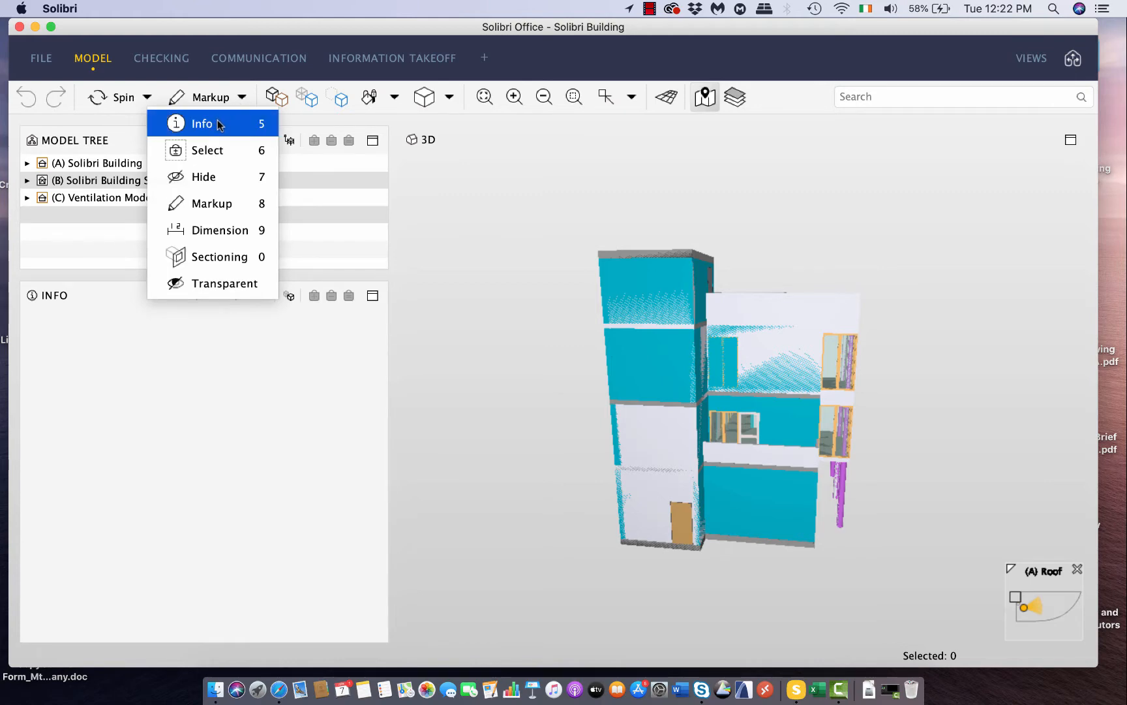
click(215, 257)
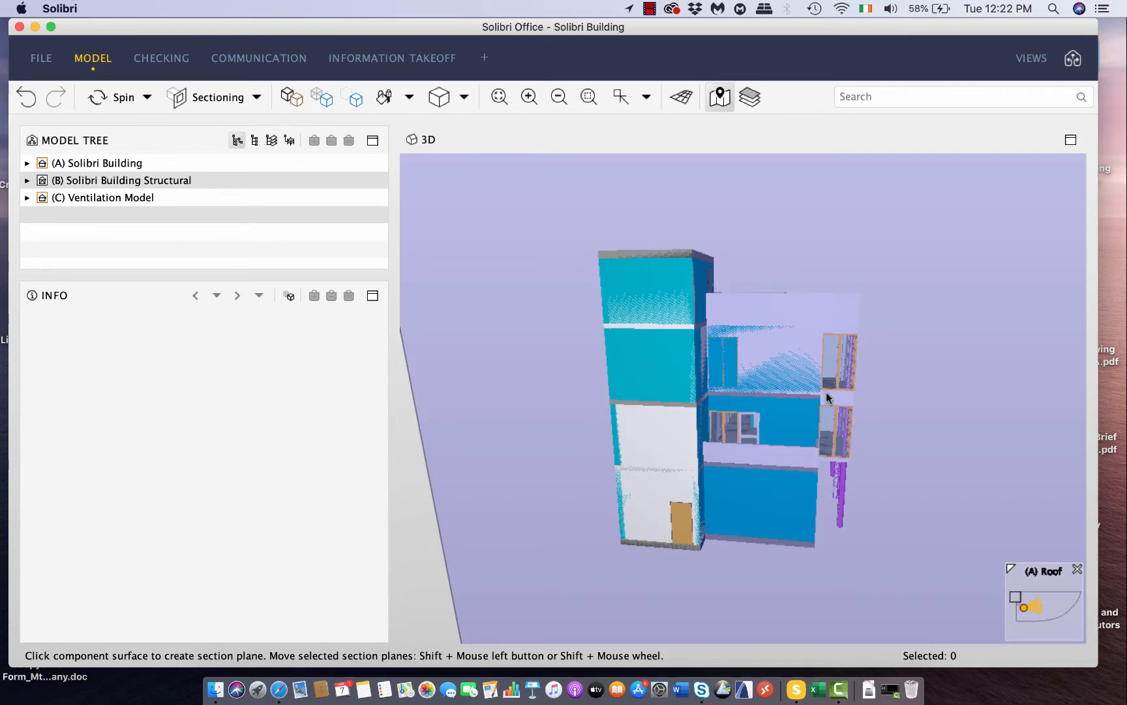
click(805, 415)
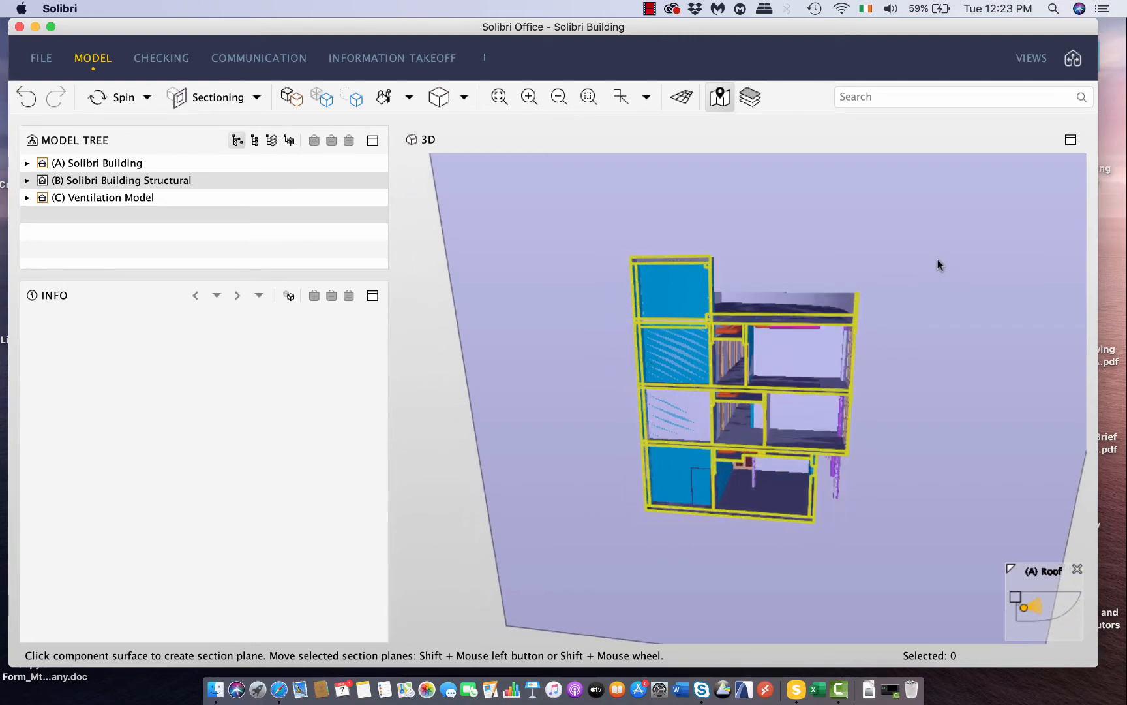
Step: Move the section plane deeper through the building and examine the ventilation ducts above the corridor ceilings
scroll(752, 326, up, 5)
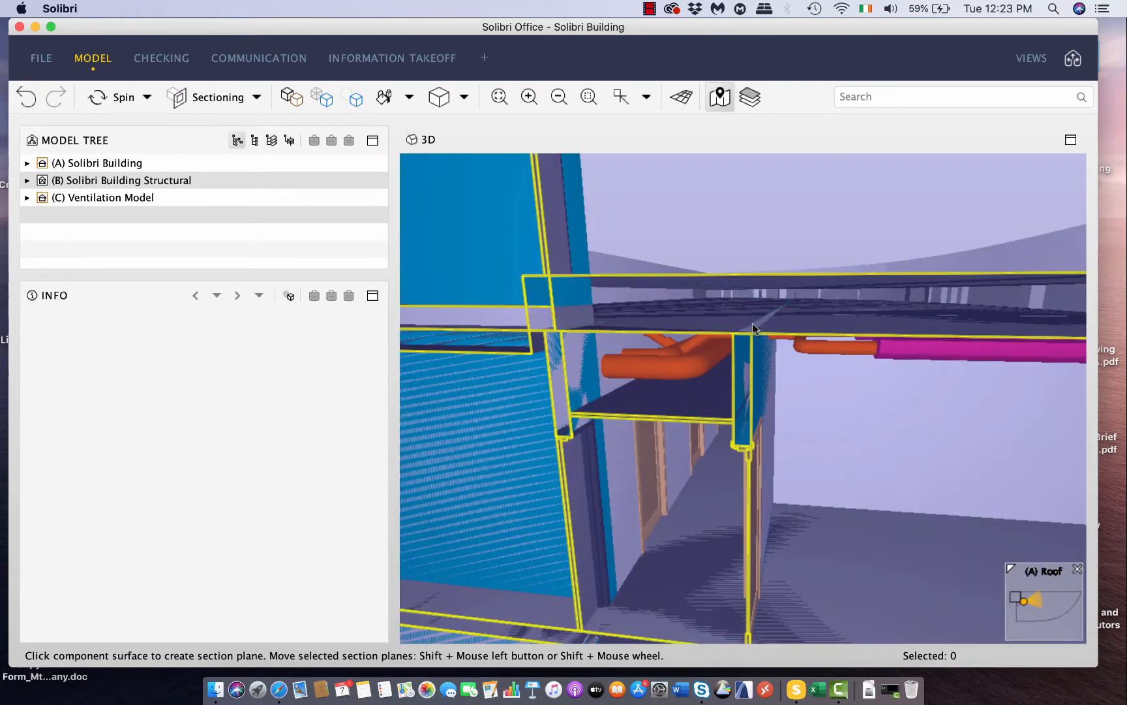
middle_drag(759, 348, 843, 316)
scroll(871, 380, down, 4)
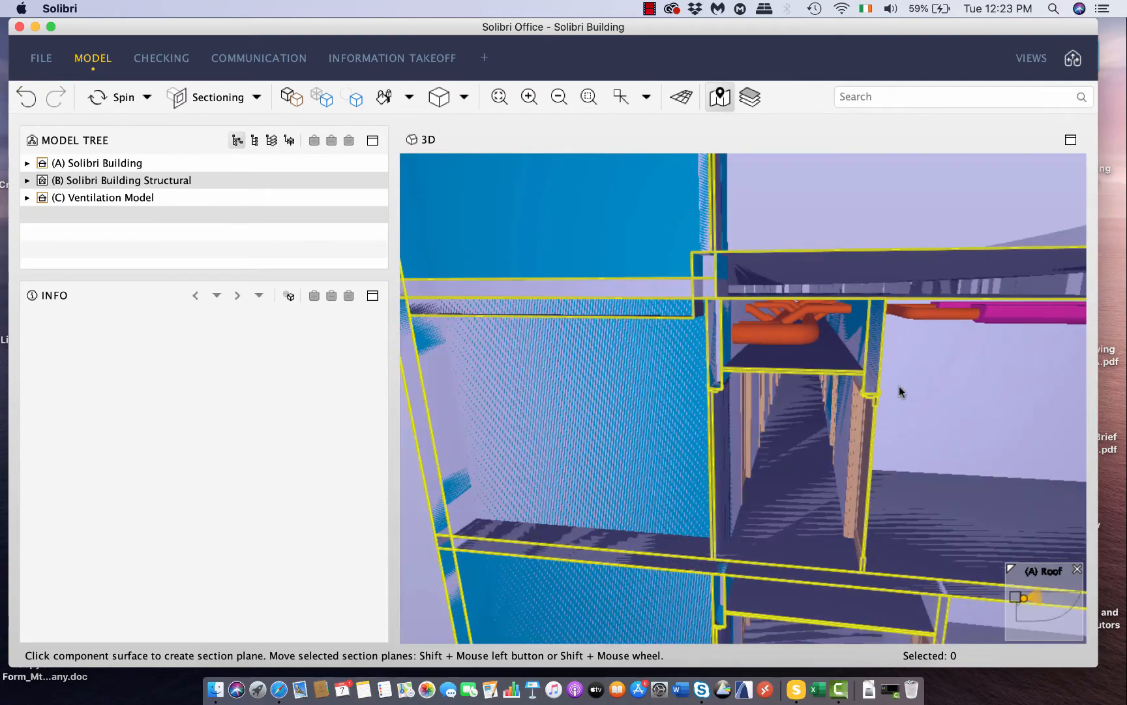
middle_drag(942, 394, 918, 350)
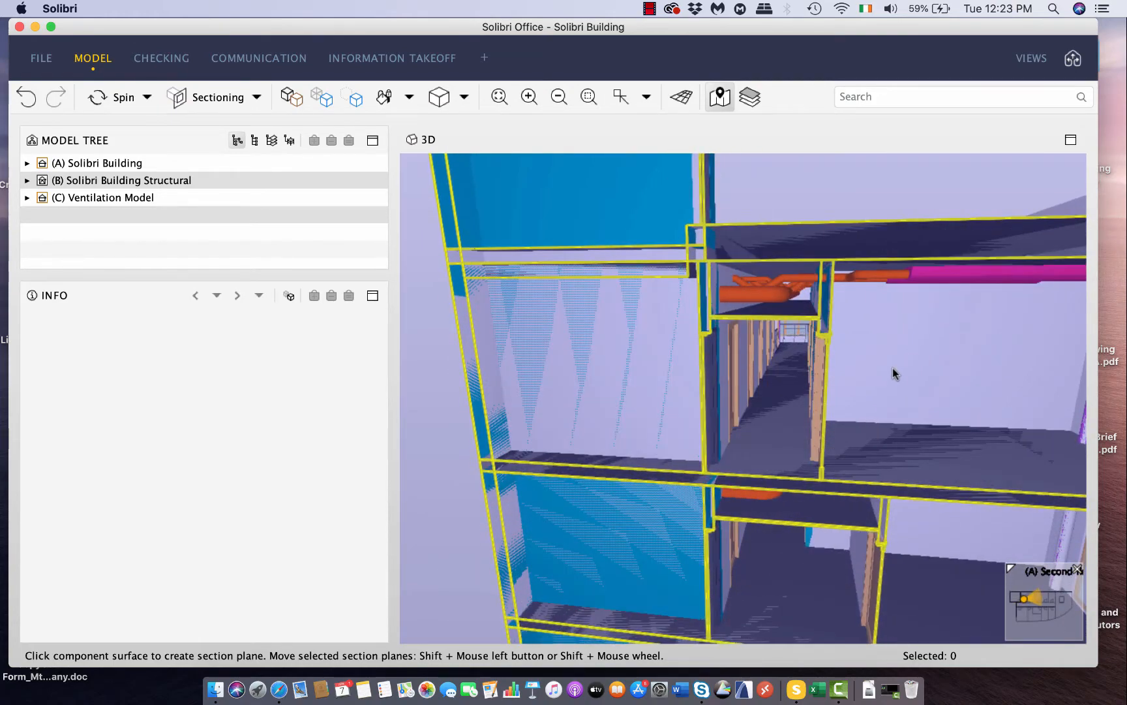
scroll(884, 400, down, 5)
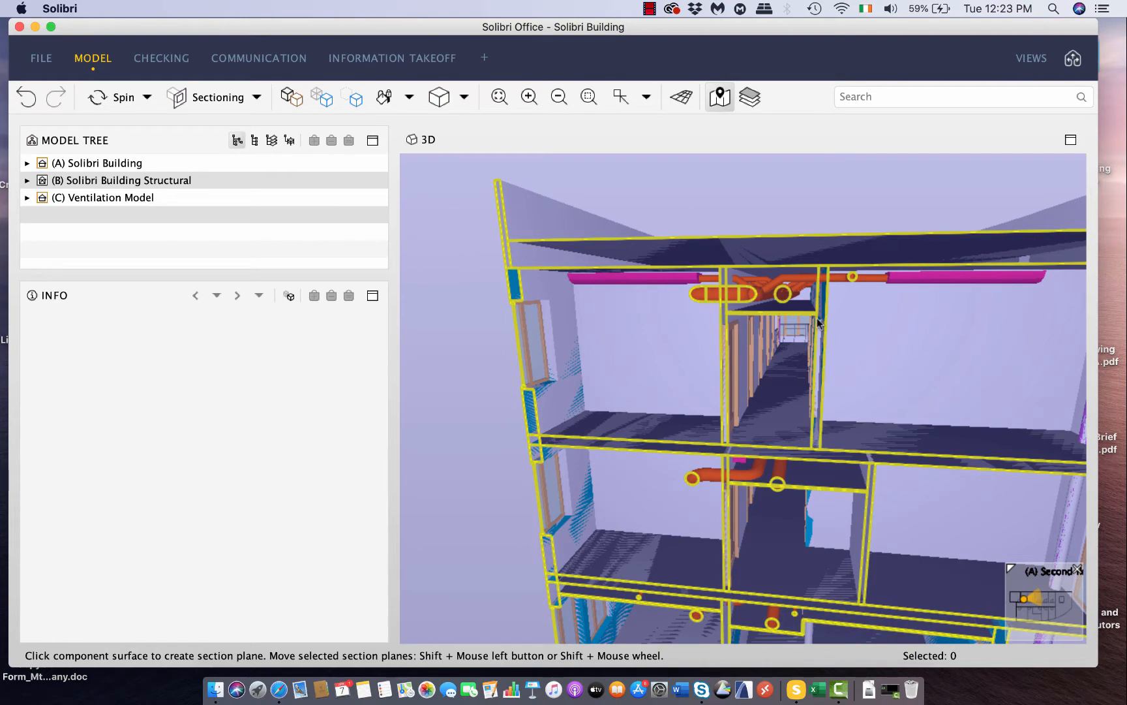
scroll(820, 321, up, 1)
scroll(820, 322, down, 10)
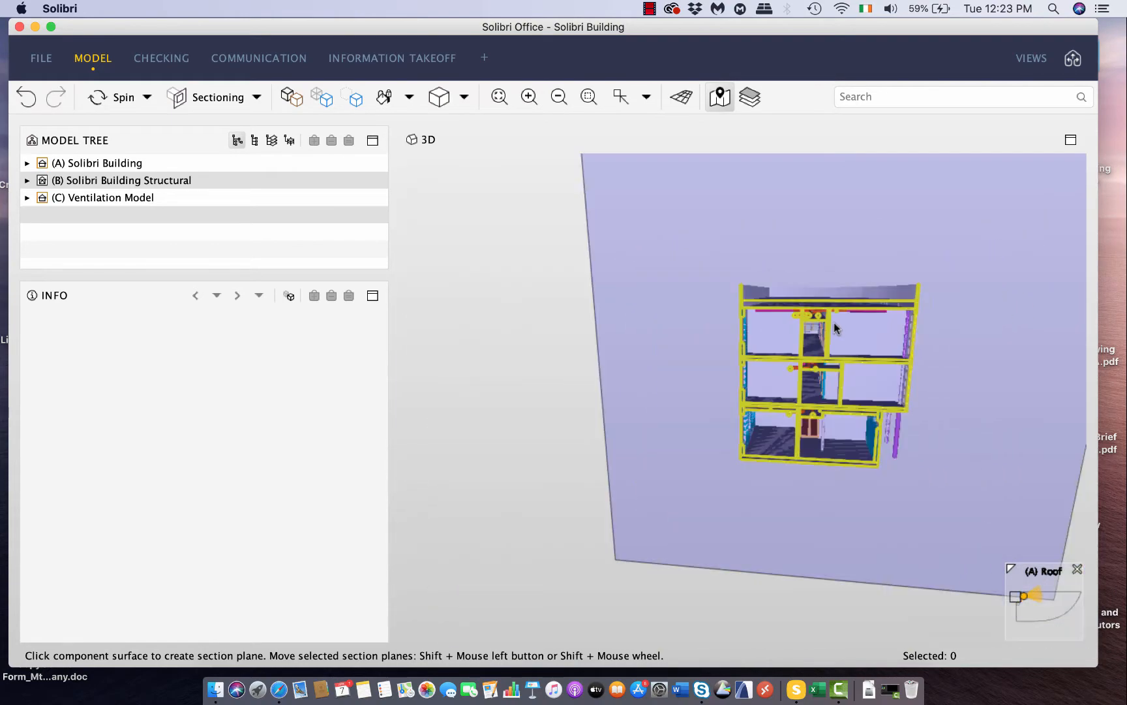
Step: Remove all section planes from the model and switch to the Info tool
drag(834, 324, 871, 326)
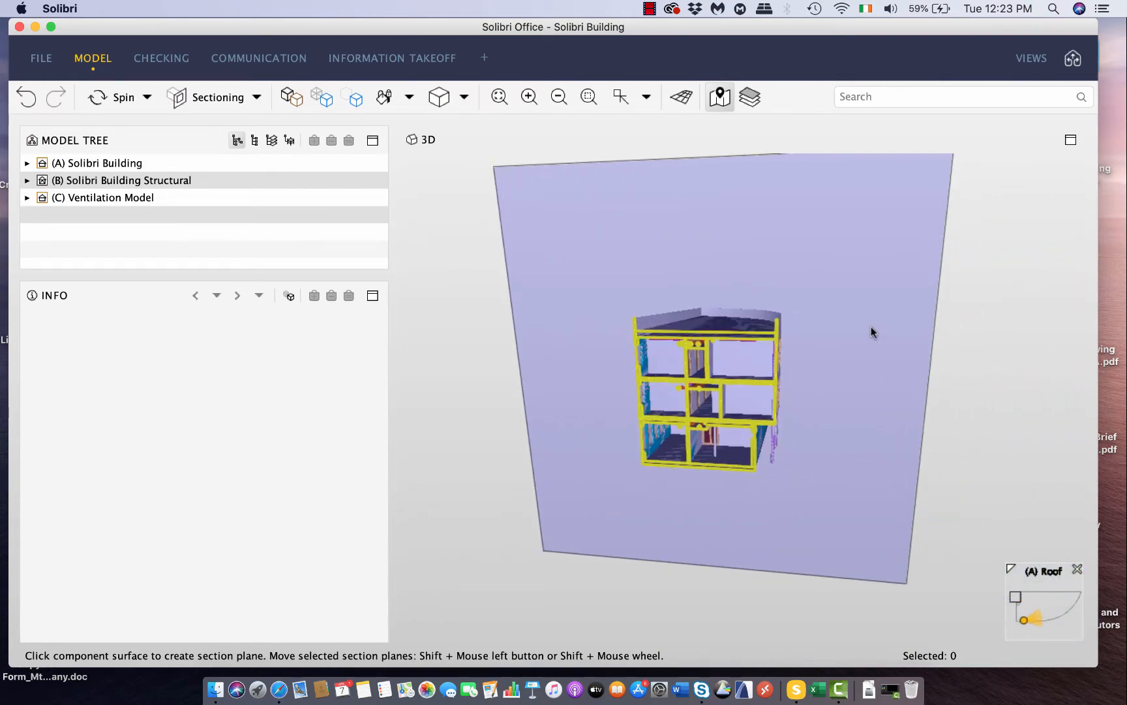
right_click(871, 327)
mouse_move(944, 543)
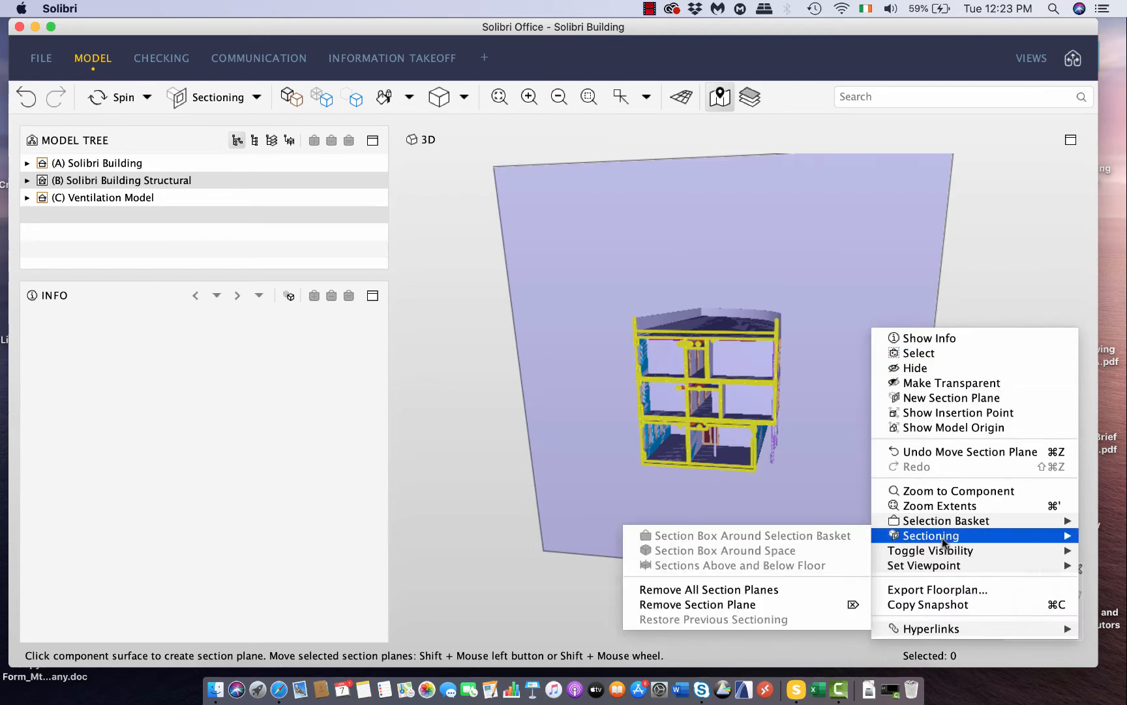
click(829, 589)
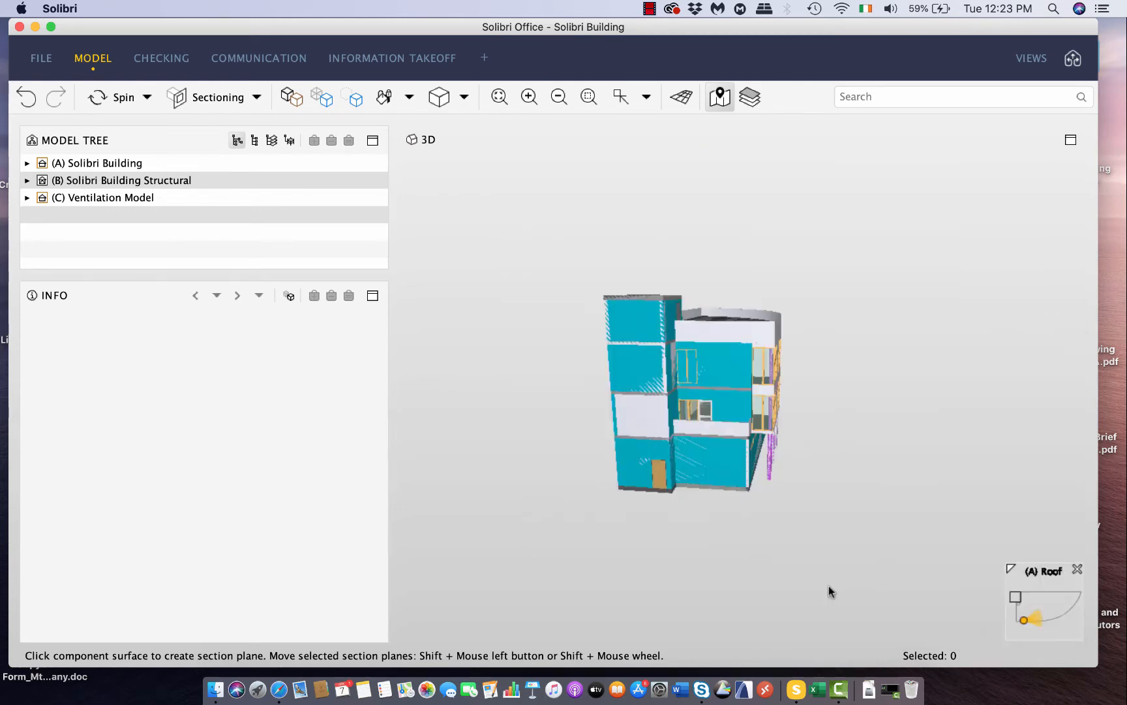
click(257, 98)
click(223, 123)
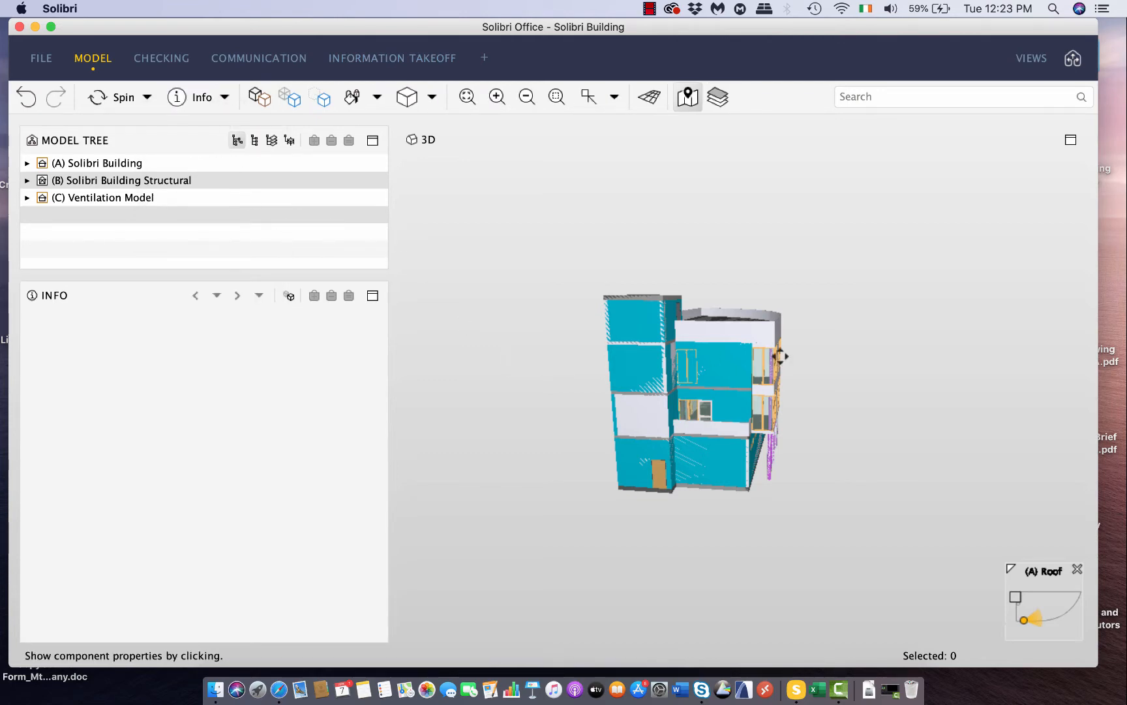
drag(780, 355, 722, 397)
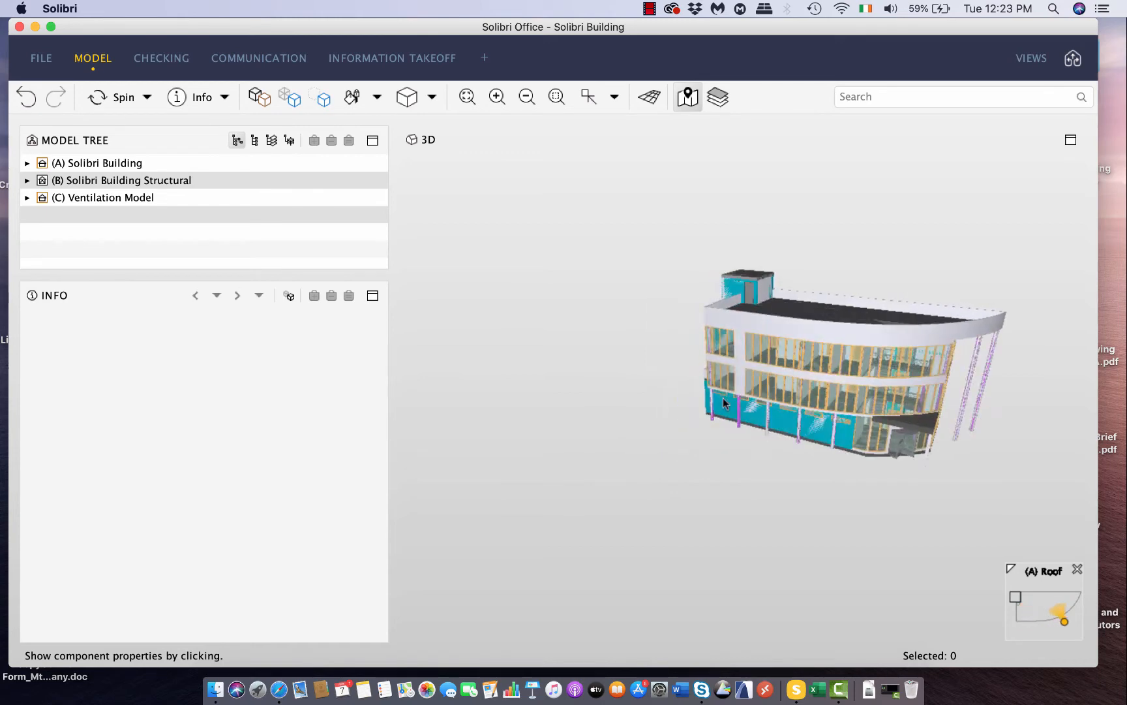
middle_drag(979, 409, 760, 472)
scroll(723, 441, down, 5)
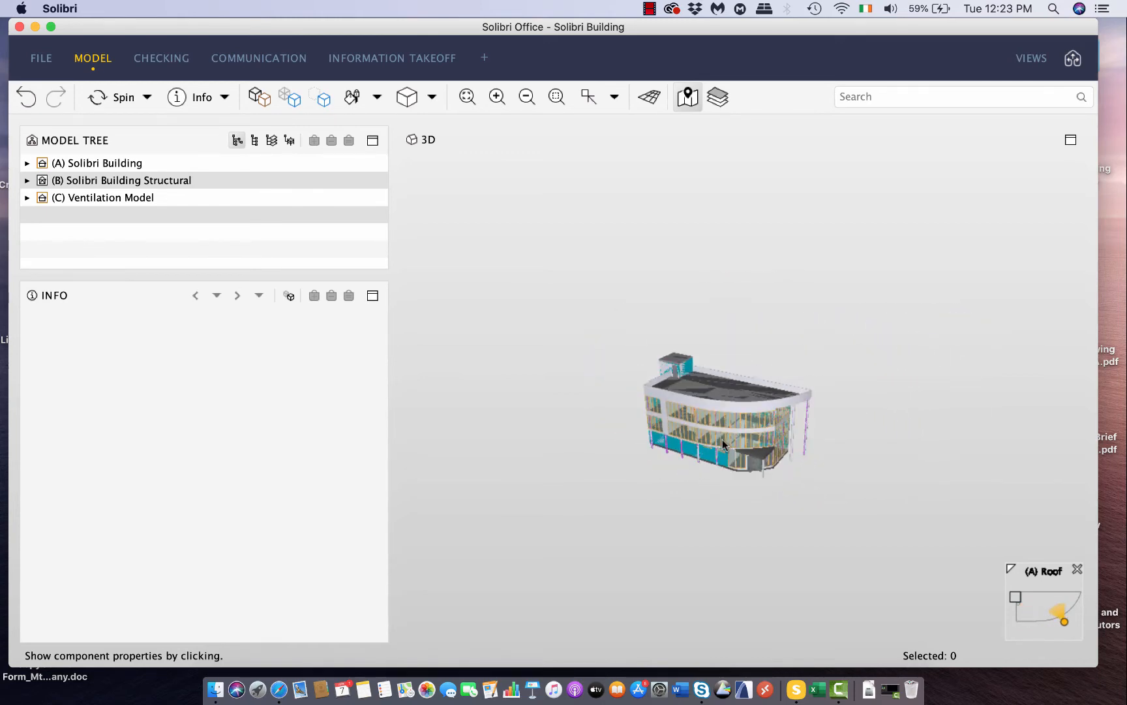
scroll(723, 441, up, 6)
scroll(723, 439, up, 8)
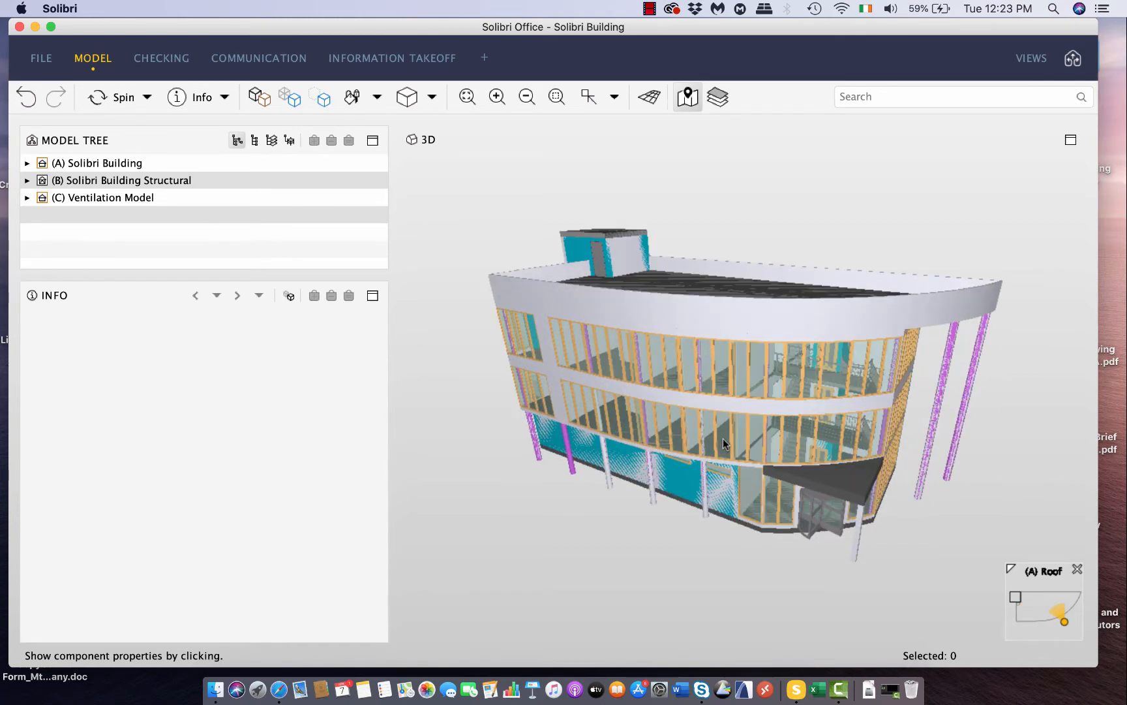
Step: Start model checking with the BIM Validation – Architectural role
click(162, 58)
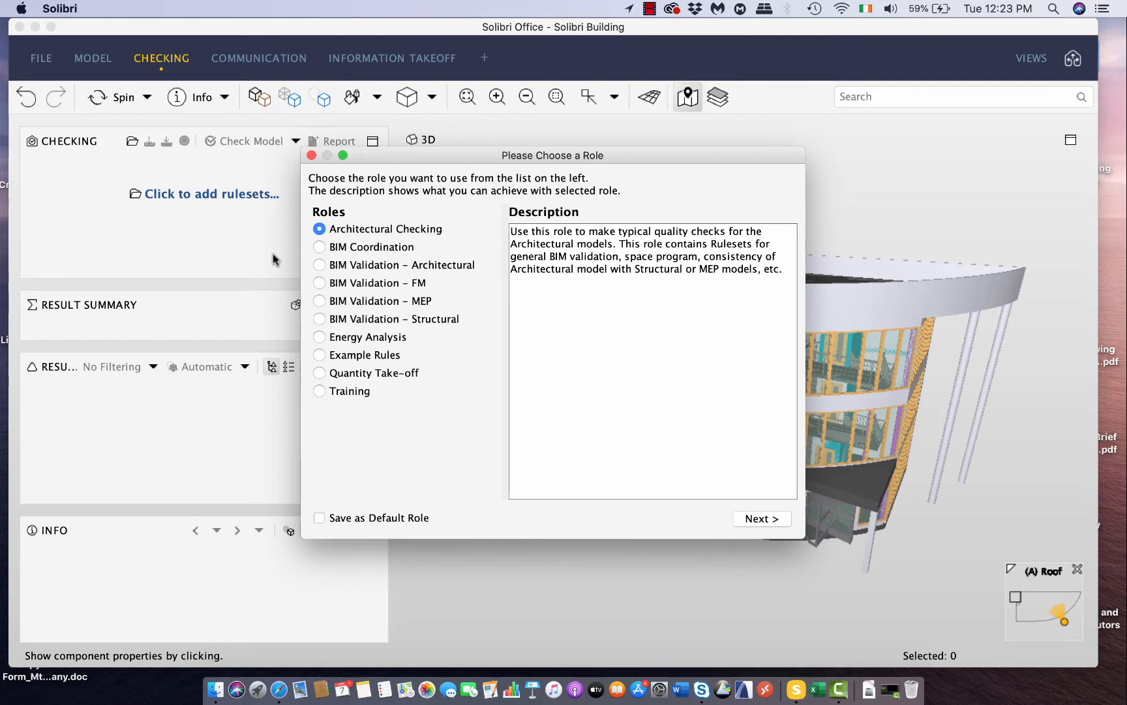
click(319, 266)
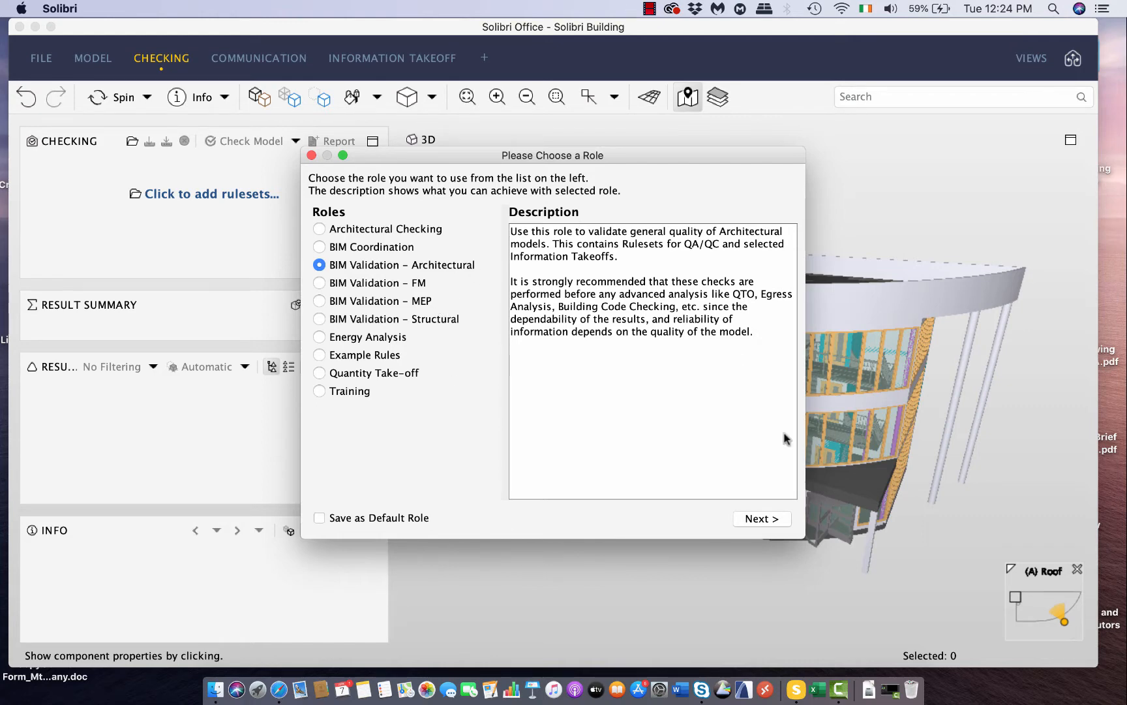
click(765, 518)
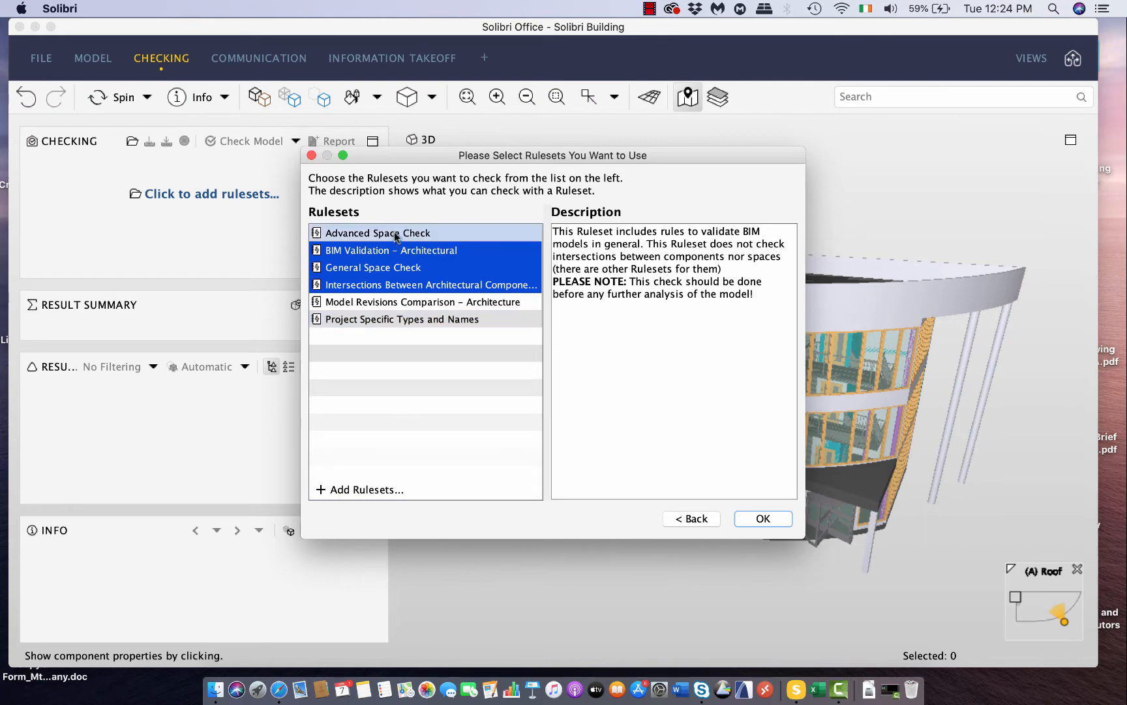
Step: Add the BIM Validation – Architectural, General Space Check and architectural component intersection rulesets to the checking
click(456, 252)
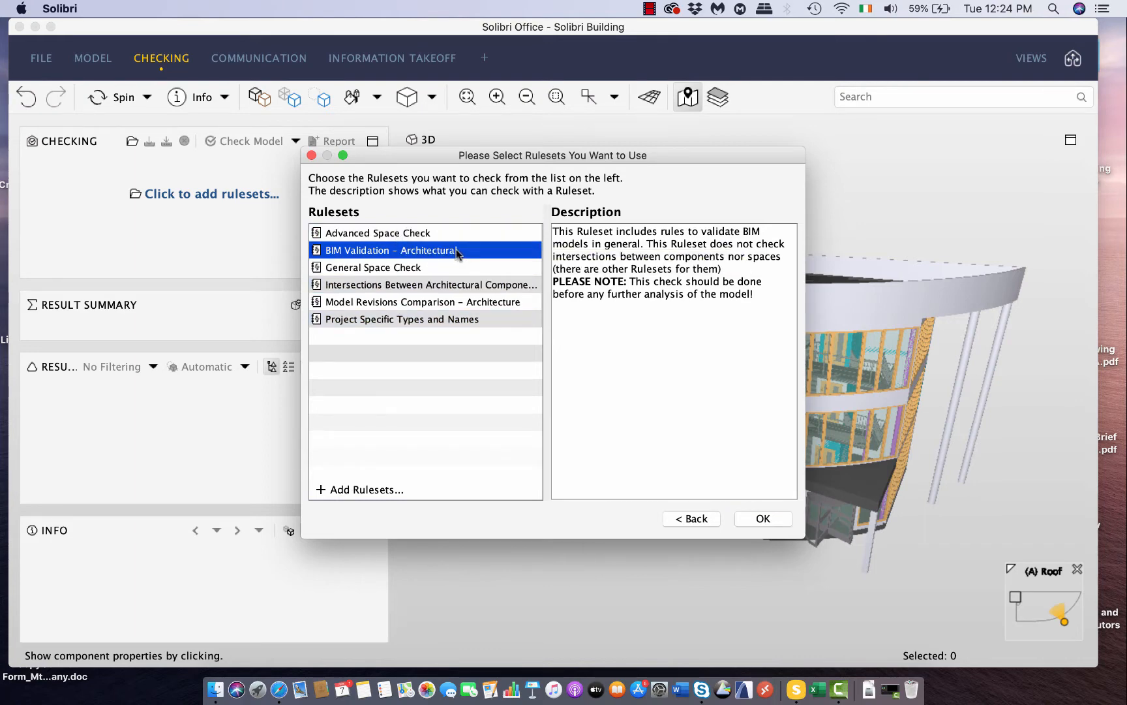
super+click(406, 266)
super+click(417, 285)
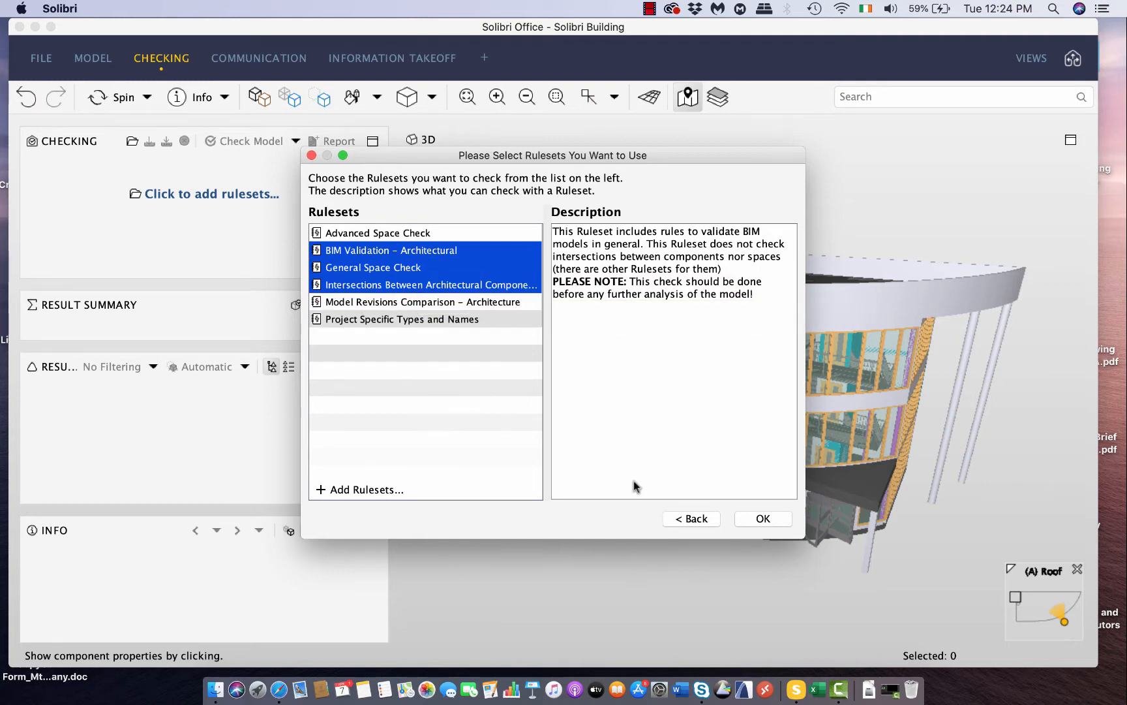
click(771, 519)
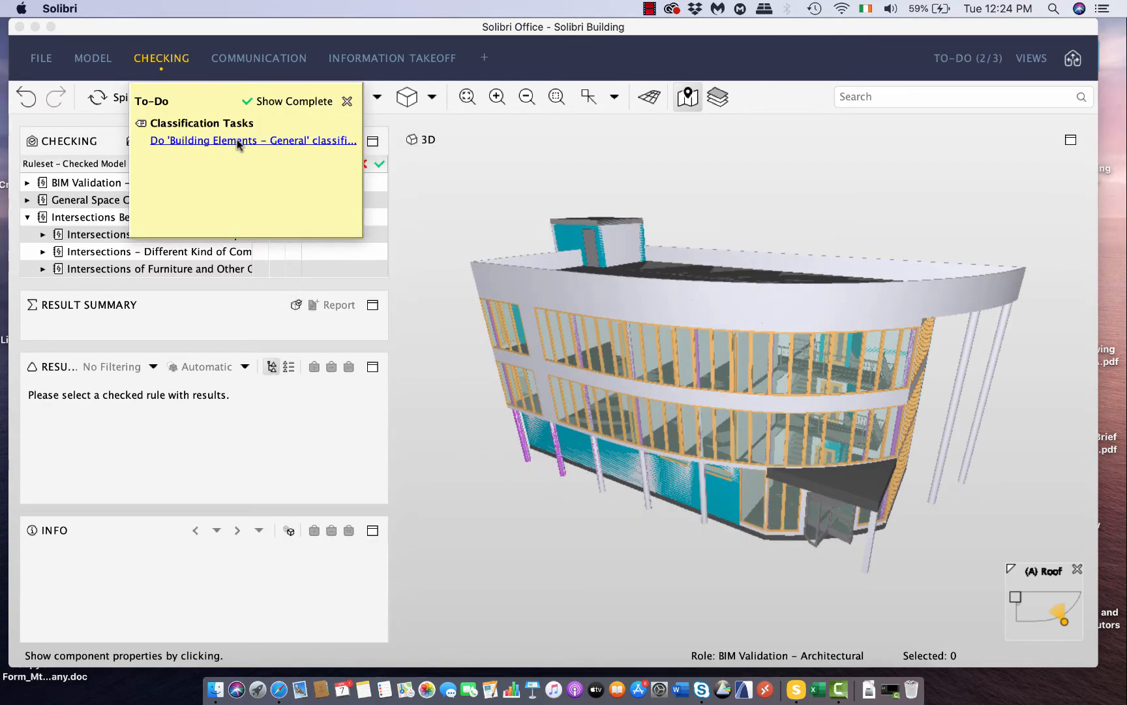
Step: Review the unclassified components of the 'Building Elements – General' classification task and accept the classification settings
mouse_move(236, 144)
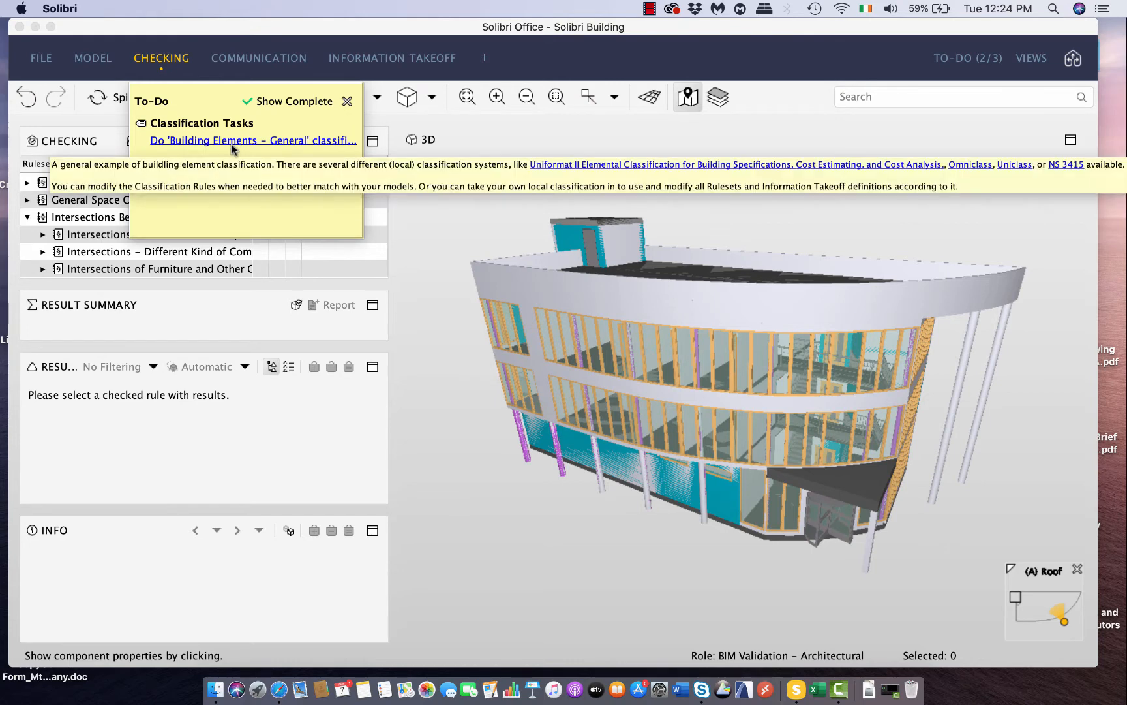
mouse_move(293, 138)
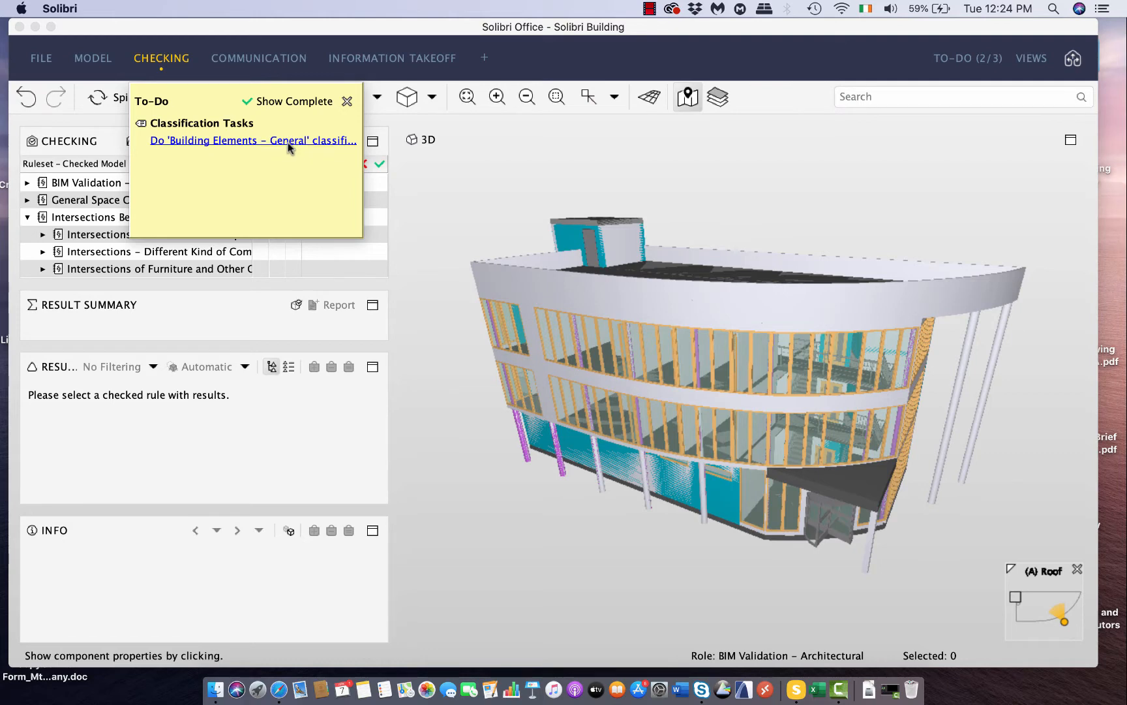
click(288, 142)
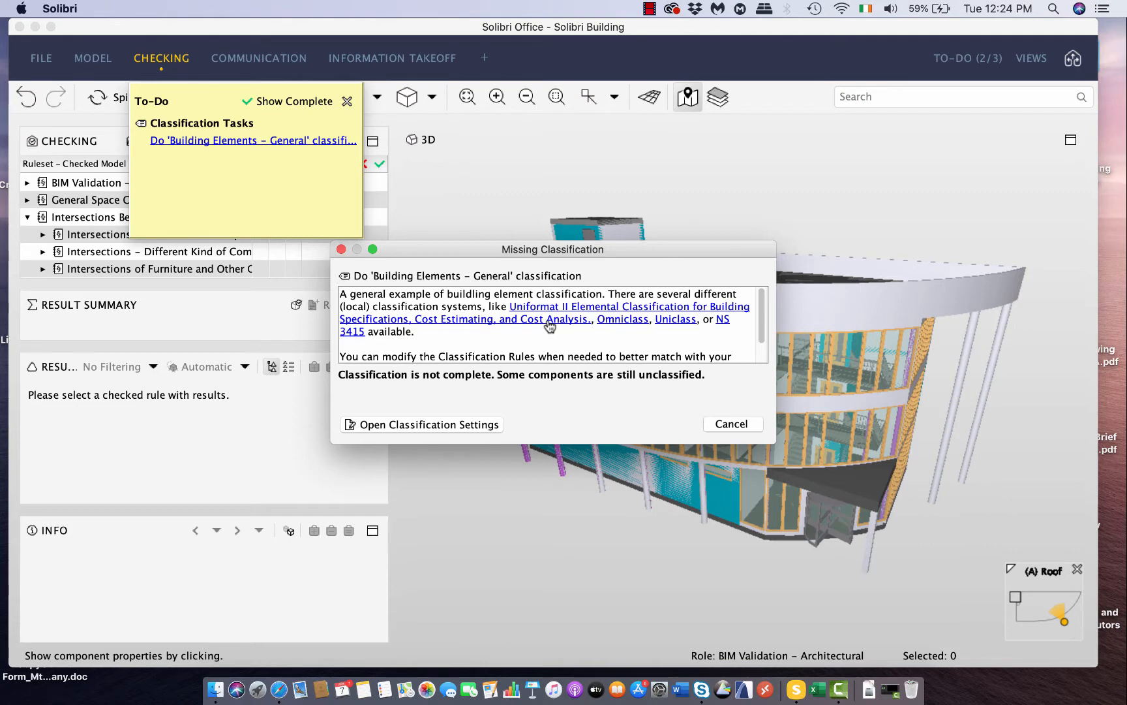
click(480, 429)
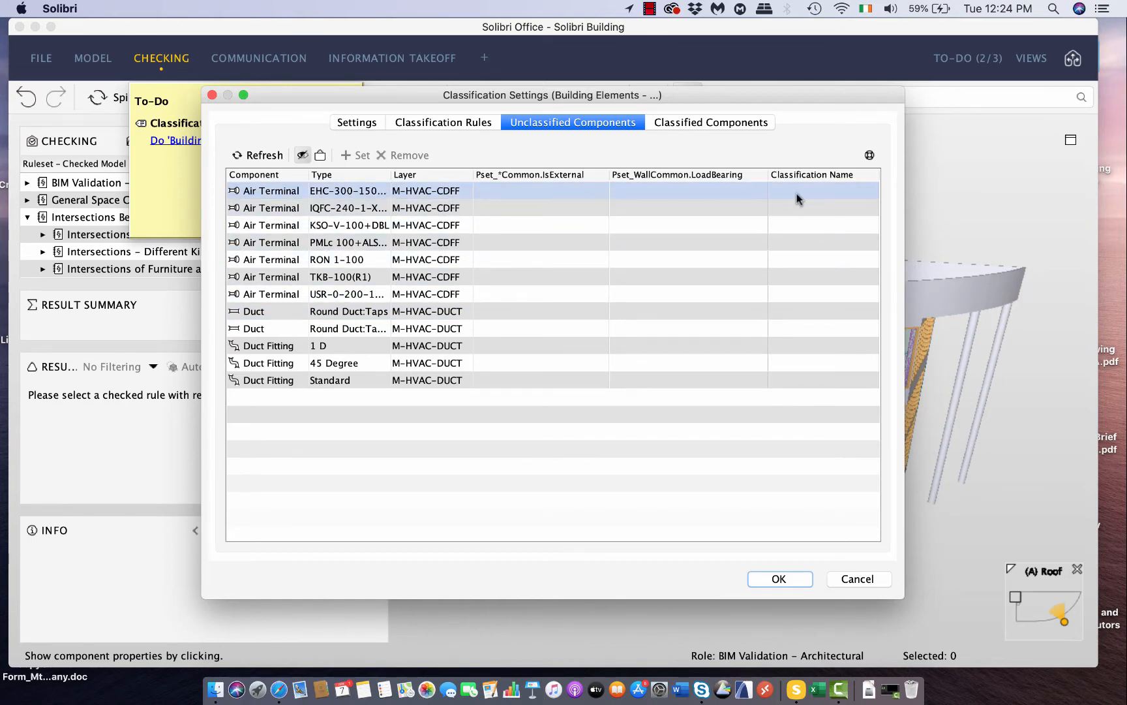
click(786, 580)
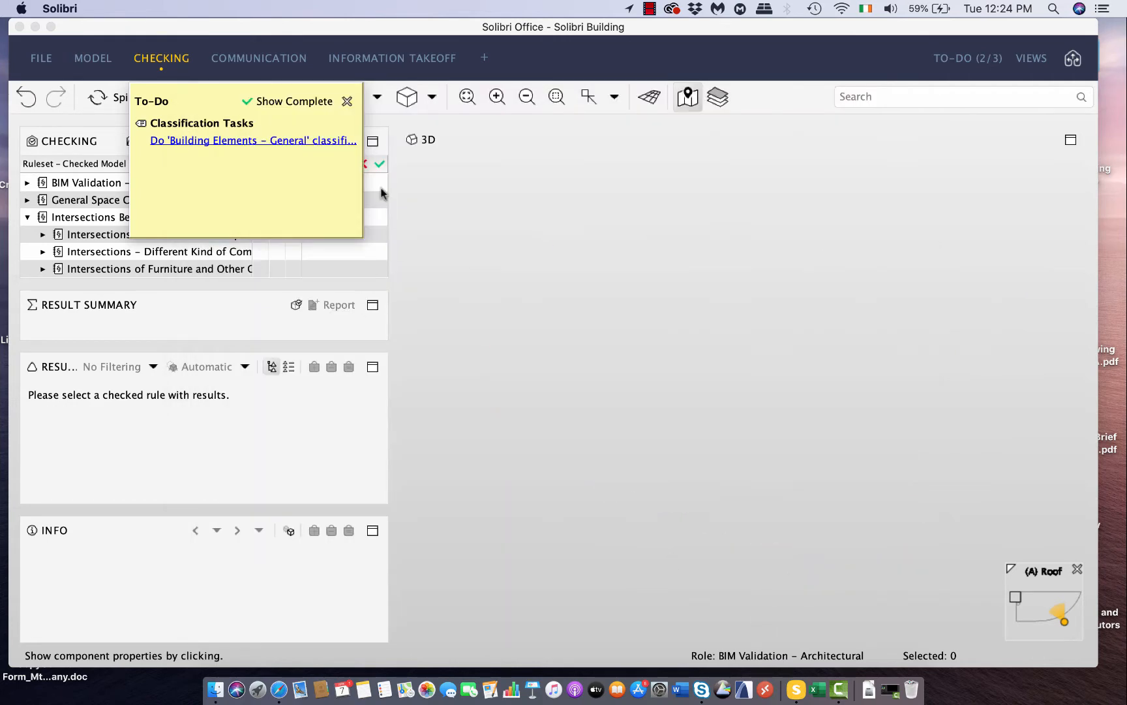
Step: Dismiss the to-do list and check the model against the rulesets despite the incomplete classification task
click(347, 100)
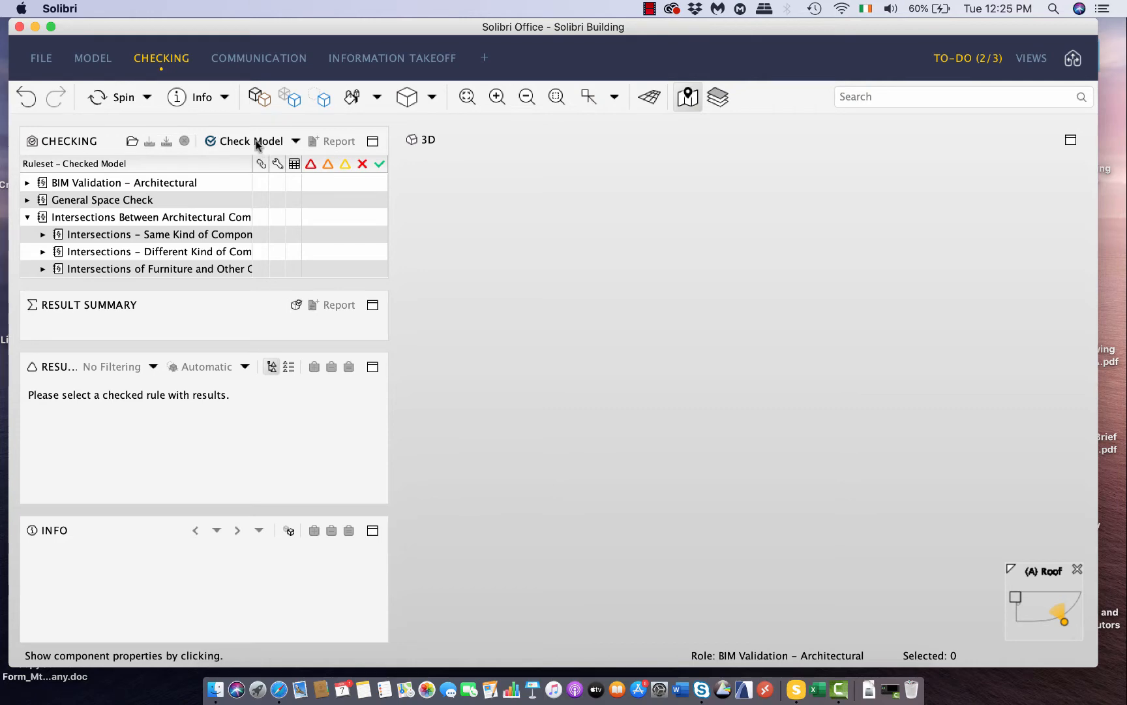
click(255, 141)
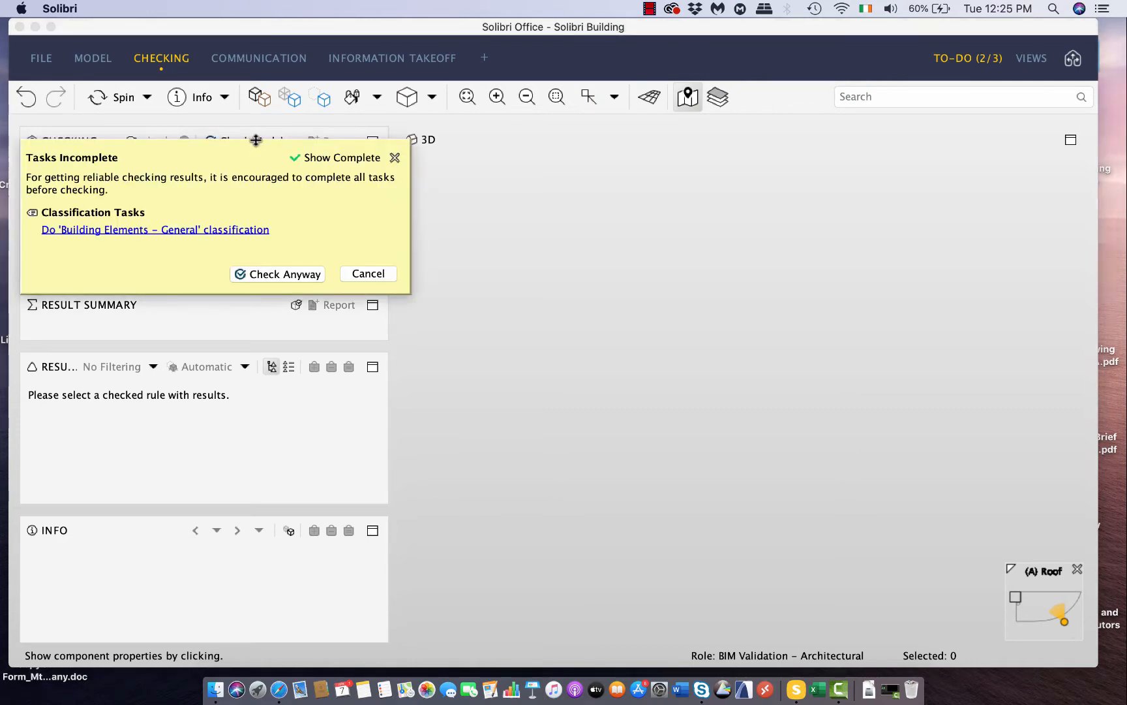
click(296, 274)
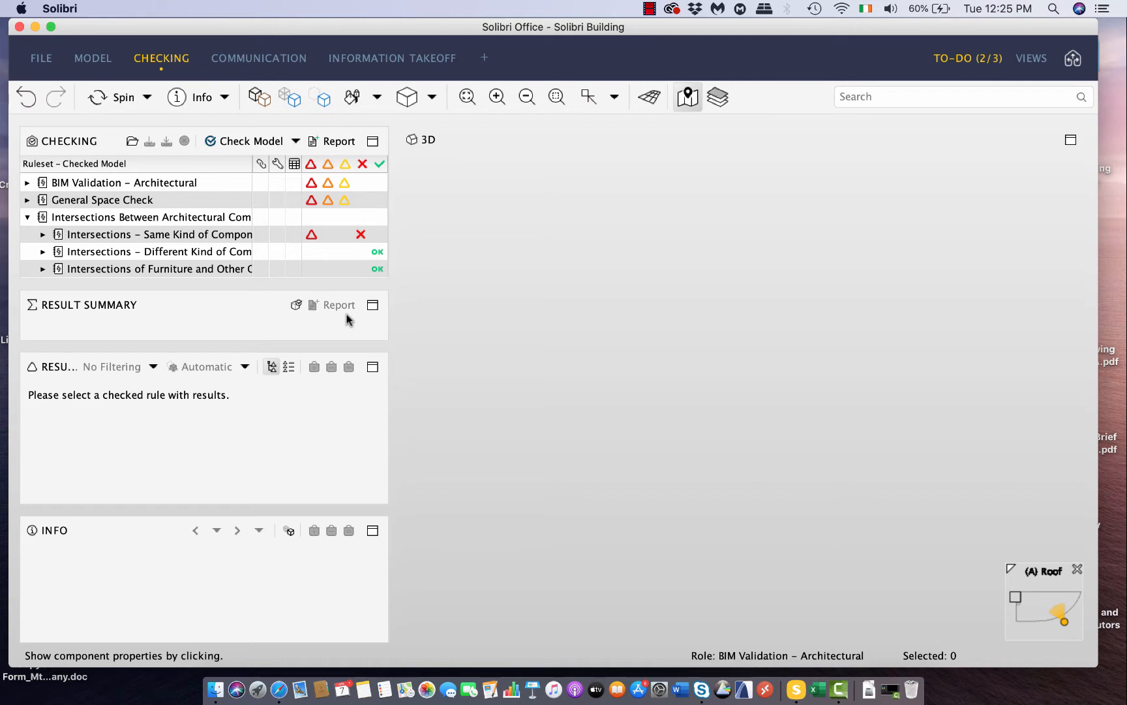
Step: Show the Too High Distance result of the Floor Heights rule under Component Check and examine its slabs in 3D
click(27, 183)
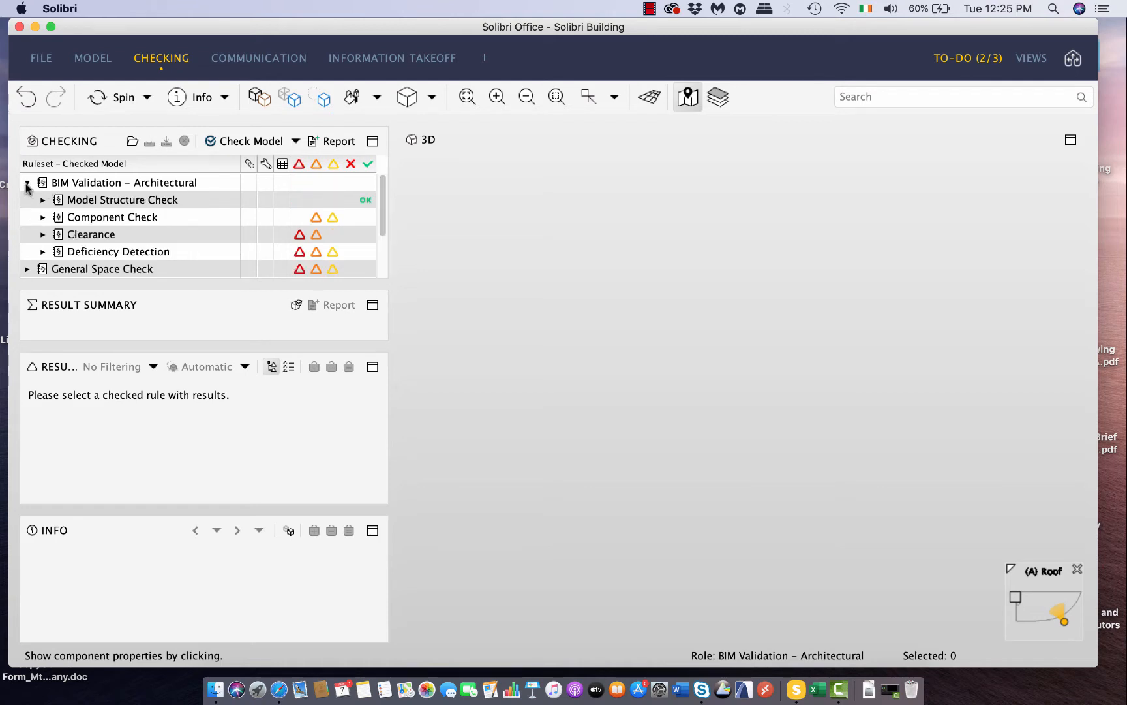
click(43, 218)
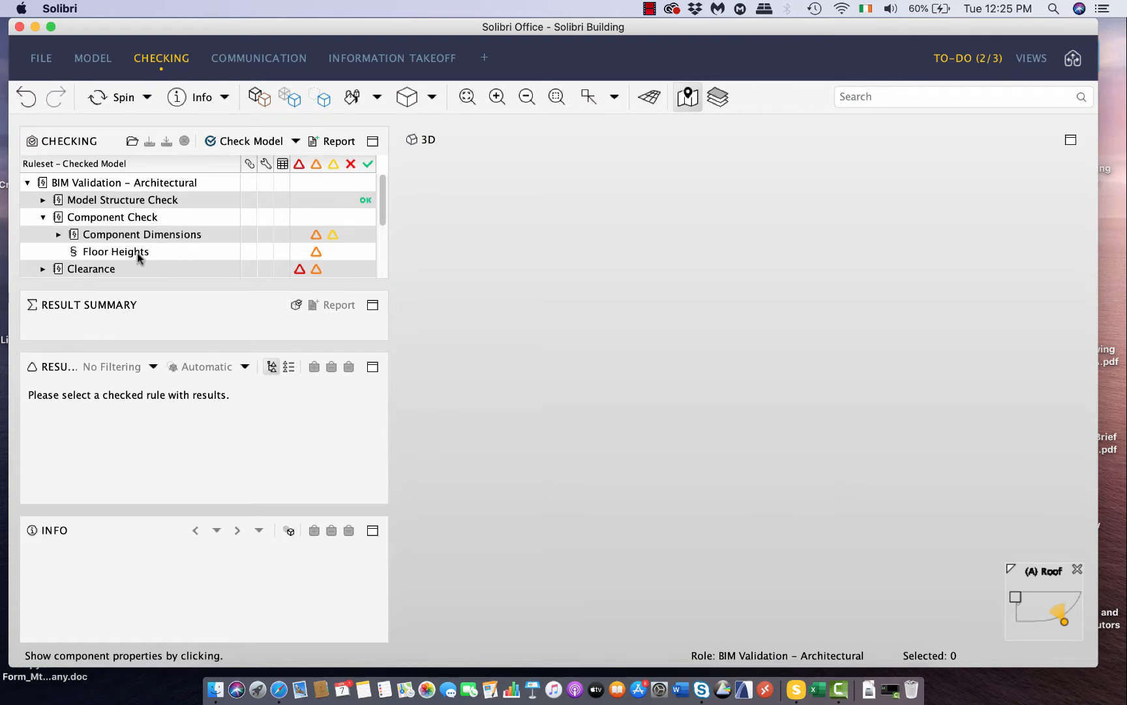
click(93, 253)
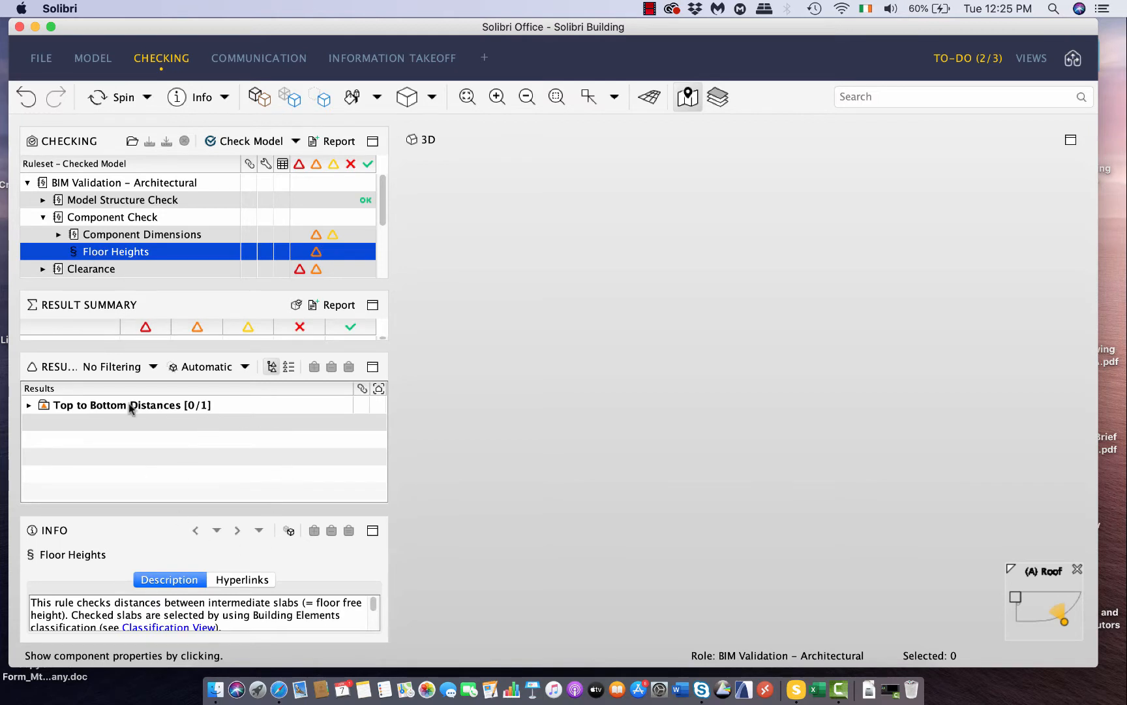
click(28, 405)
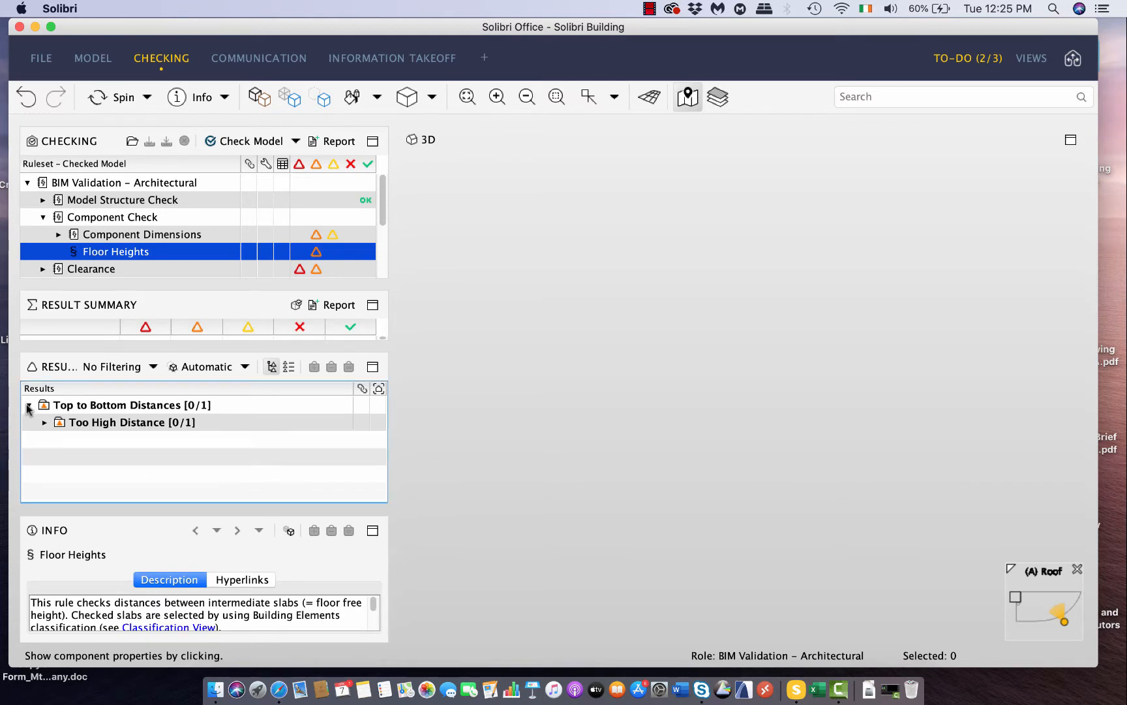
click(125, 424)
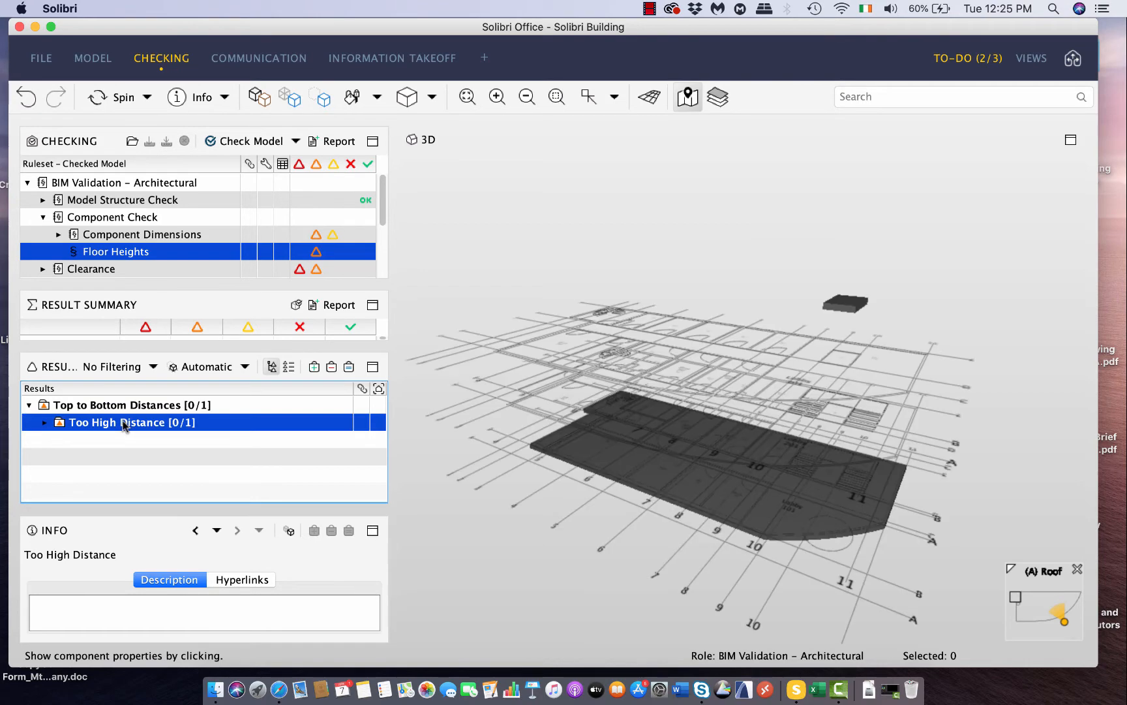
drag(886, 472, 810, 417)
scroll(794, 414, down, 3)
scroll(794, 414, up, 5)
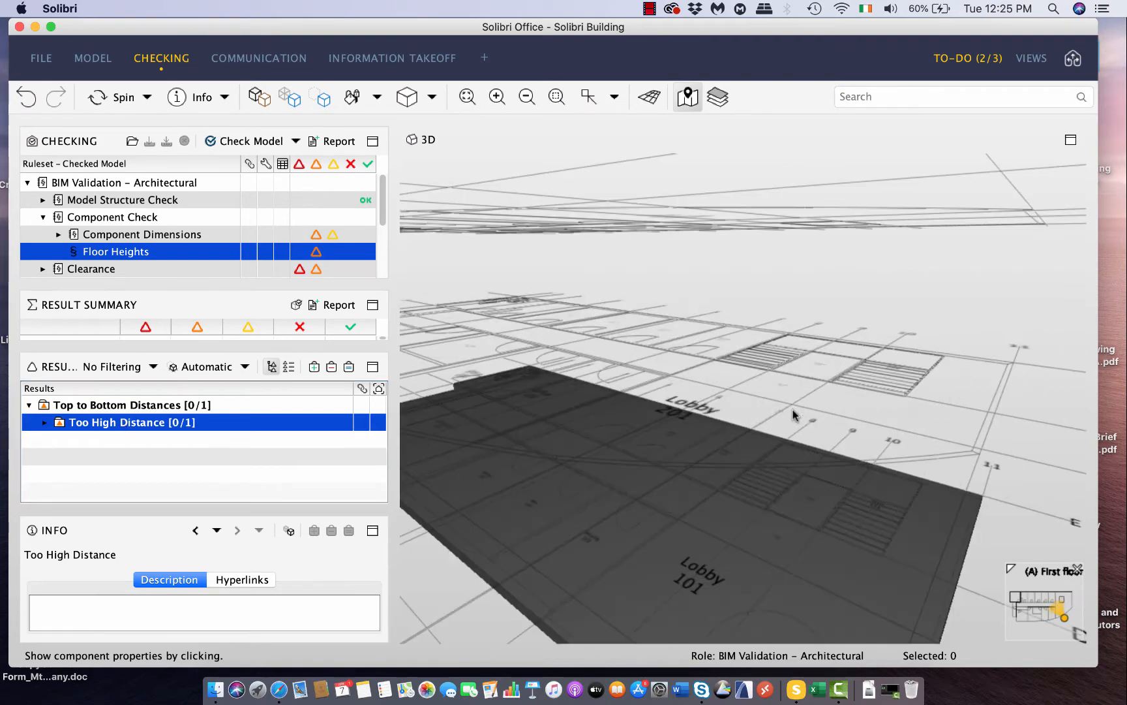
scroll(793, 414, down, 2)
scroll(916, 379, down, 2)
right_drag(915, 373, 959, 367)
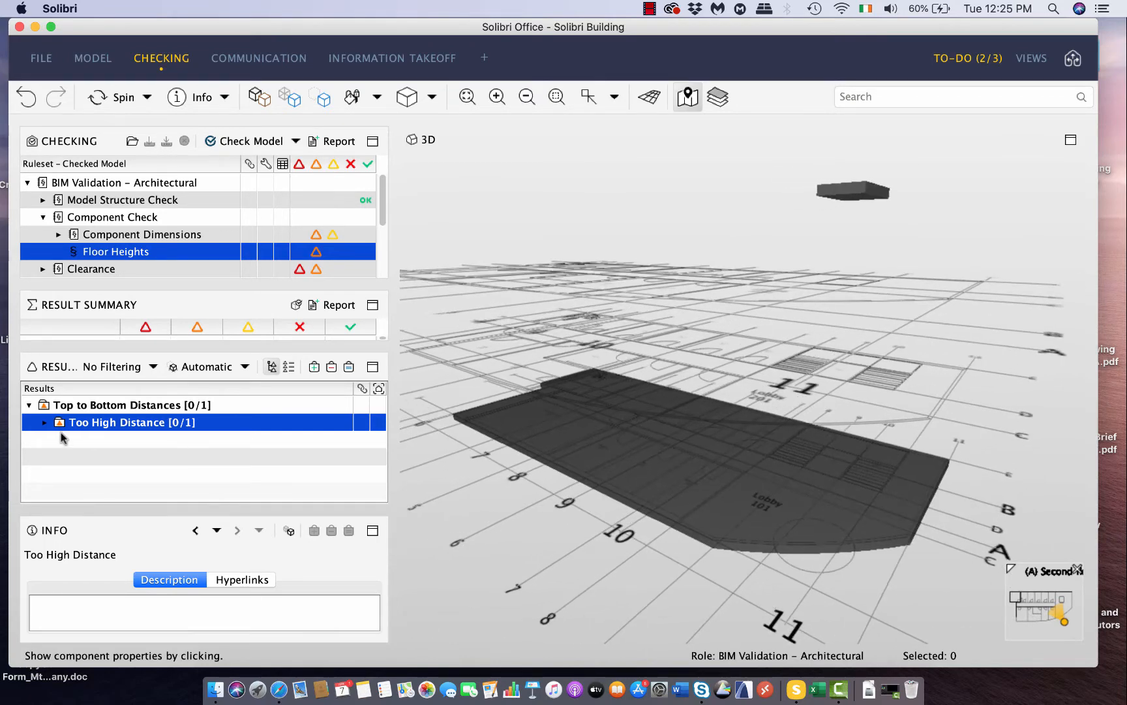
Step: Expand the Too High Distance result down to its FS-1 – FS-1 issue and highlight Slab.0.1 and Slab.2.2 individually
click(43, 423)
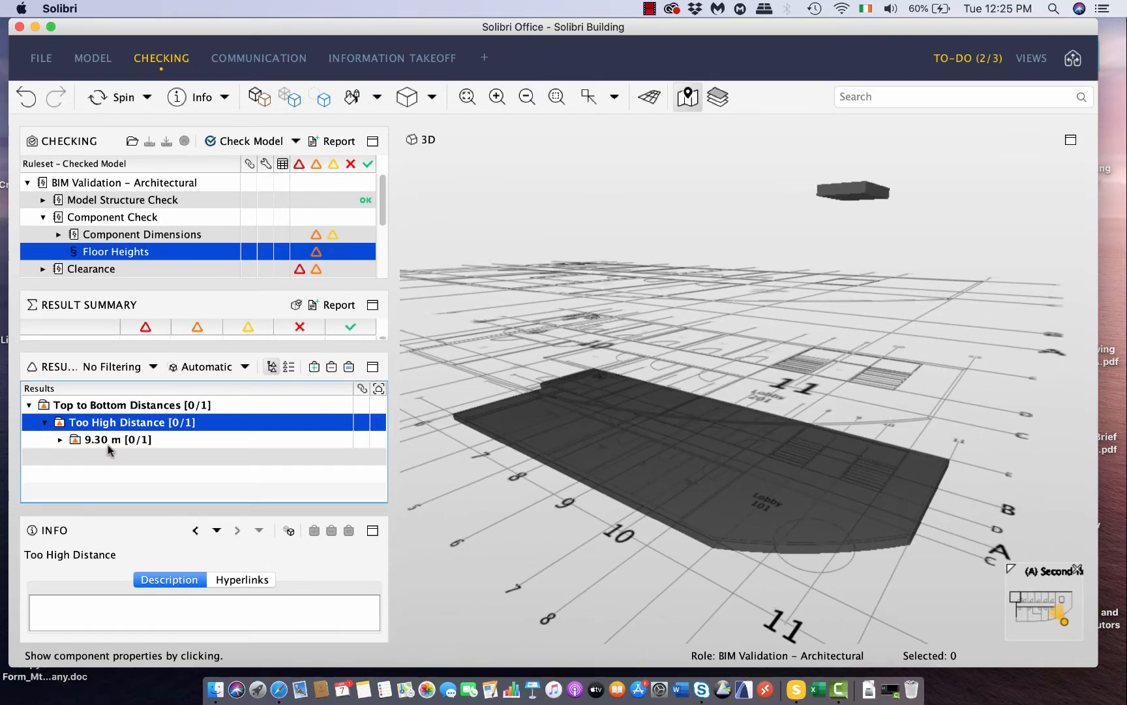
click(60, 439)
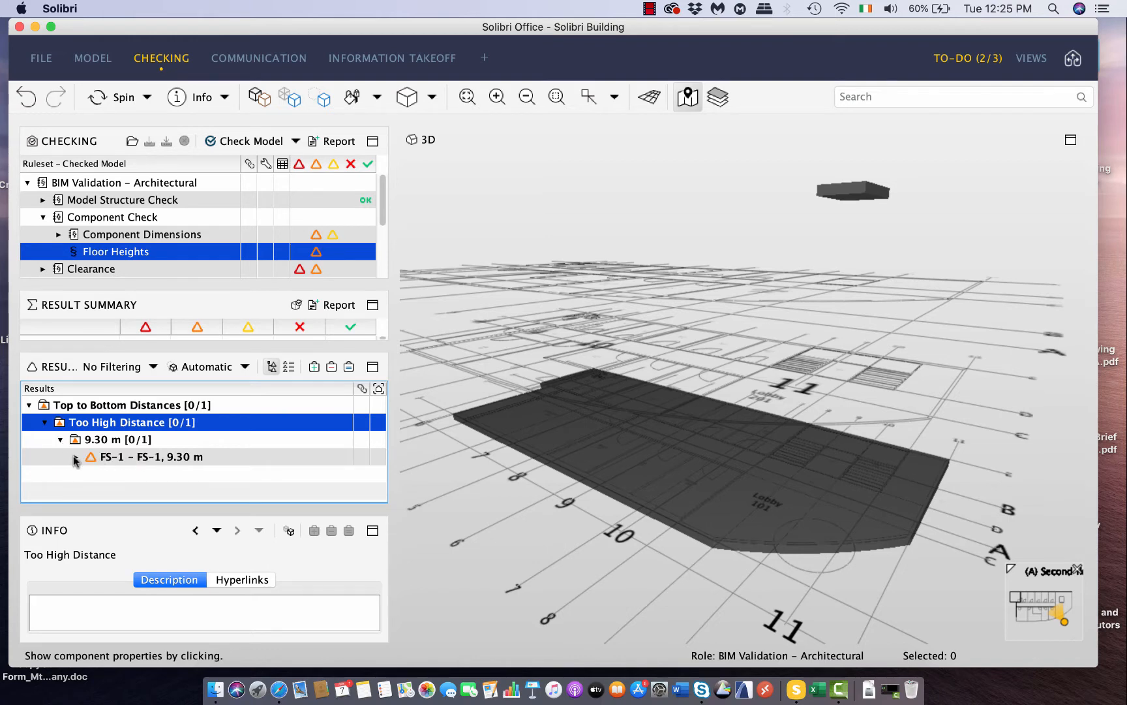
click(75, 457)
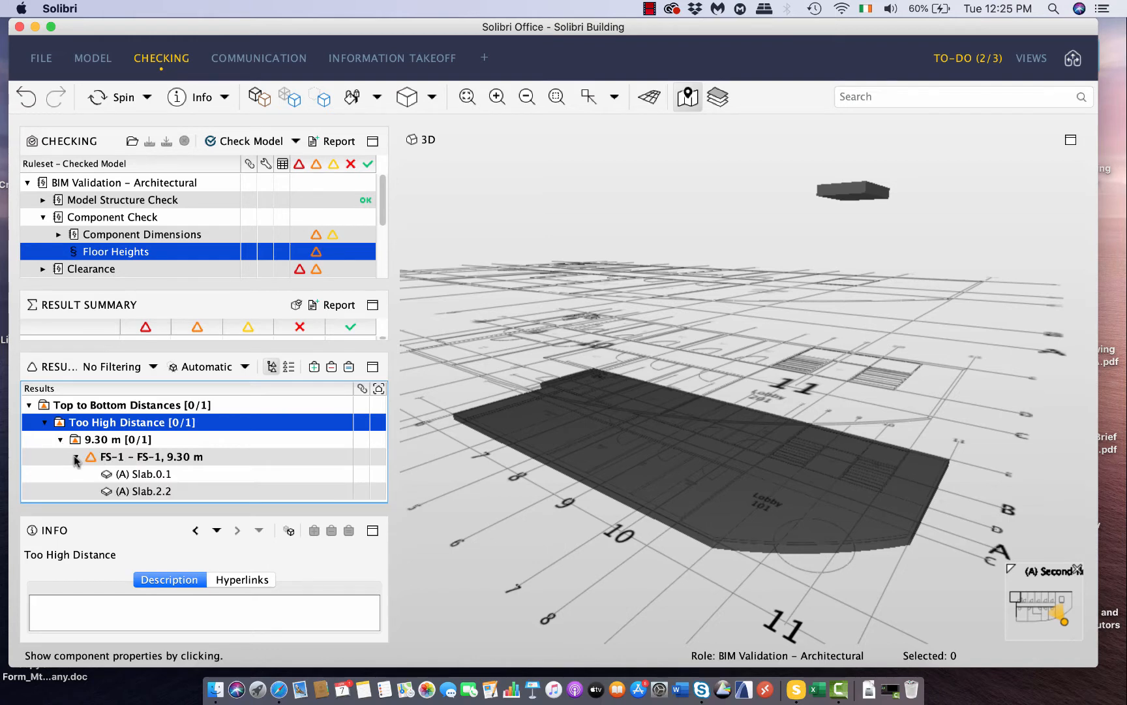
click(169, 458)
click(142, 474)
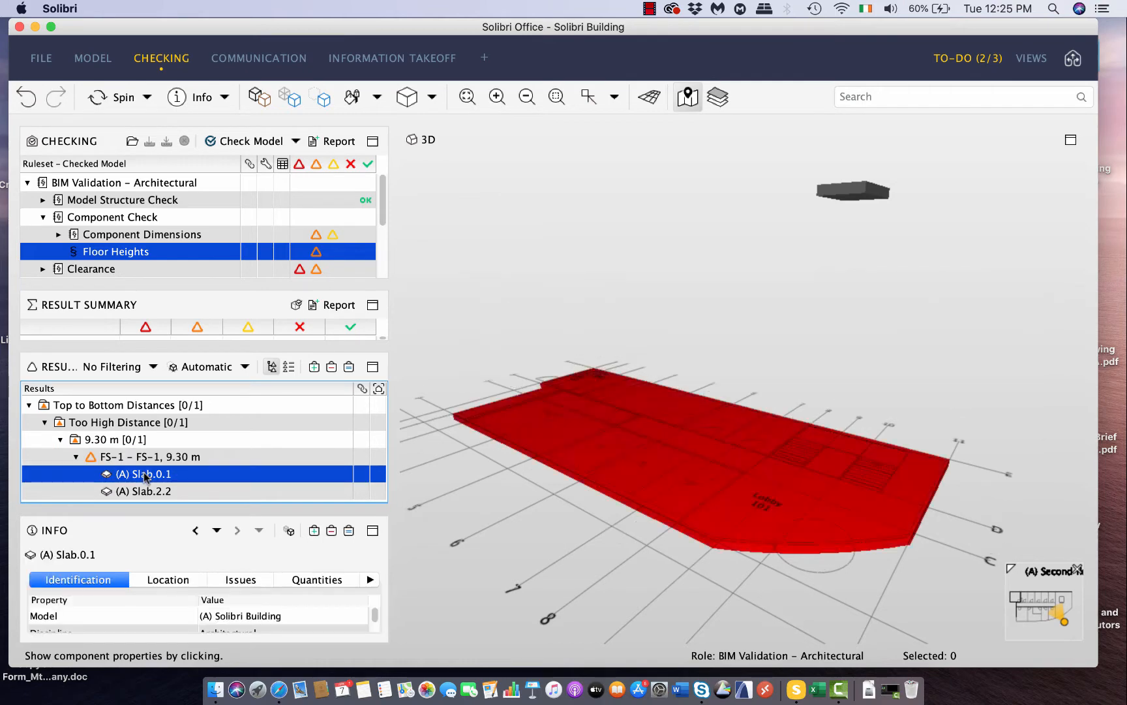
click(155, 491)
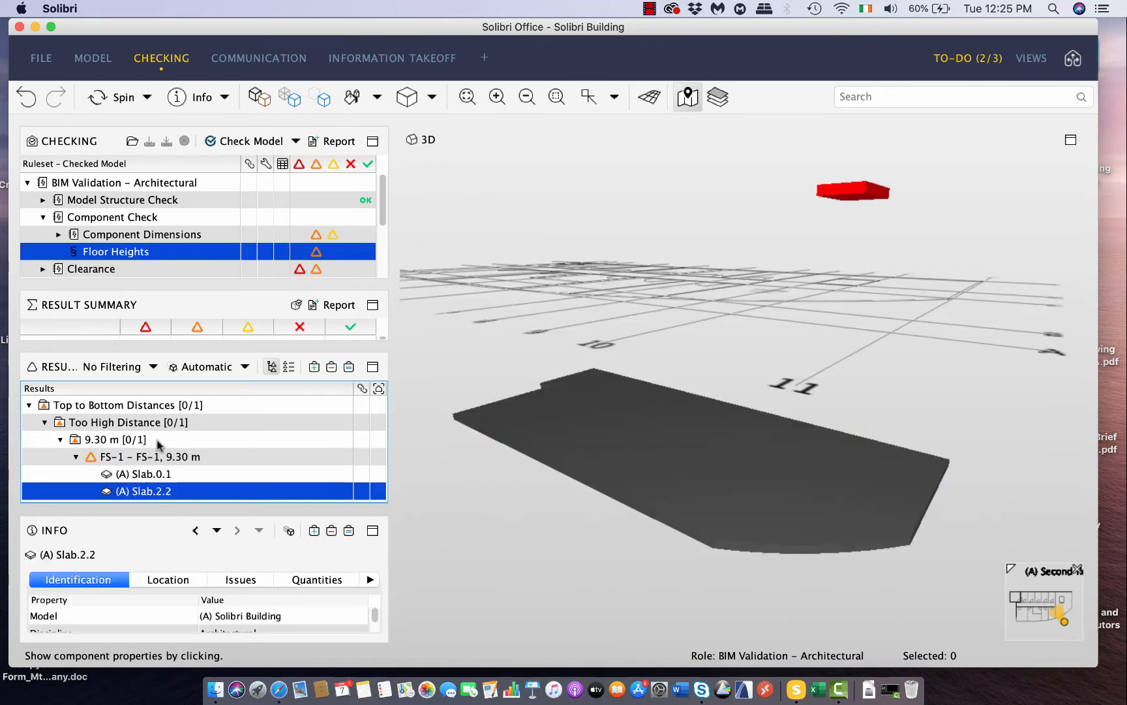
Step: Reopen the Floor Heights results down to the FS-1 – FS-1 issue and select its whole description text
click(155, 422)
click(156, 400)
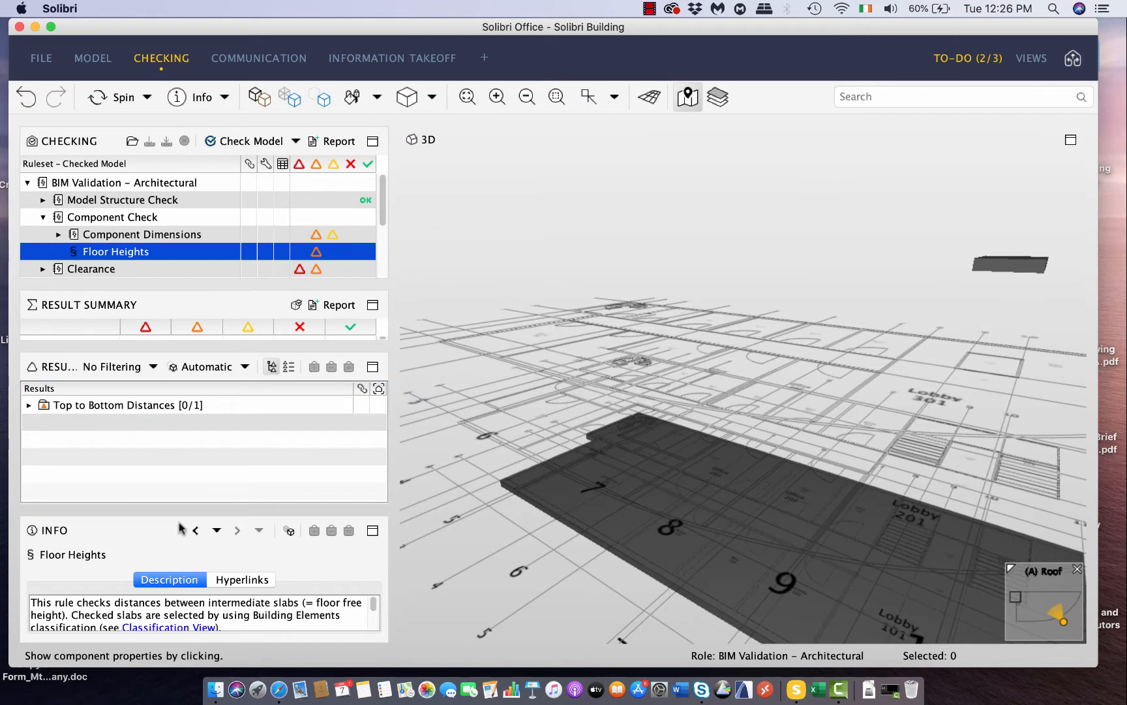
click(131, 406)
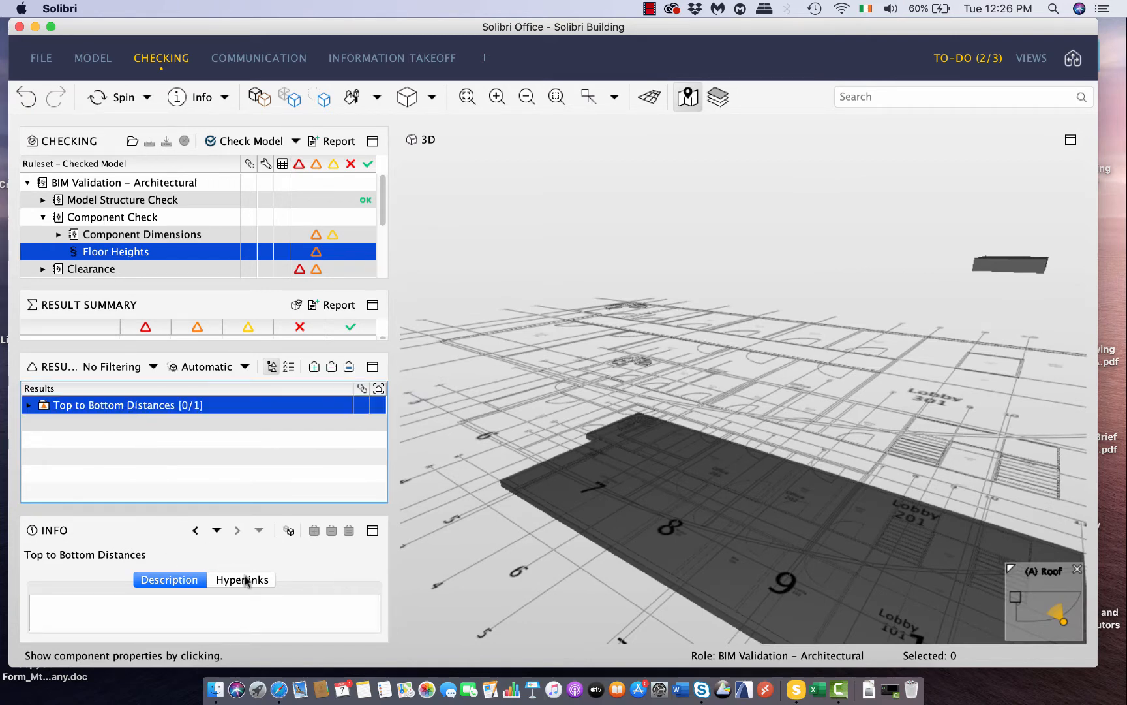
click(27, 406)
click(105, 423)
click(44, 422)
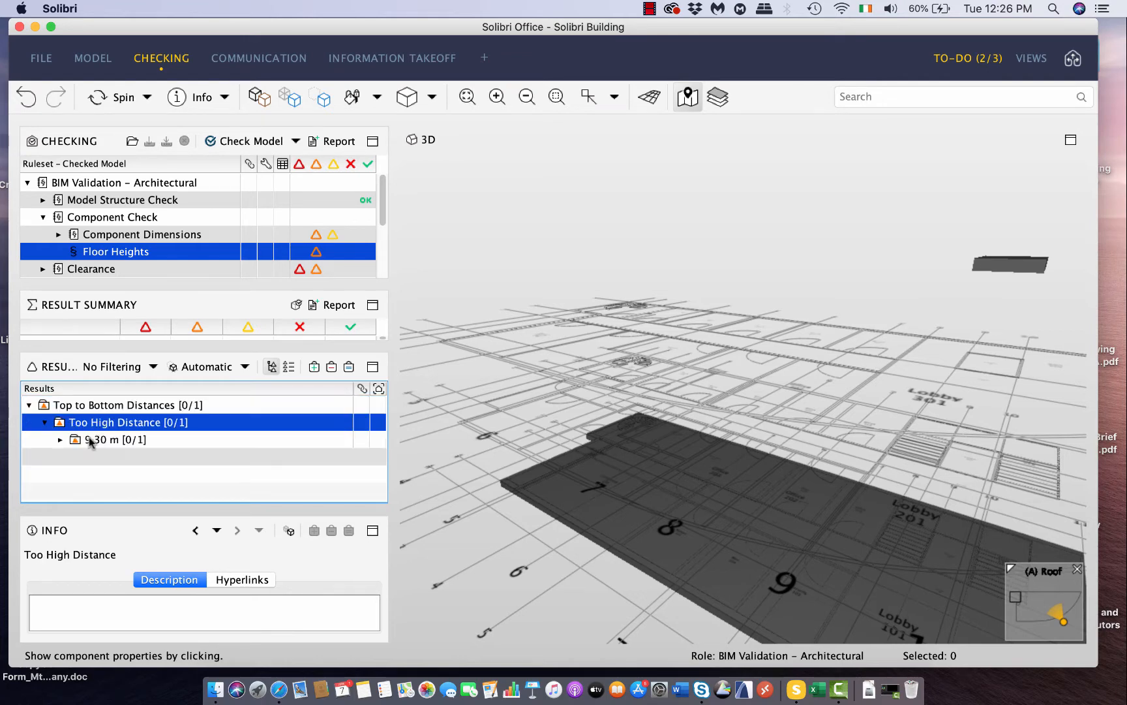
click(61, 440)
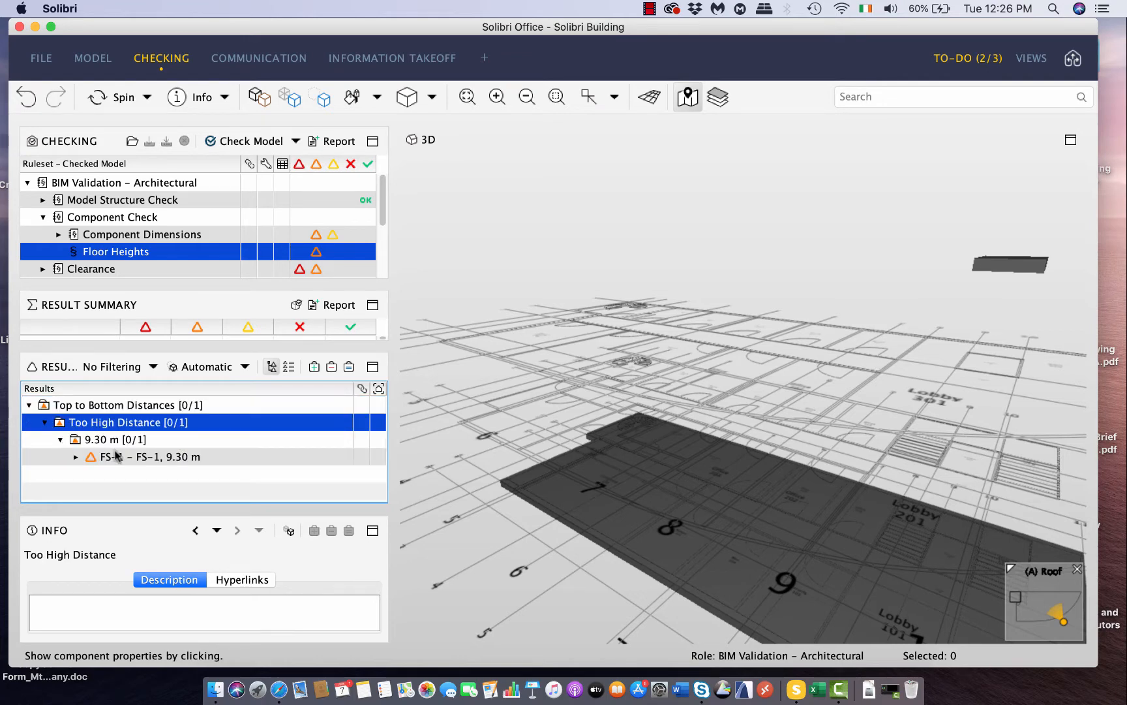
click(76, 457)
click(153, 458)
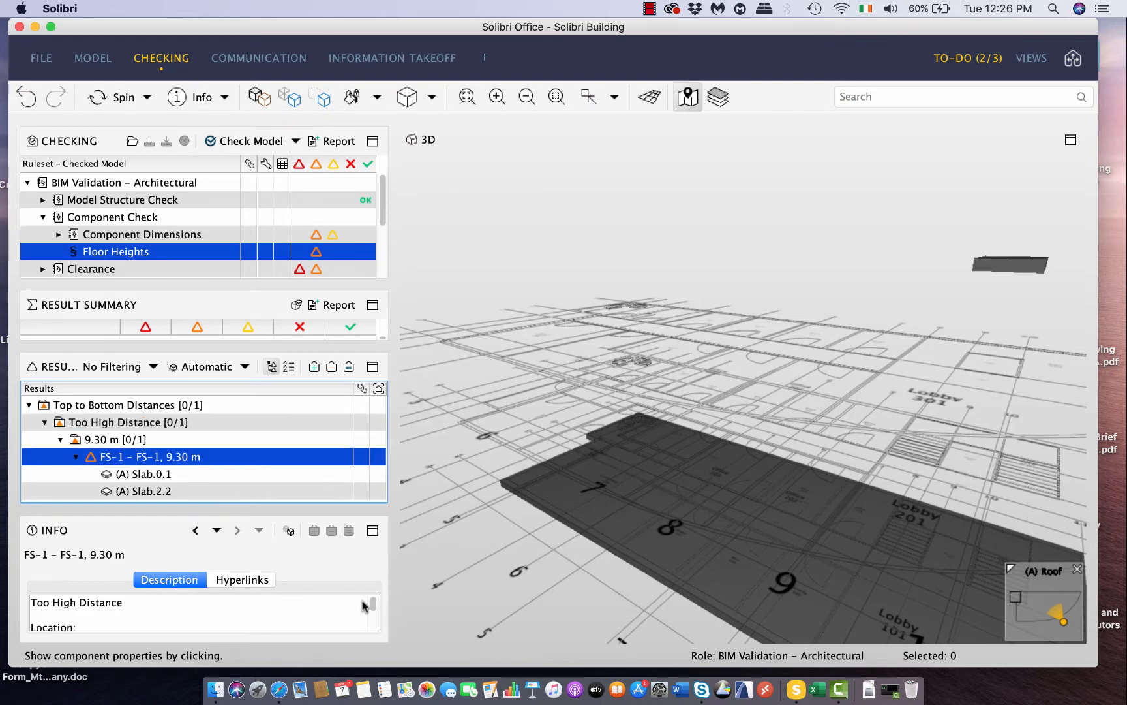
drag(370, 610, 38, 591)
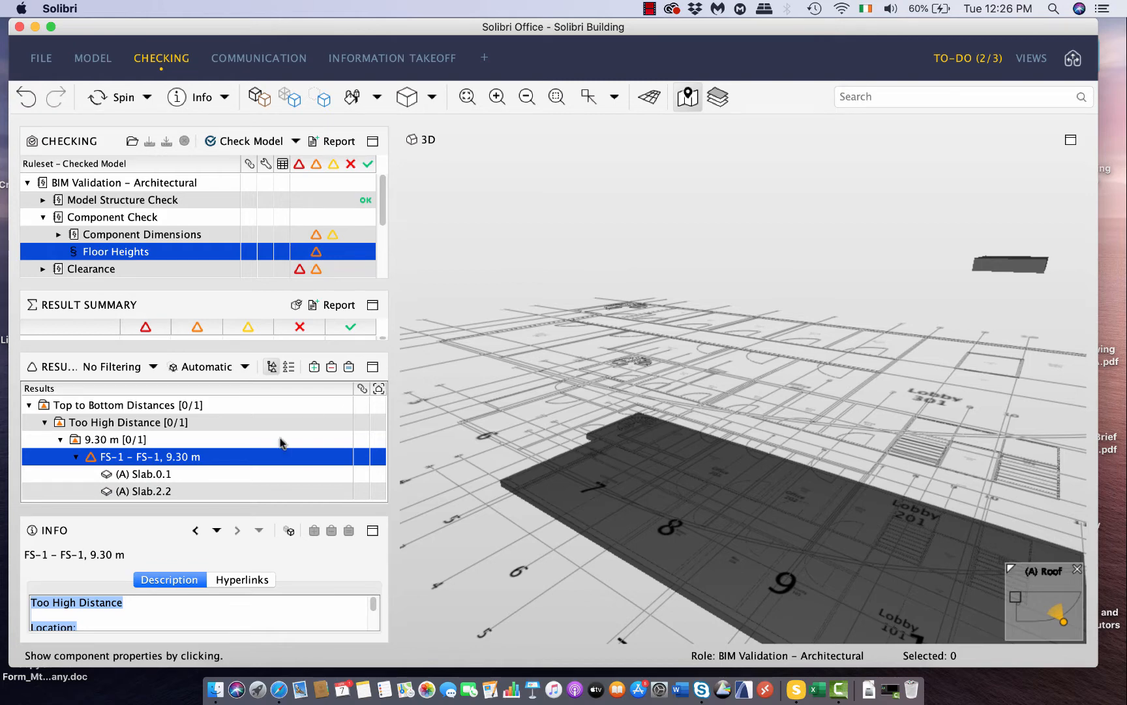
Step: Add a slide for the FS-1 – FS-1 floor height issue and look through its issue details
right_click(223, 456)
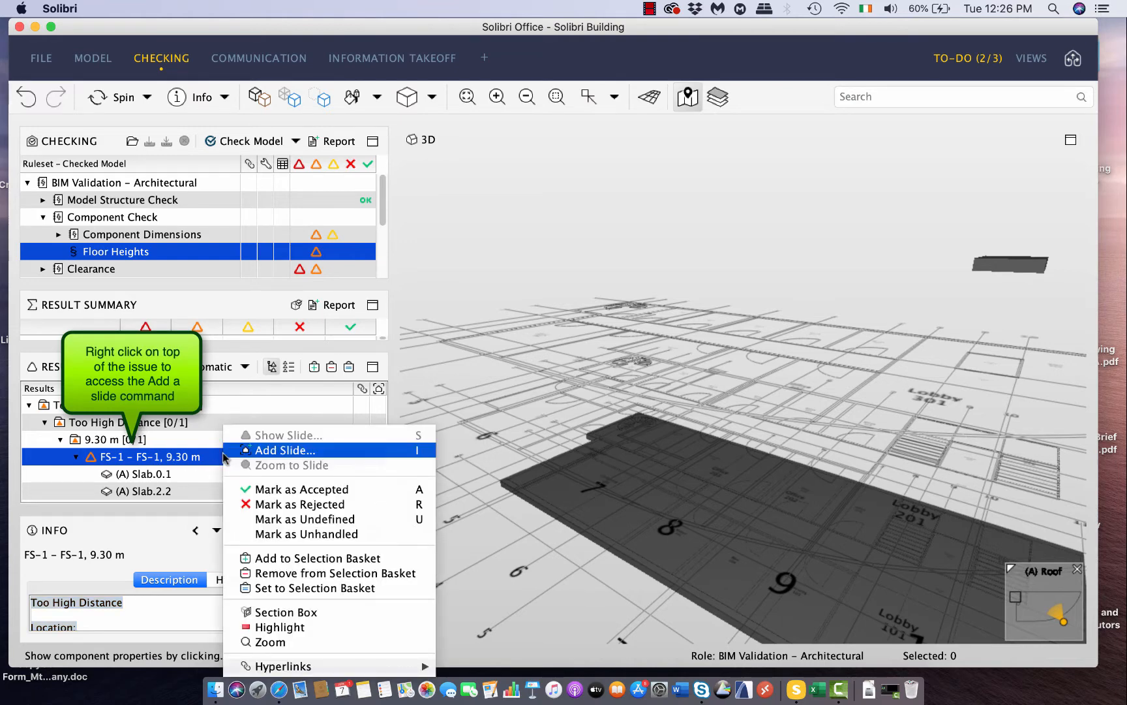
click(269, 449)
drag(656, 197, 696, 154)
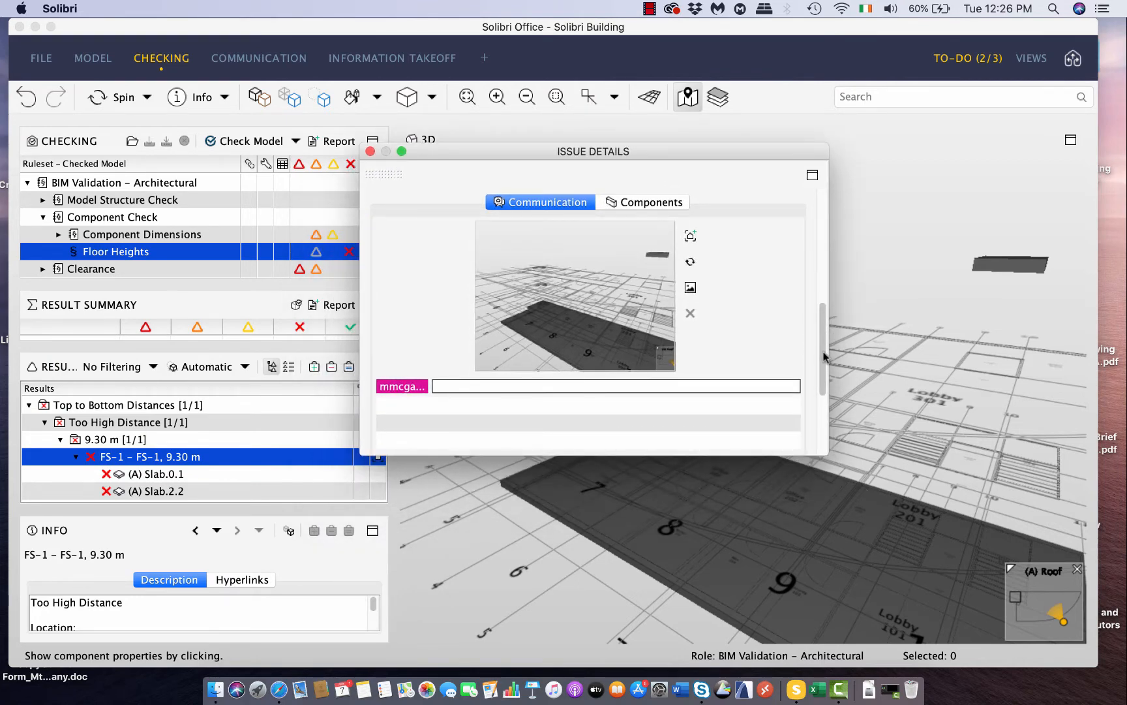
scroll(814, 206, up, 5)
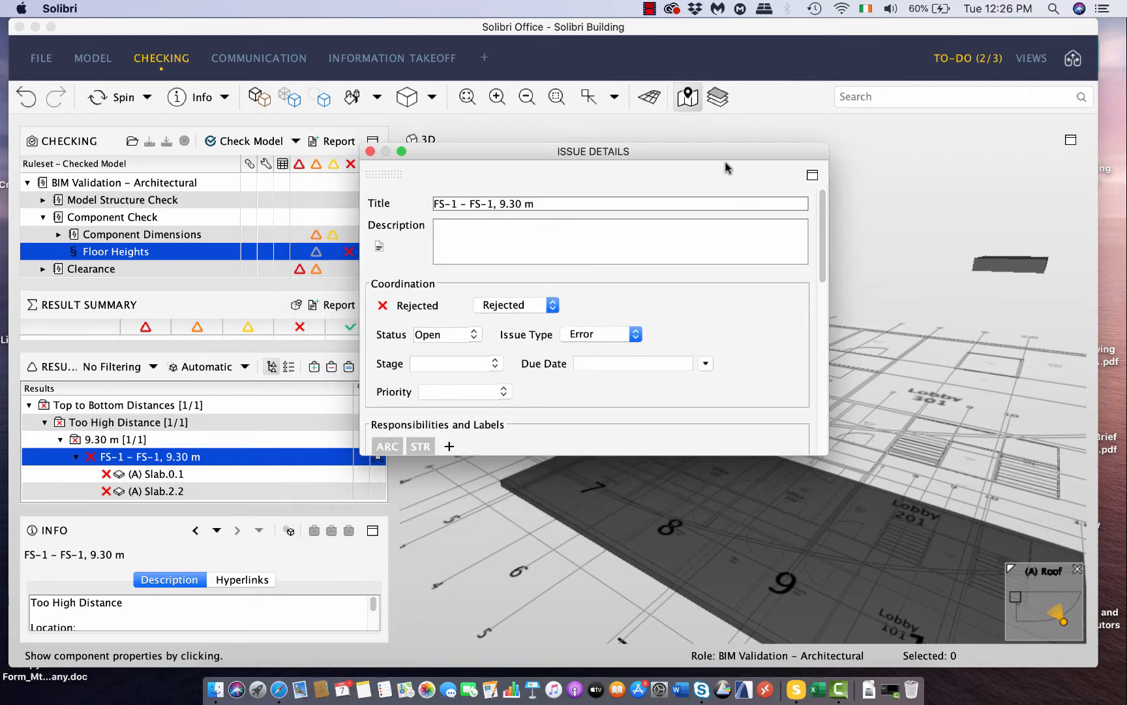
Step: Paste the copied Too High Distance text into the issue's description and keep its decision as Rejected
click(472, 230)
key(super+v)
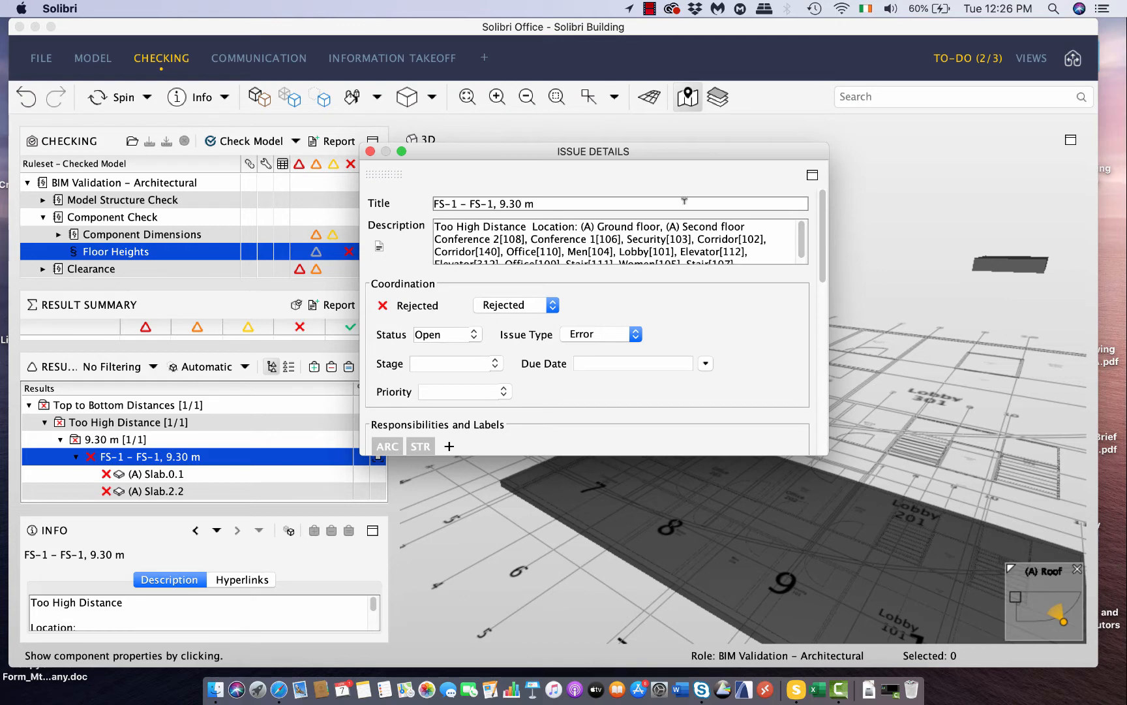
drag(688, 148, 739, 137)
click(604, 296)
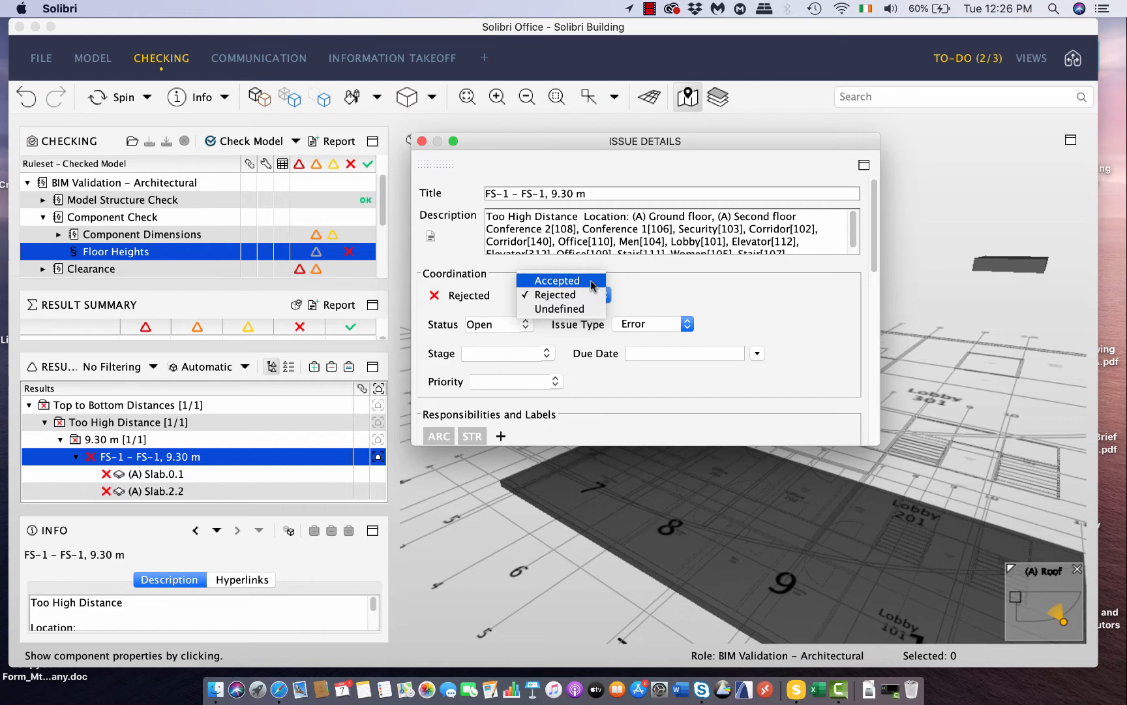
click(586, 297)
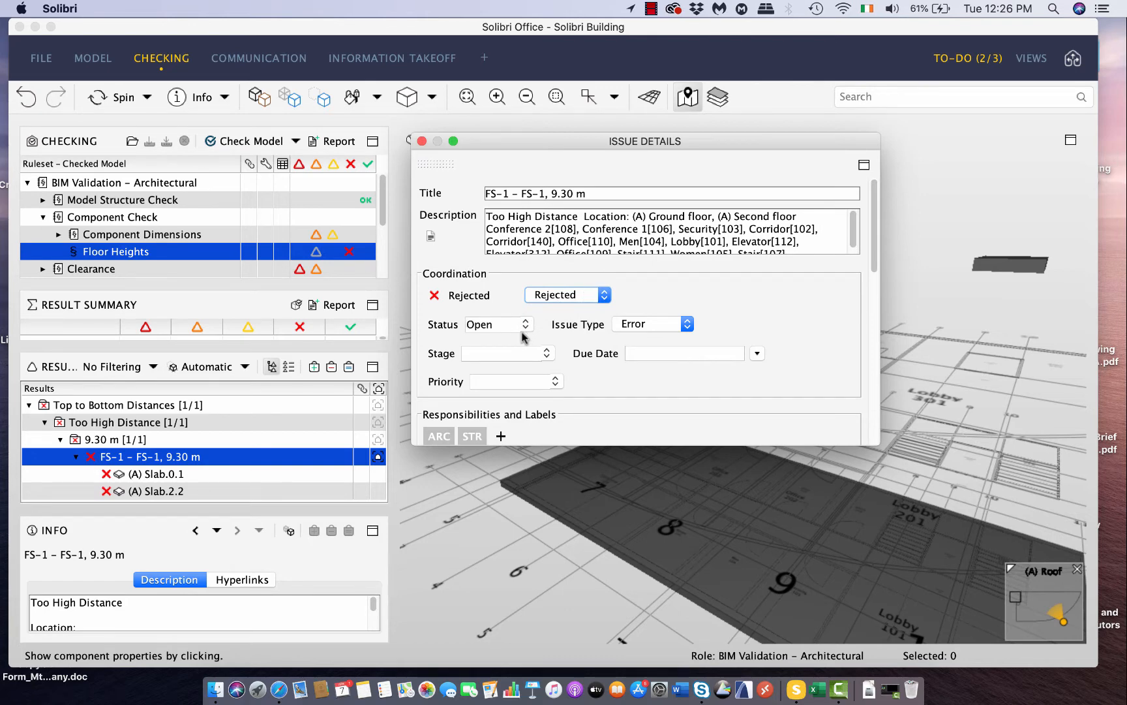
Step: Fill in the issue's coordination details with due date 2020-04-10, stage Con Design and priority HIgh
click(756, 354)
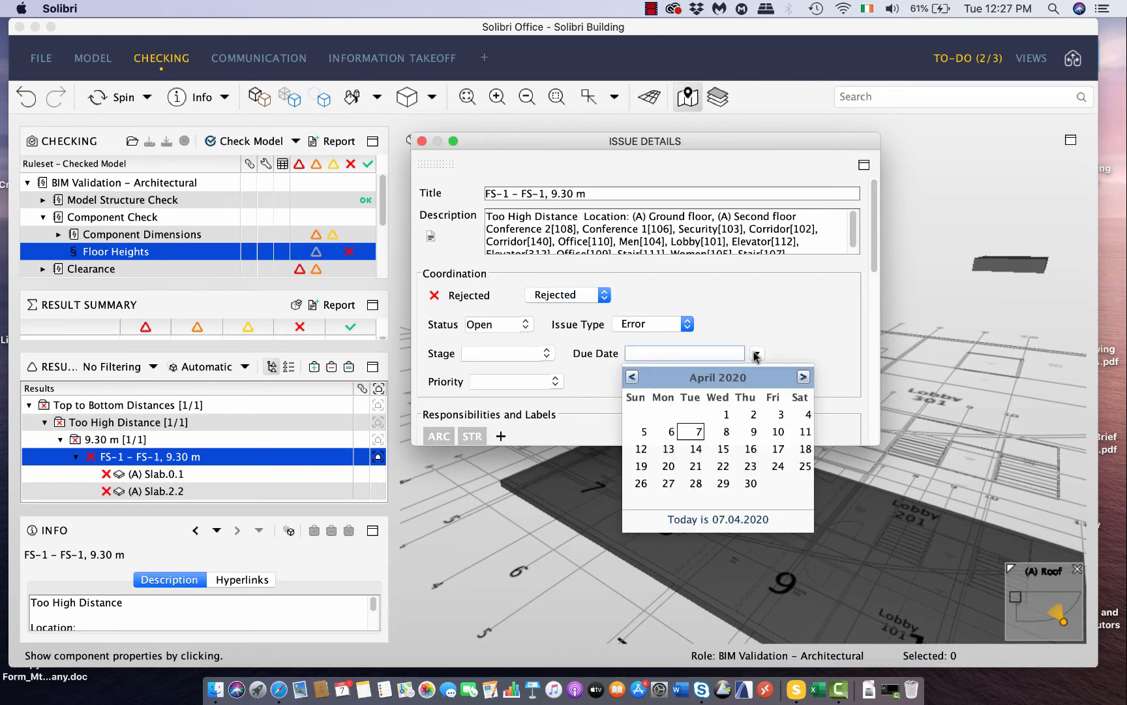
click(779, 432)
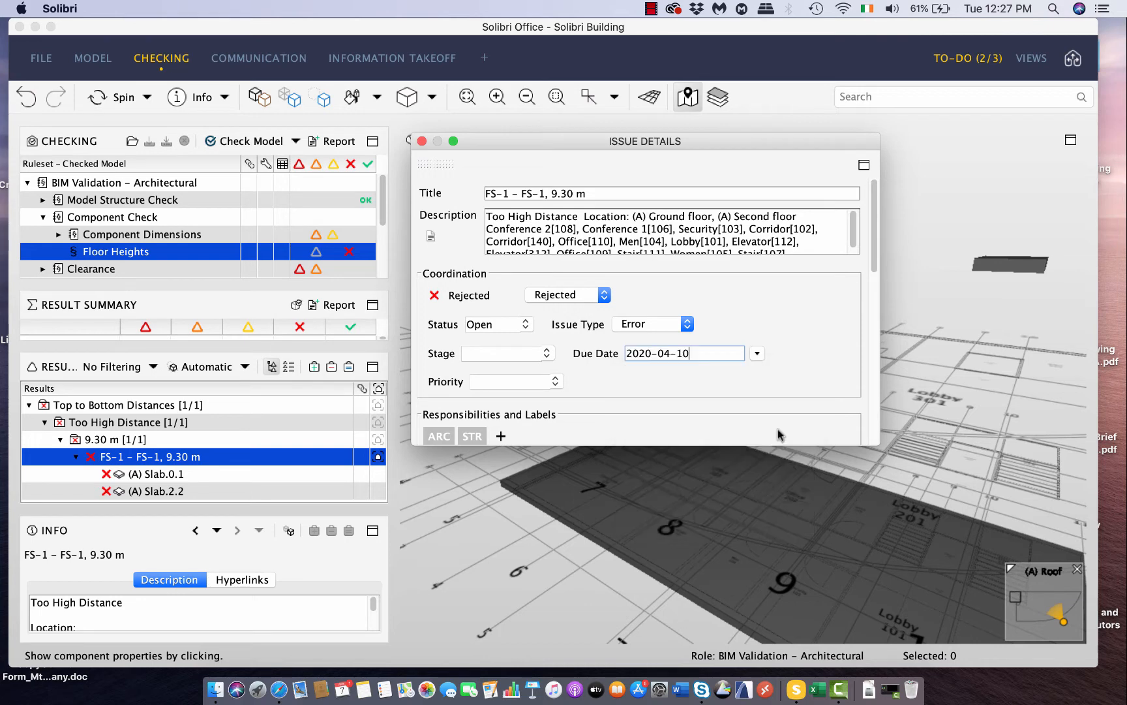
click(548, 354)
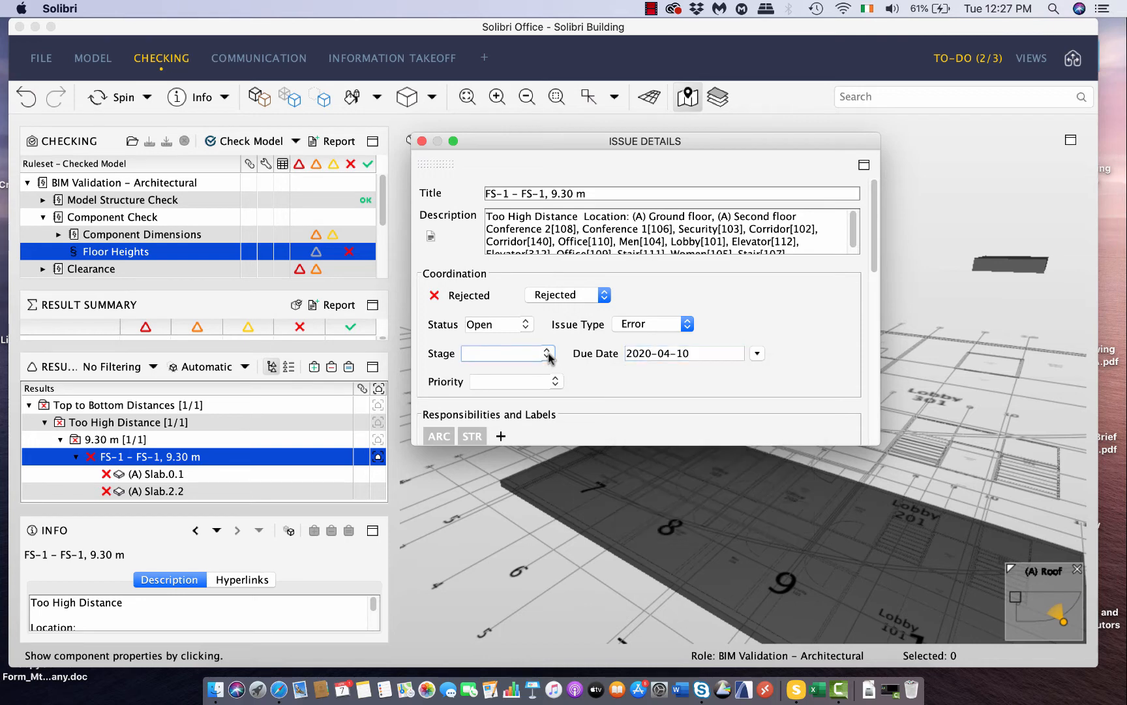
text(Con Design)
scroll(820, 330, down, 2)
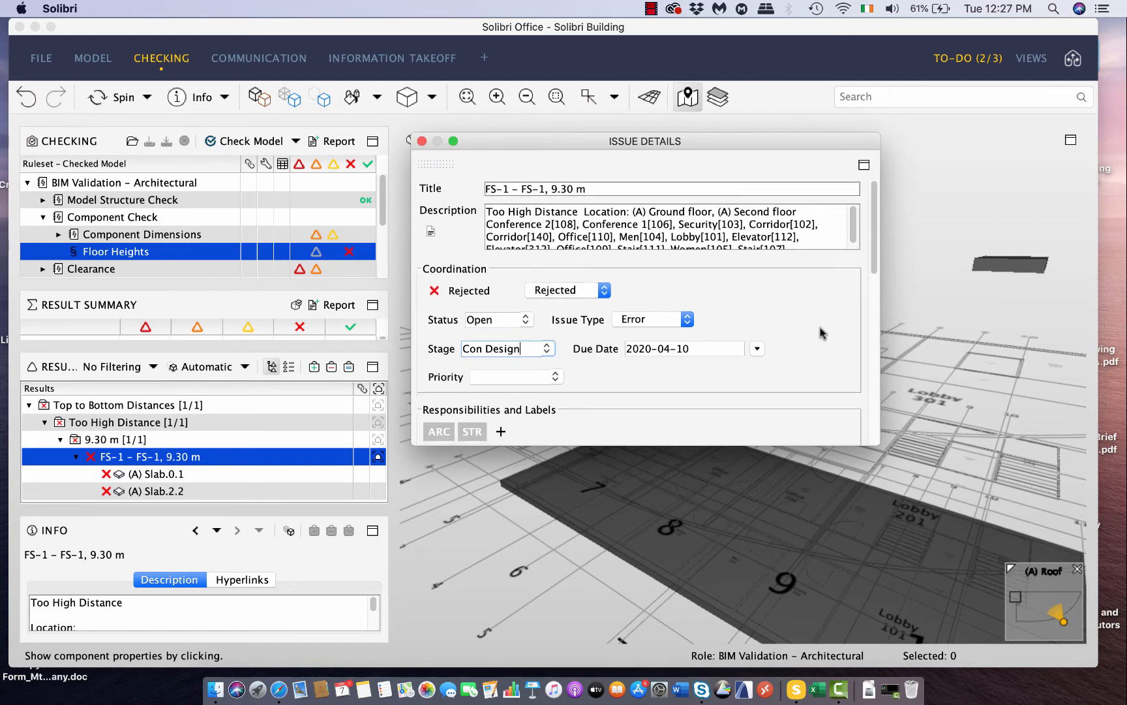
click(554, 372)
text(HIgh)
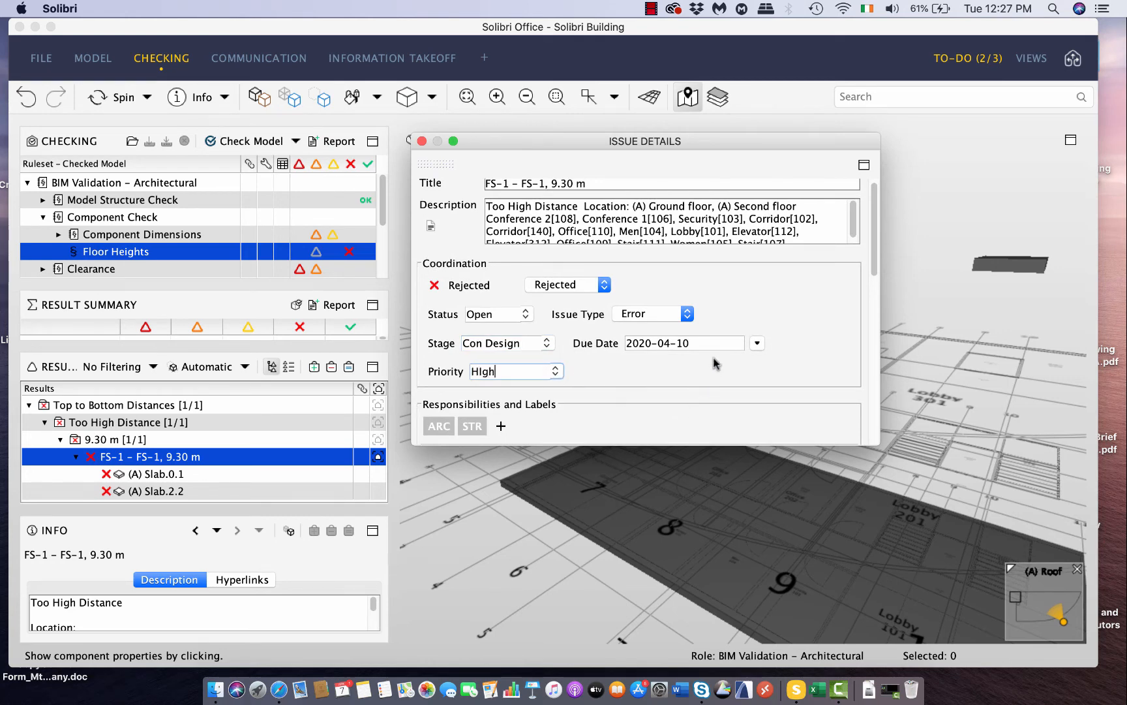
Step: Add a MECH label to the issue under Responsibilities and Labels
scroll(715, 364, down, 3)
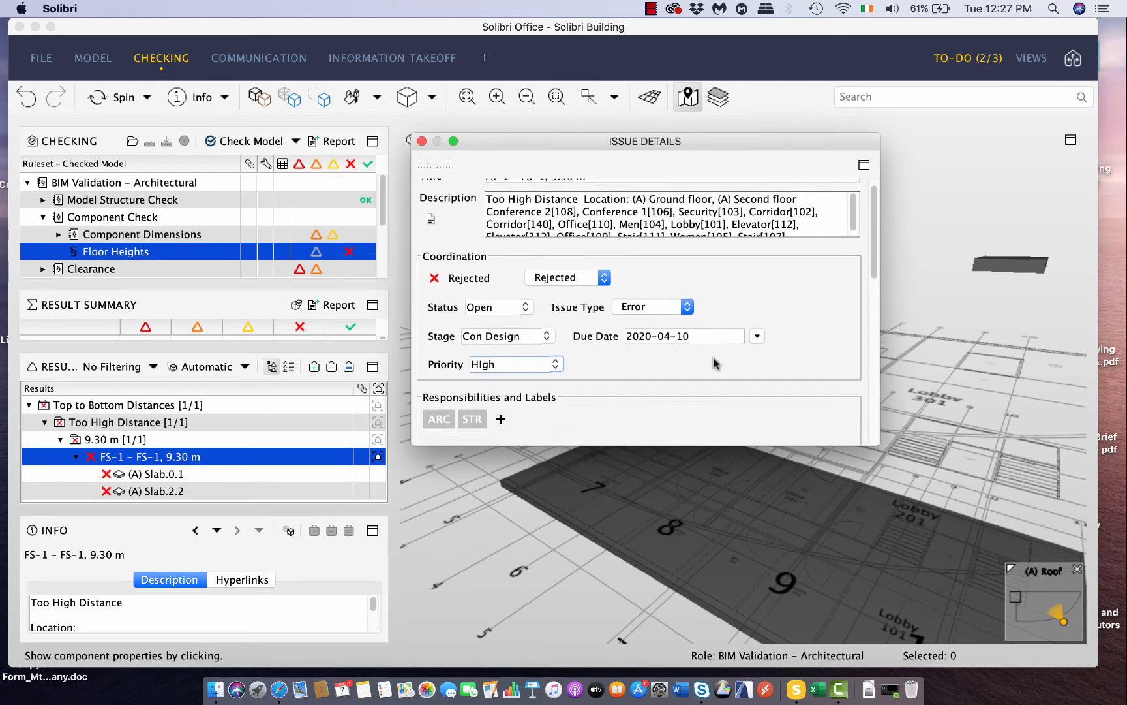
scroll(715, 364, down, 3)
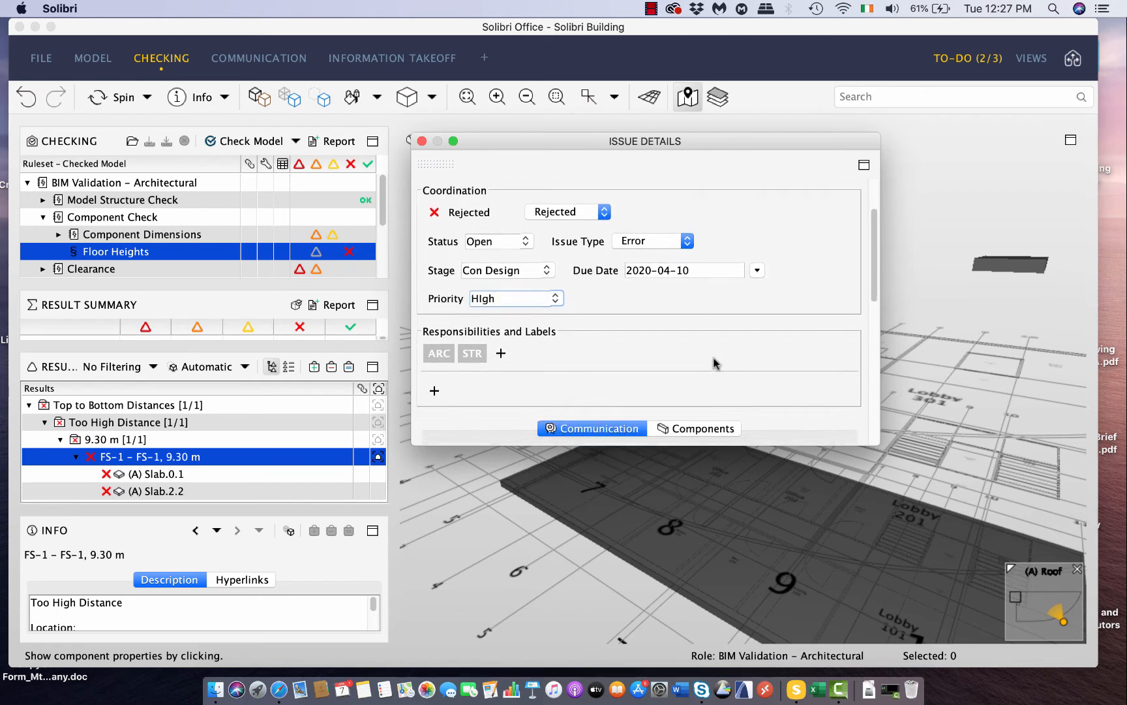
click(434, 390)
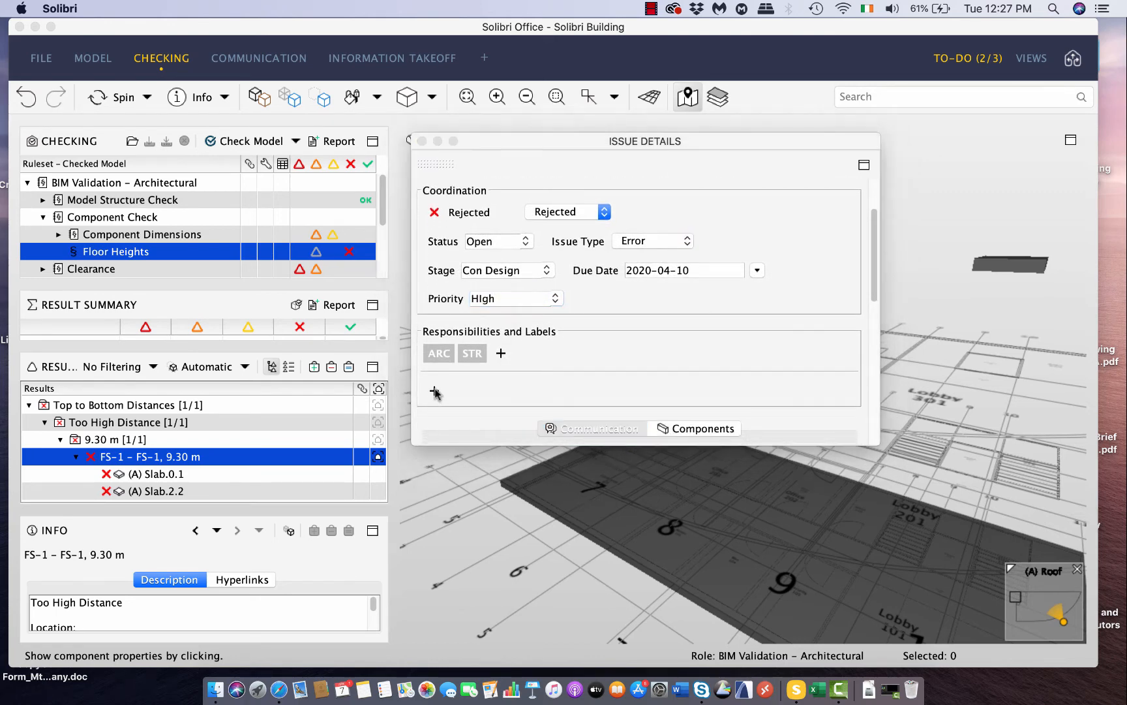
click(501, 354)
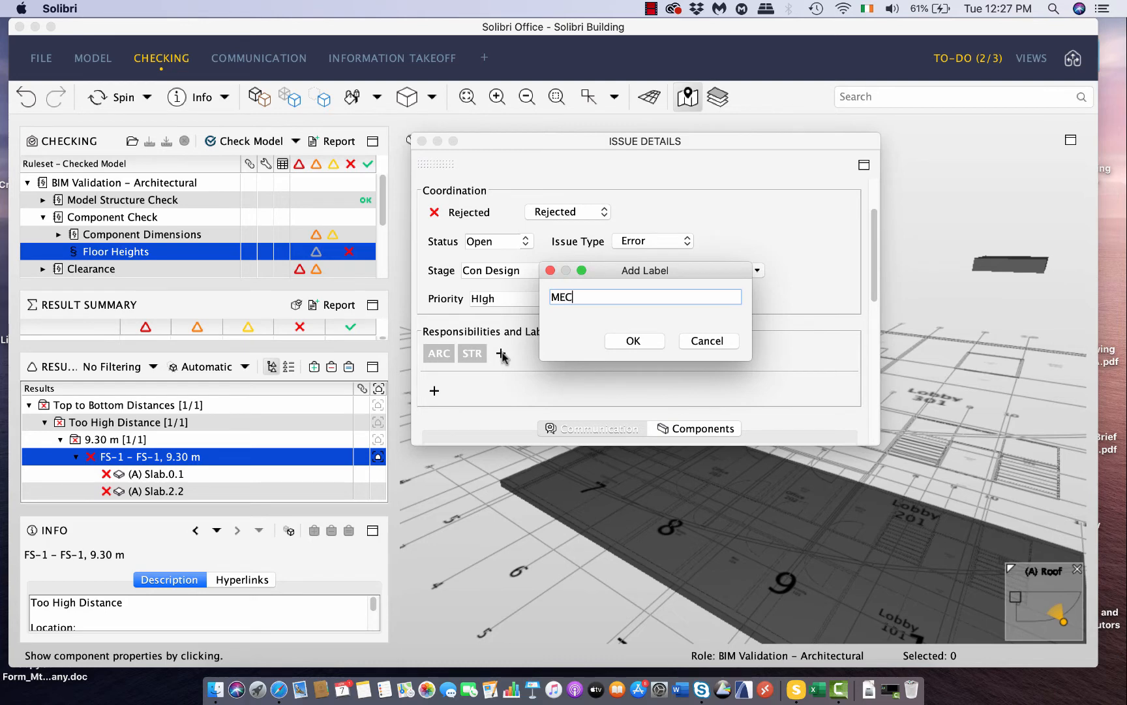
click(638, 341)
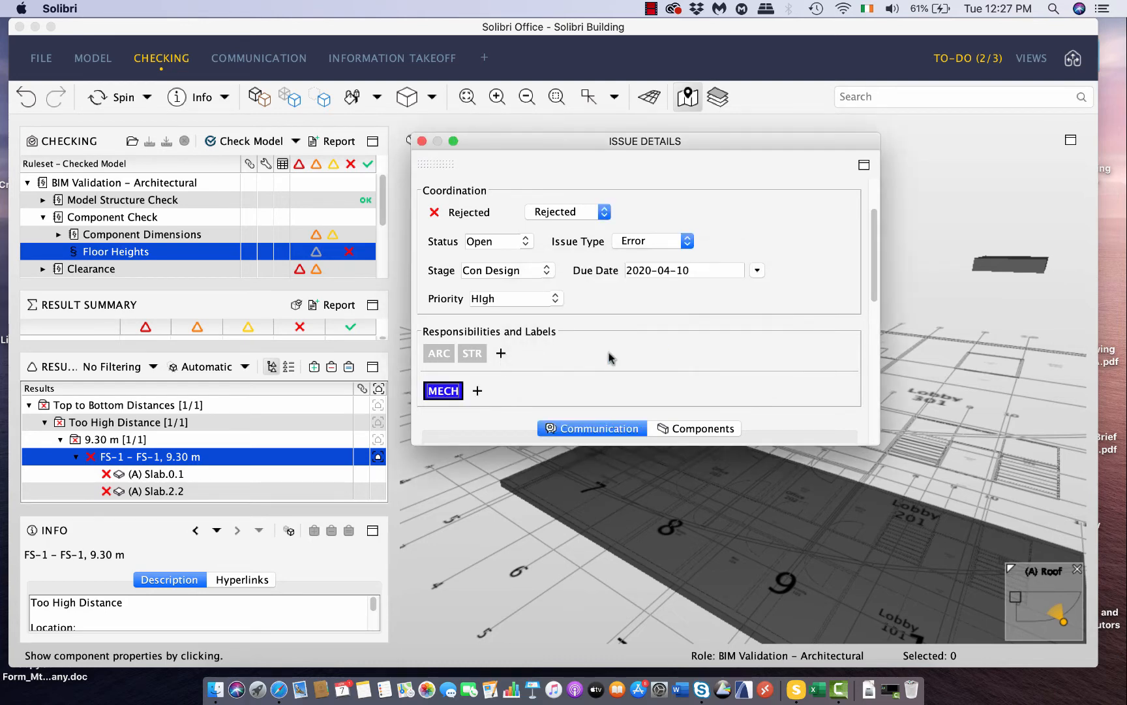
Step: Post the comment "Whose fault is this ?" in the issue's communication section and move the issue details clear of the 3D model
scroll(730, 334, down, 3)
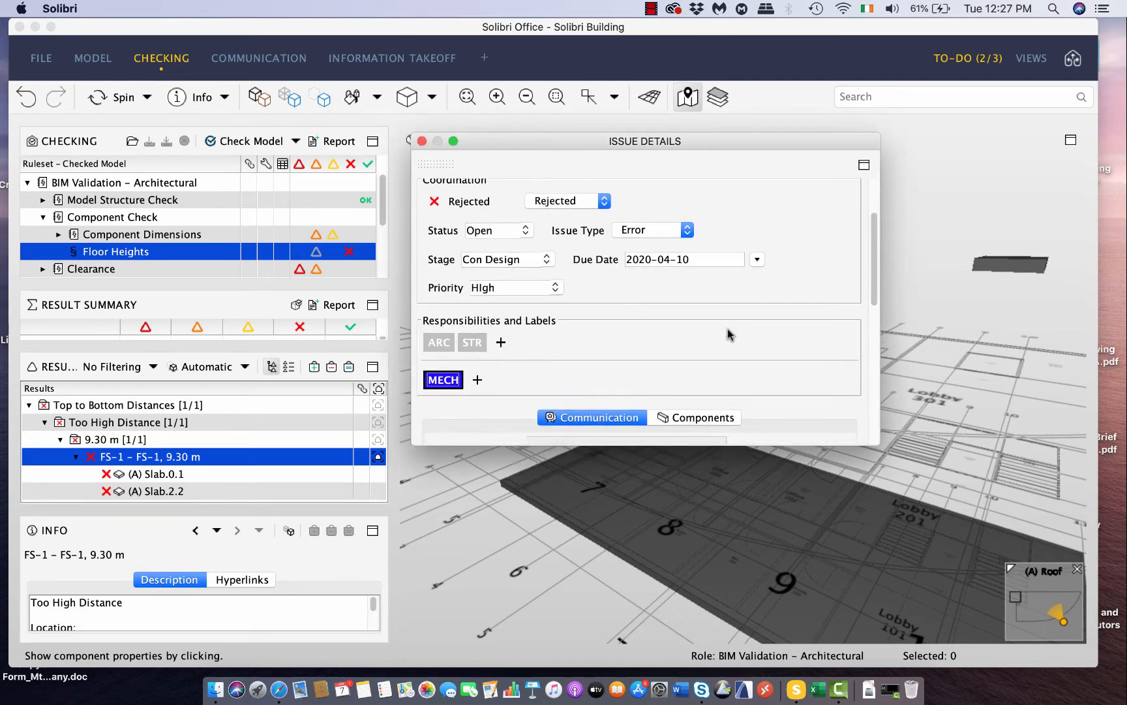
scroll(730, 334, down, 5)
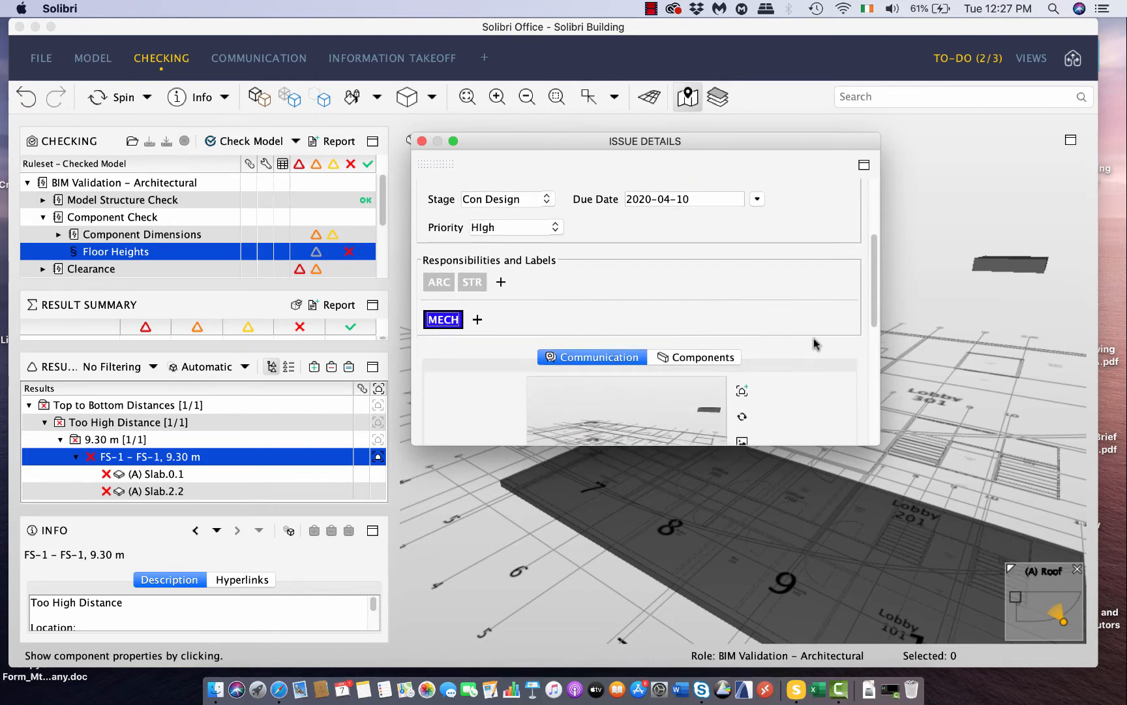
scroll(814, 344, down, 4)
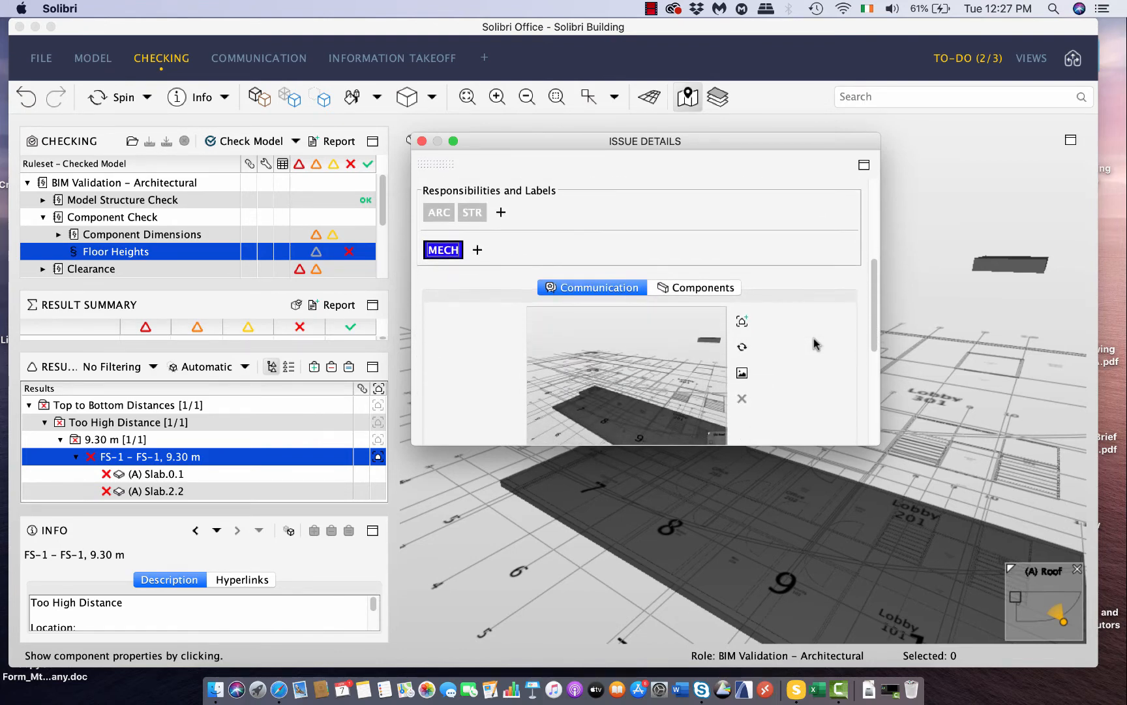
scroll(813, 343, down, 4)
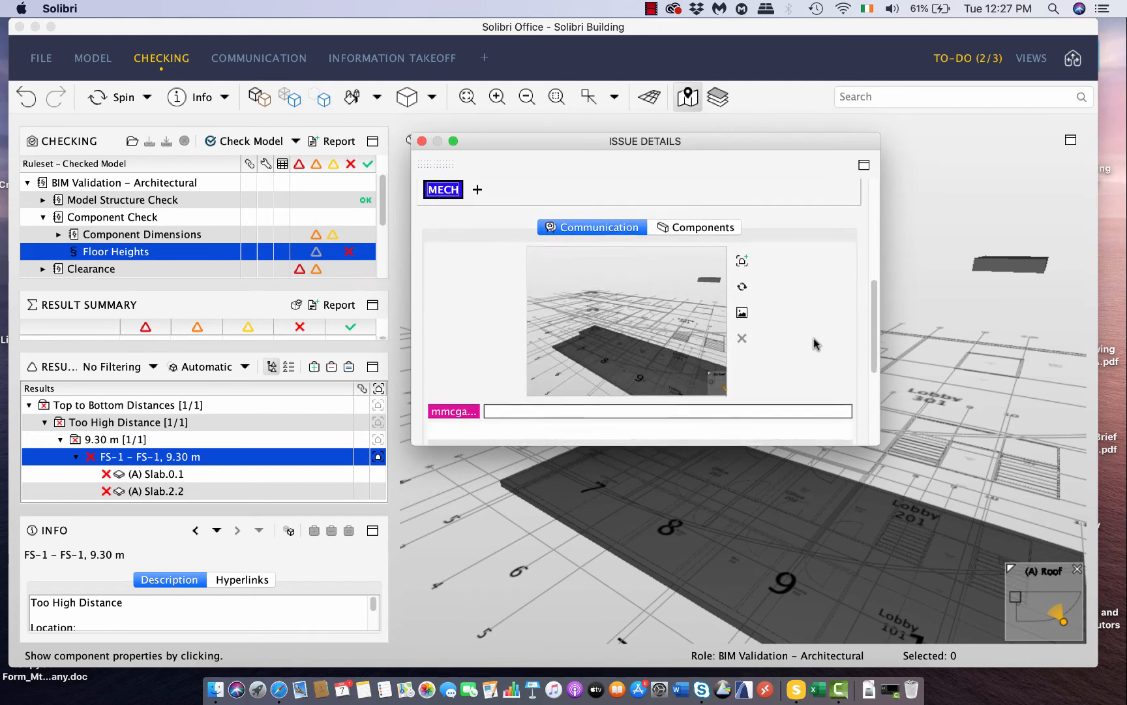
click(516, 408)
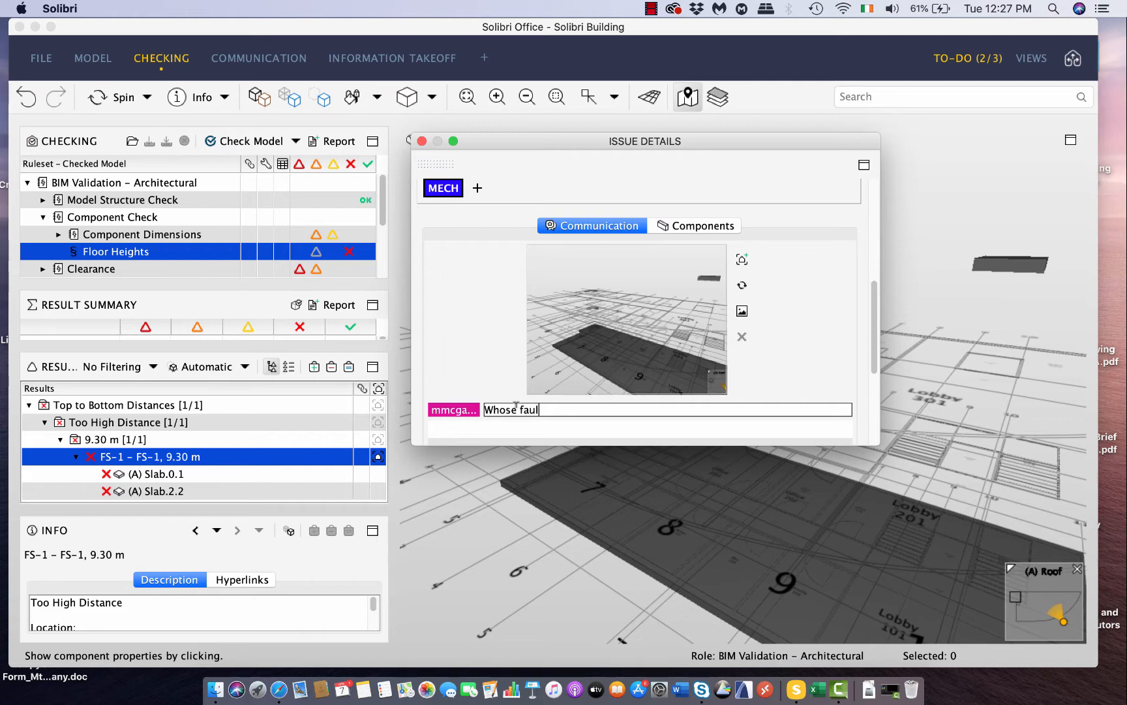
text(Whose fault is th)
text(hi)
scroll(788, 335, down, 2)
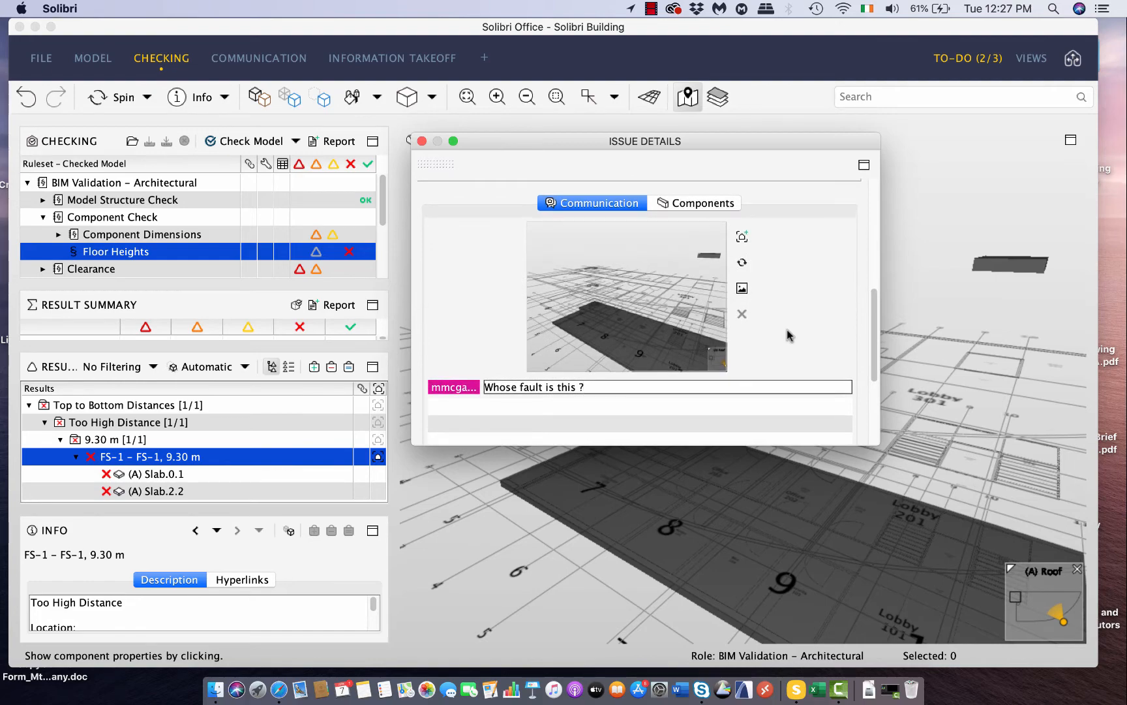
scroll(788, 335, up, 2)
drag(723, 145, 450, 161)
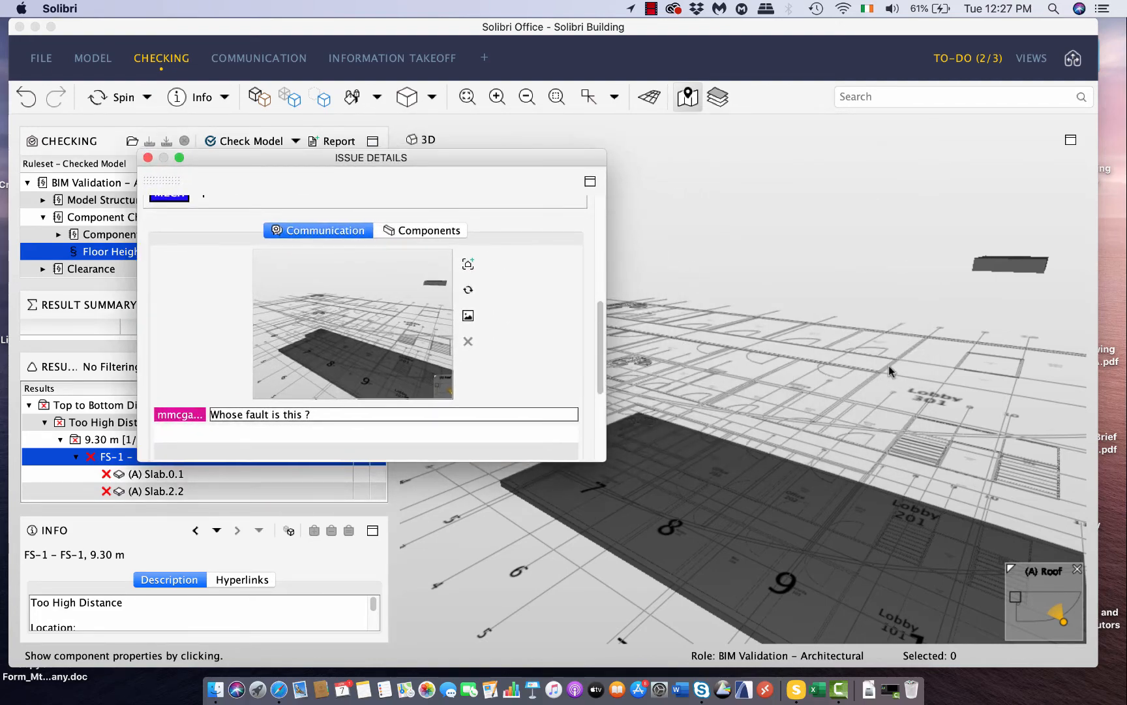
key(Return)
Step: Add a second slide to the issue with the slabs seen from another angle in 3D
drag(889, 370, 880, 424)
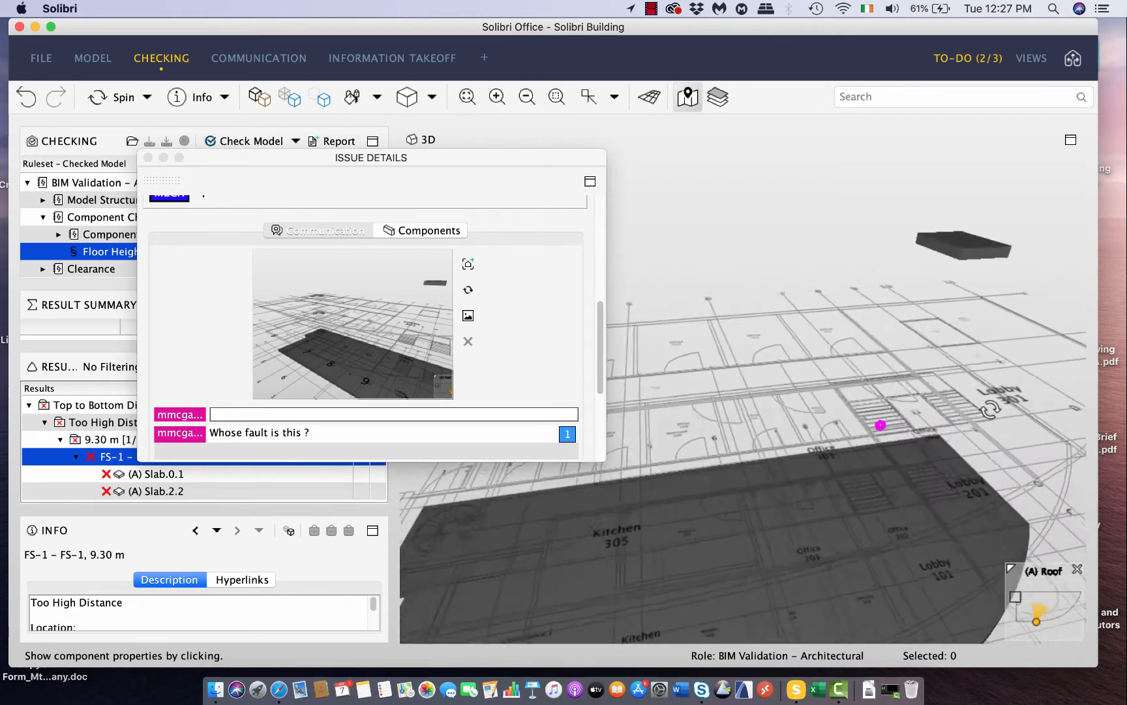
drag(989, 408, 971, 334)
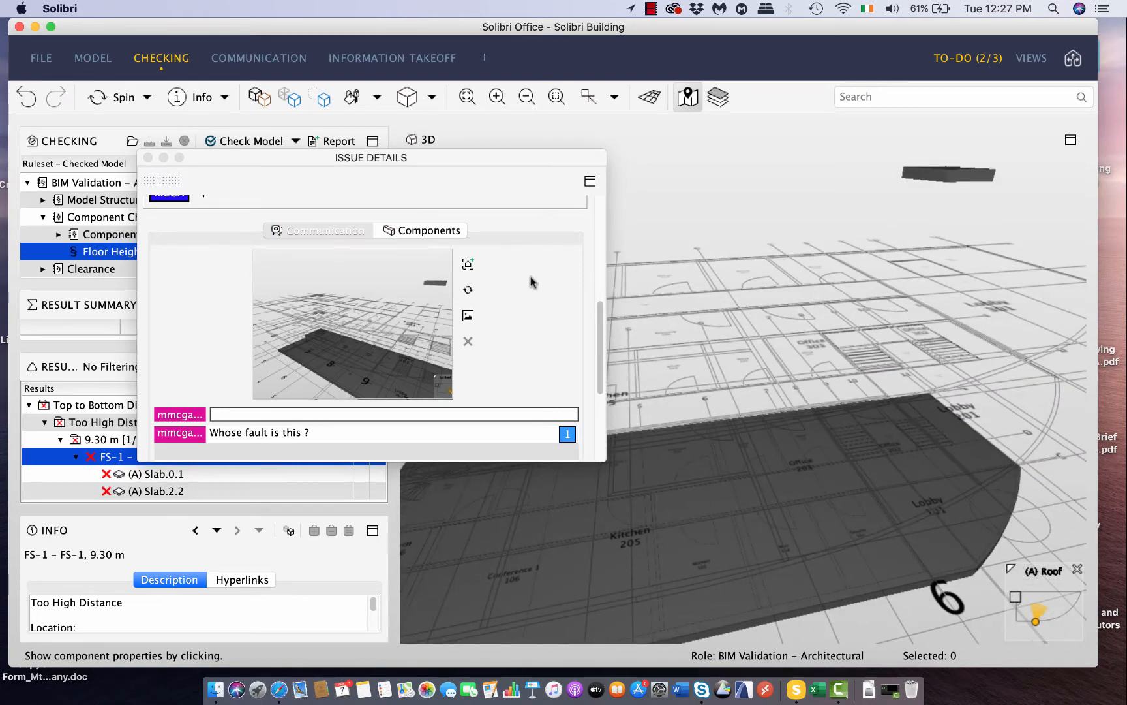
click(468, 265)
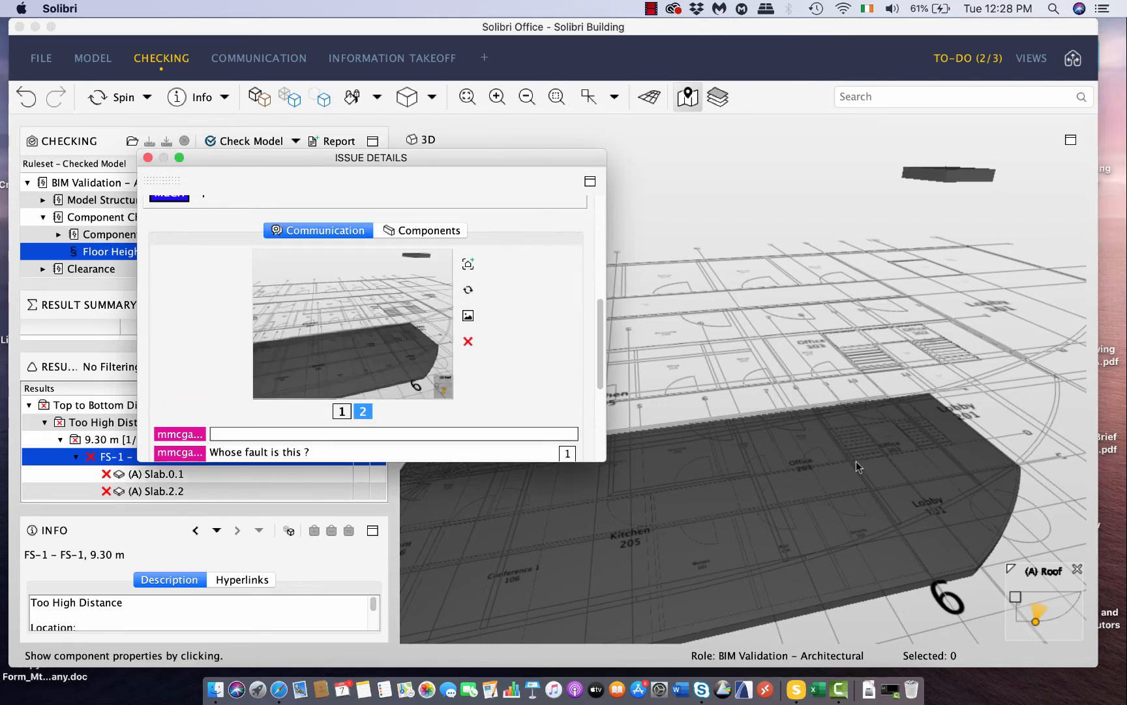
Step: Add a third slide with a closer 3D view of the slab around Lobby 101, and close the issue details
scroll(961, 437, down, 8)
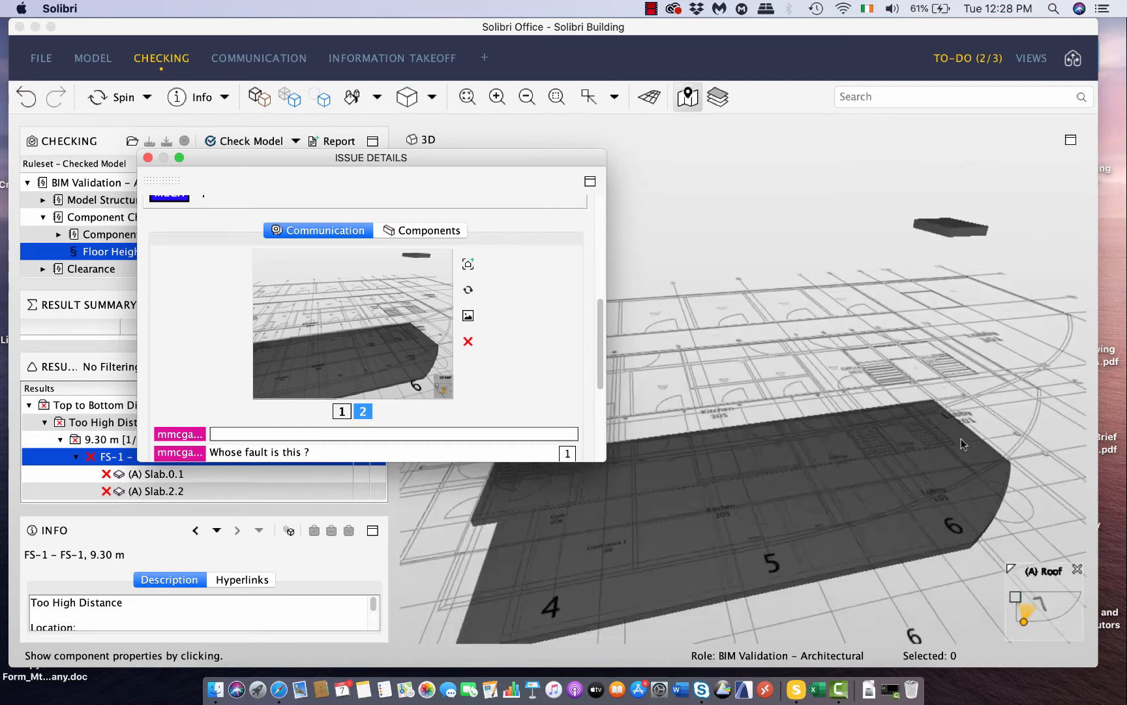
scroll(961, 437, up, 10)
click(960, 436)
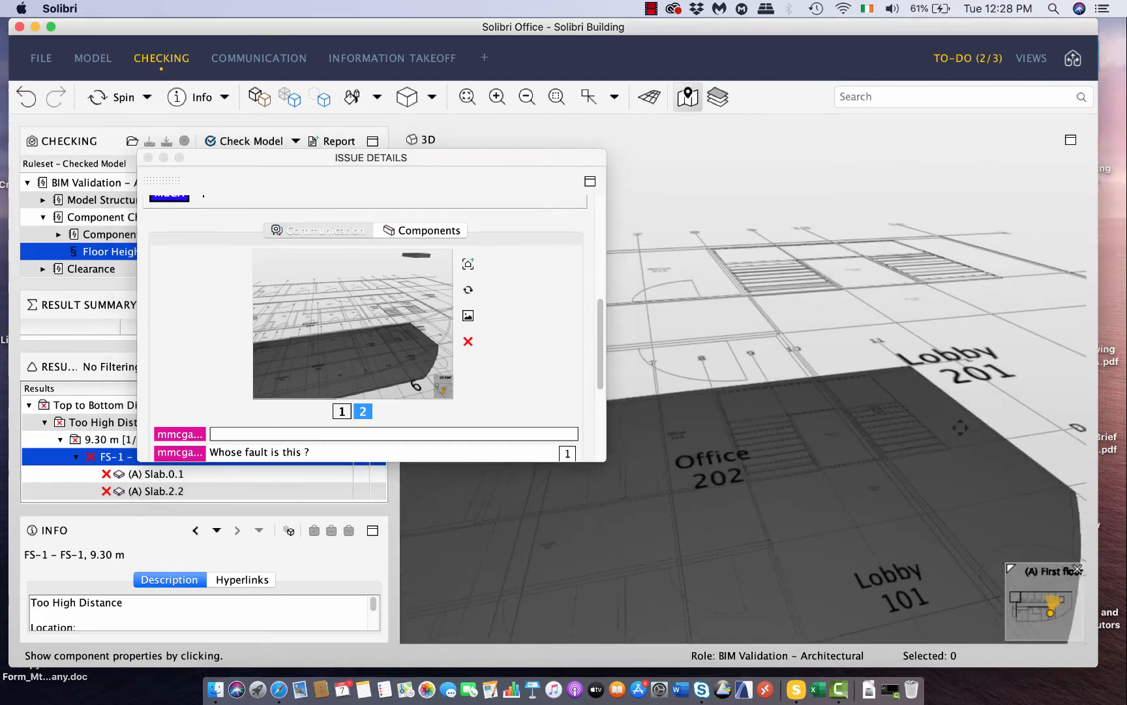
drag(961, 436, 988, 368)
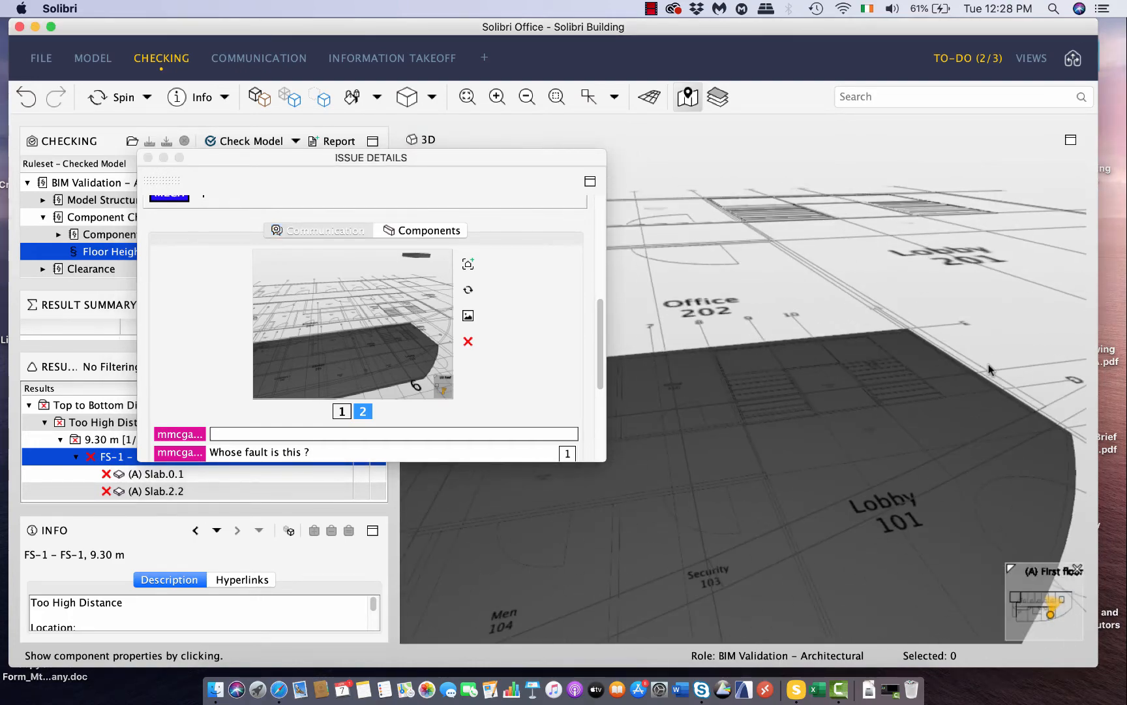
click(468, 266)
click(468, 266)
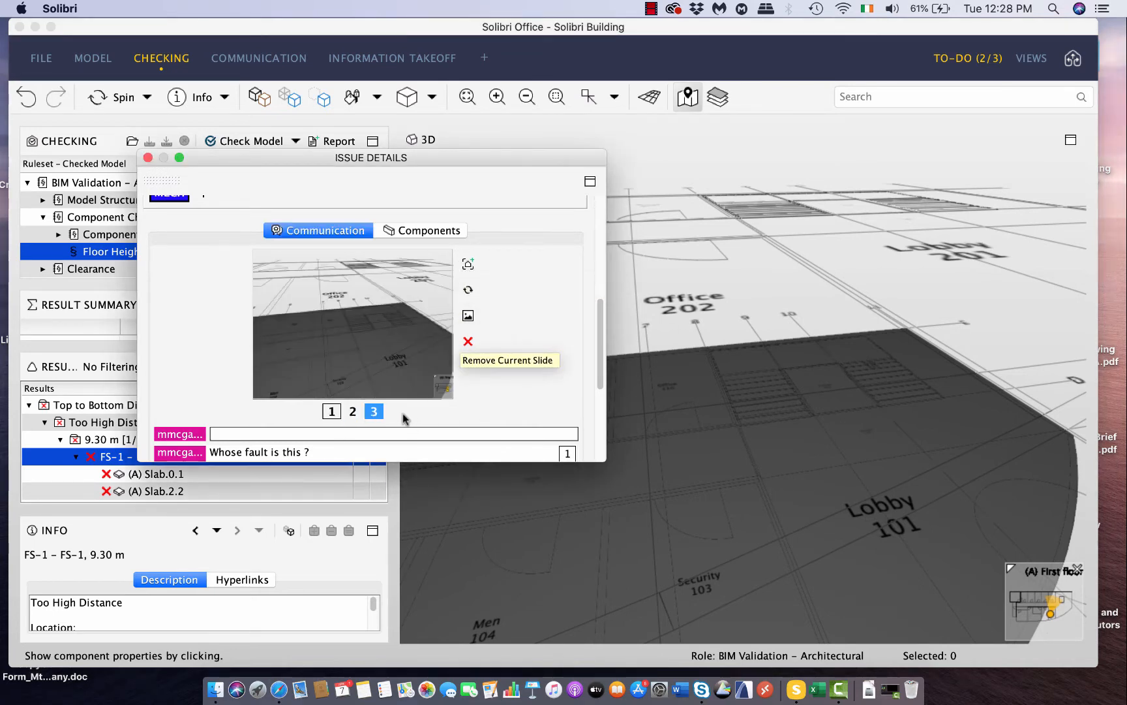
drag(383, 159, 592, 115)
click(357, 113)
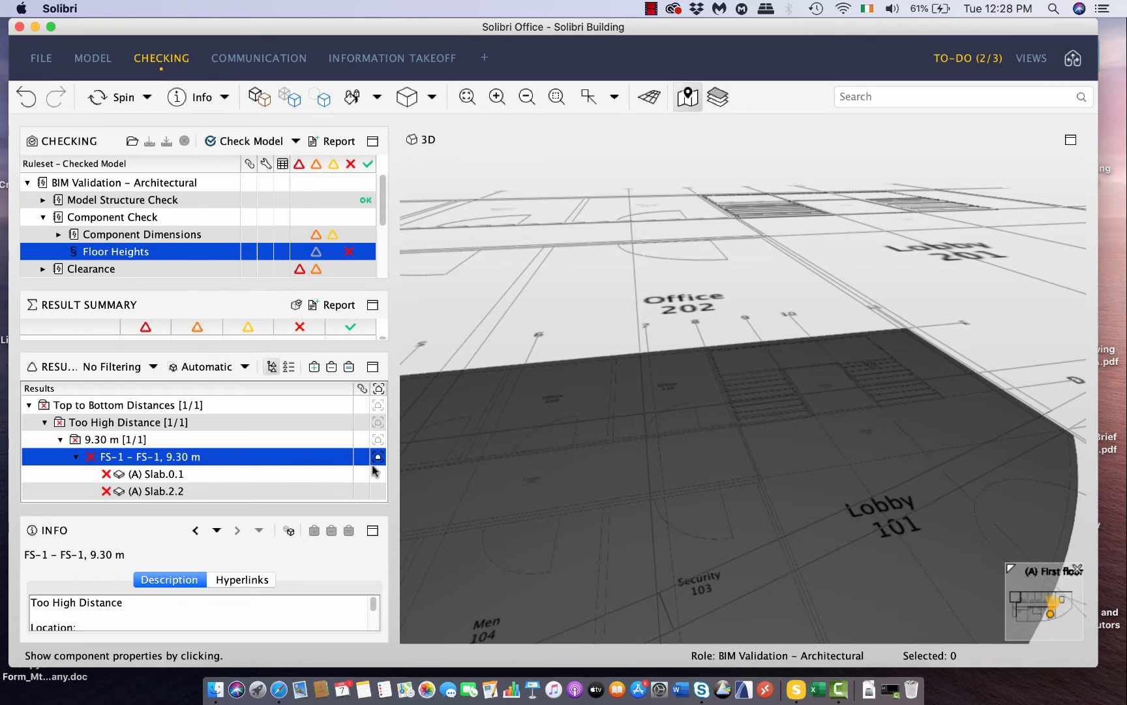
Step: Show the Column too close to Window component results of Clearance in Front of Windows, examine them in 3D and expand their list
mouse_move(377, 460)
scroll(384, 206, down, 2)
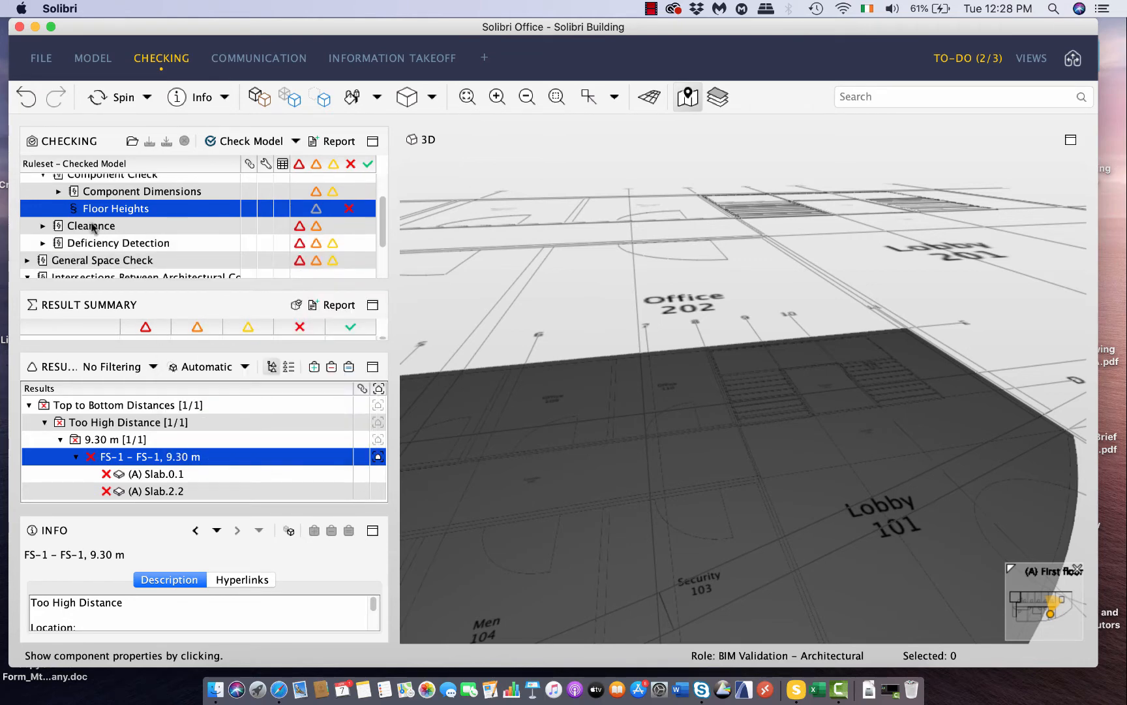
click(44, 227)
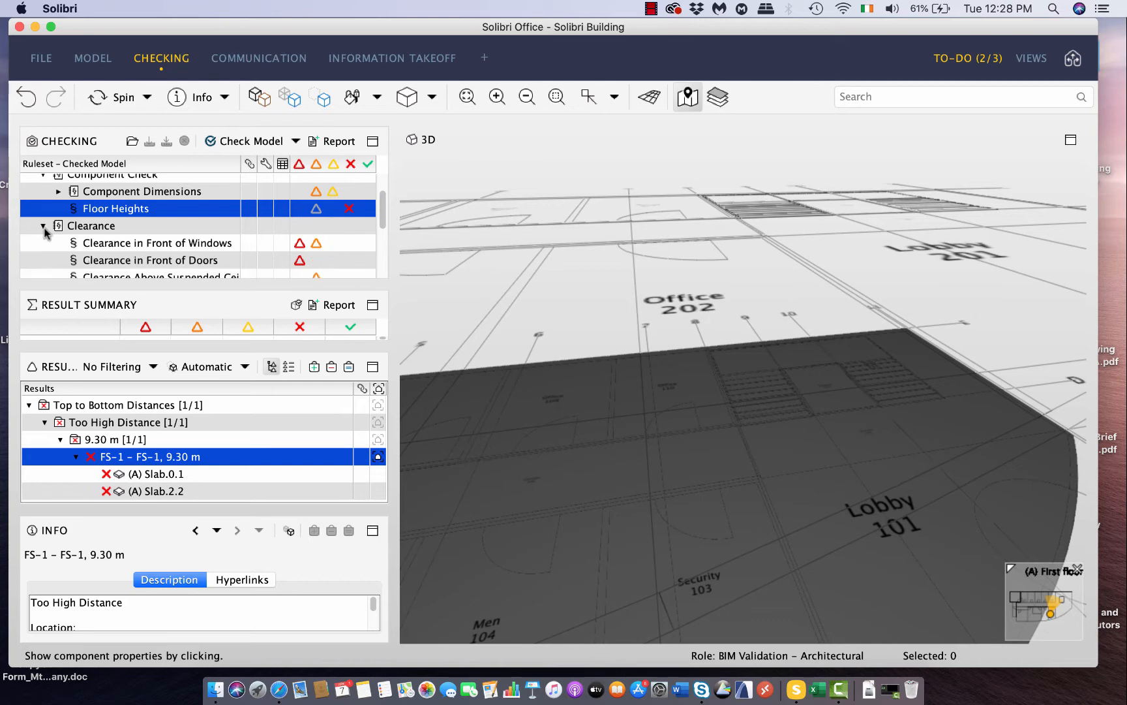
click(144, 243)
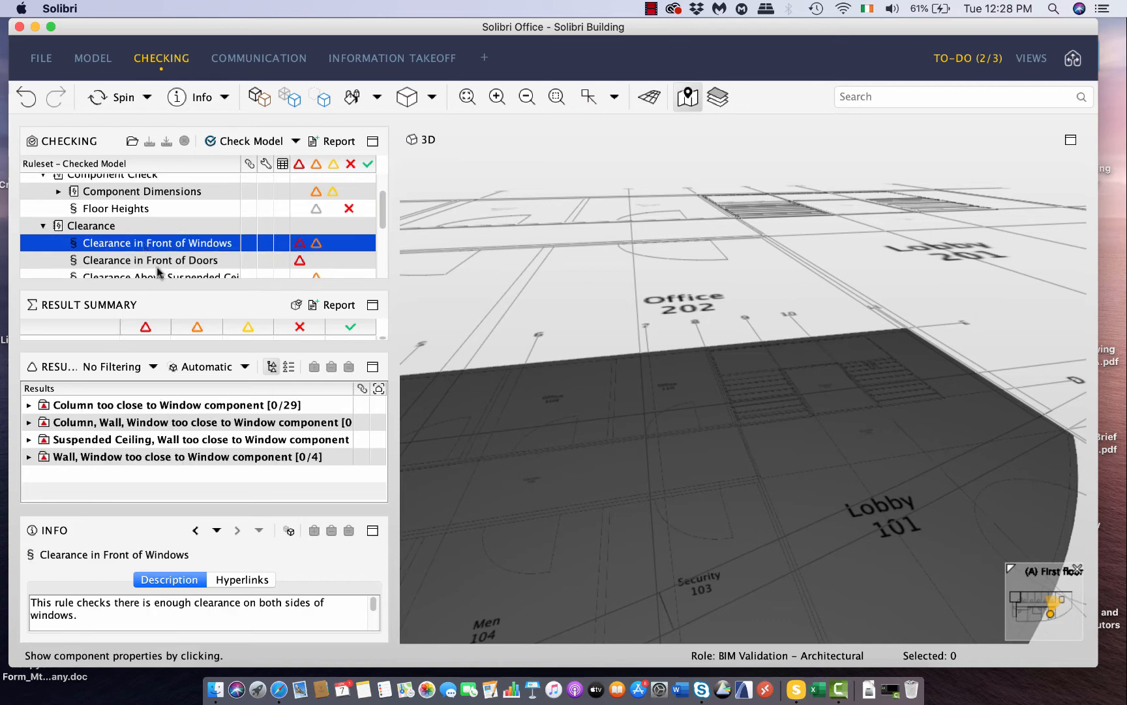
click(114, 407)
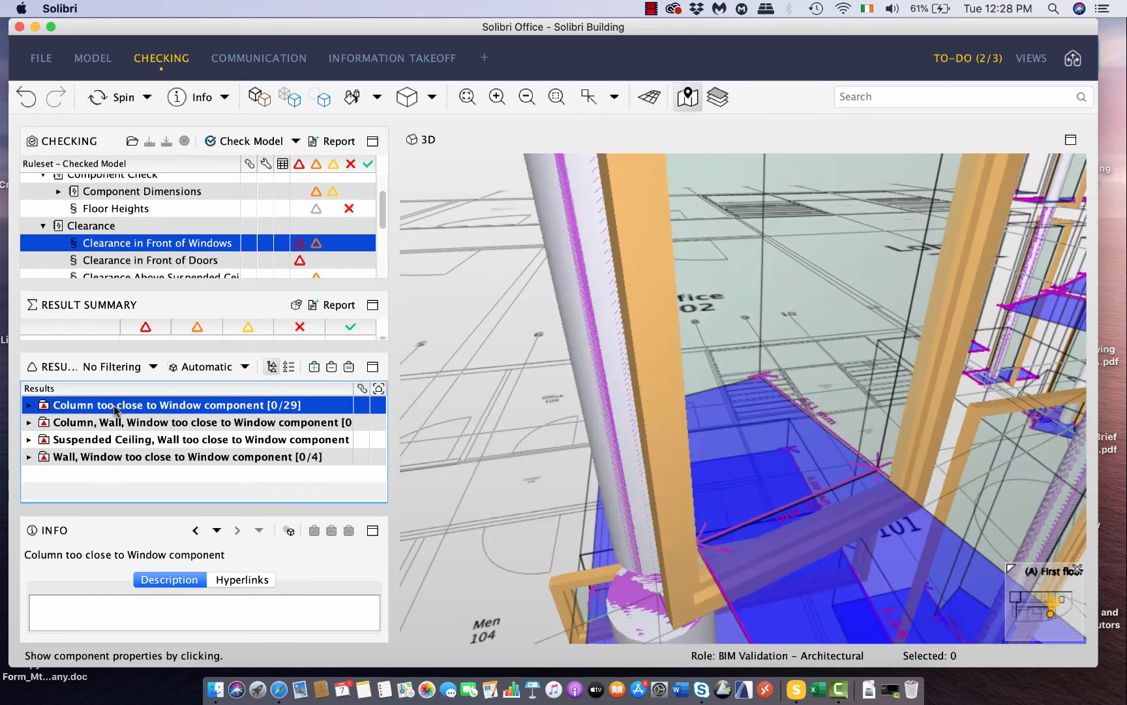
scroll(820, 410, down, 6)
drag(830, 410, 771, 368)
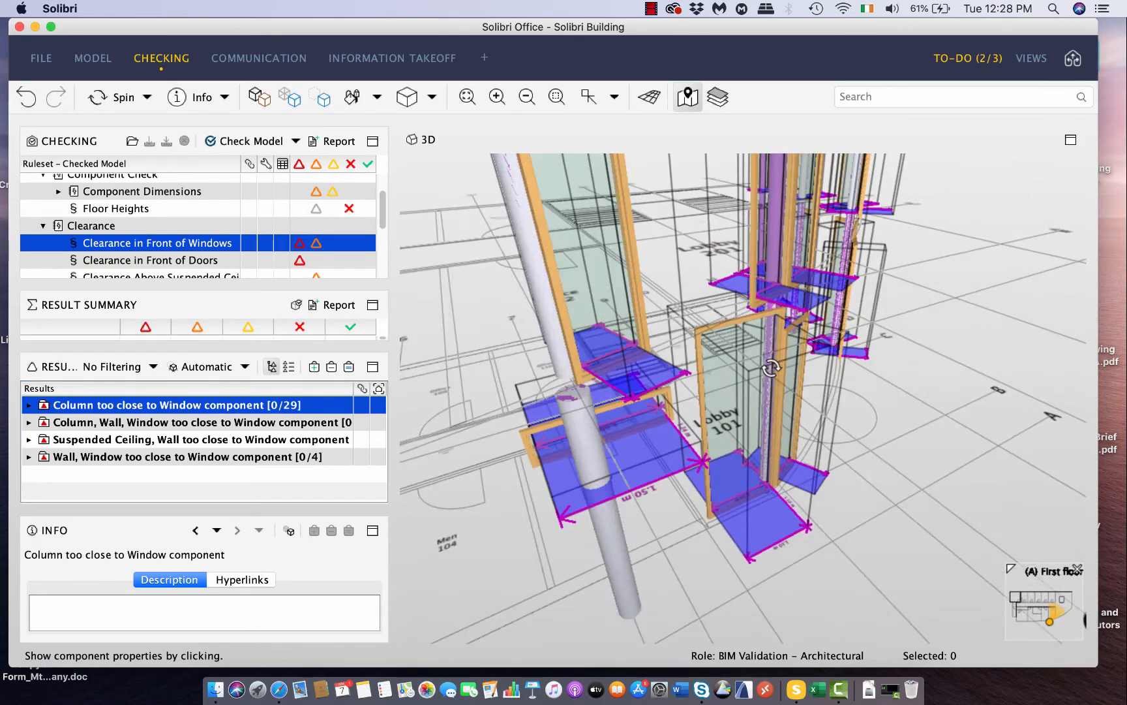
drag(743, 339, 741, 333)
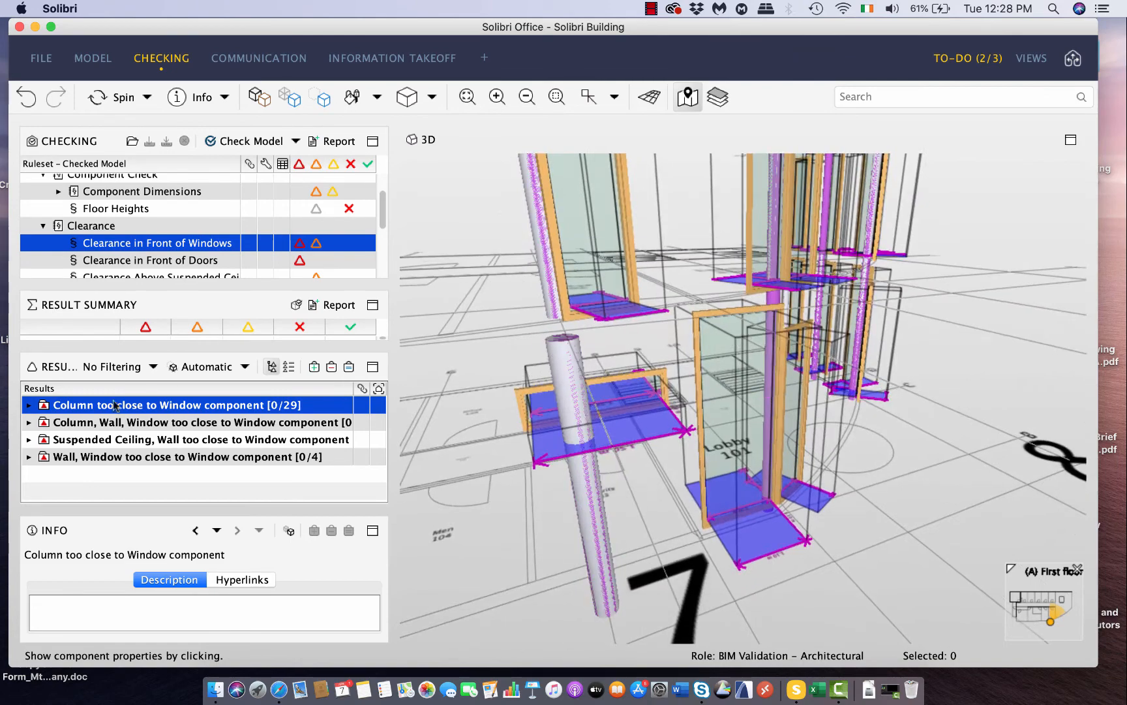
click(29, 405)
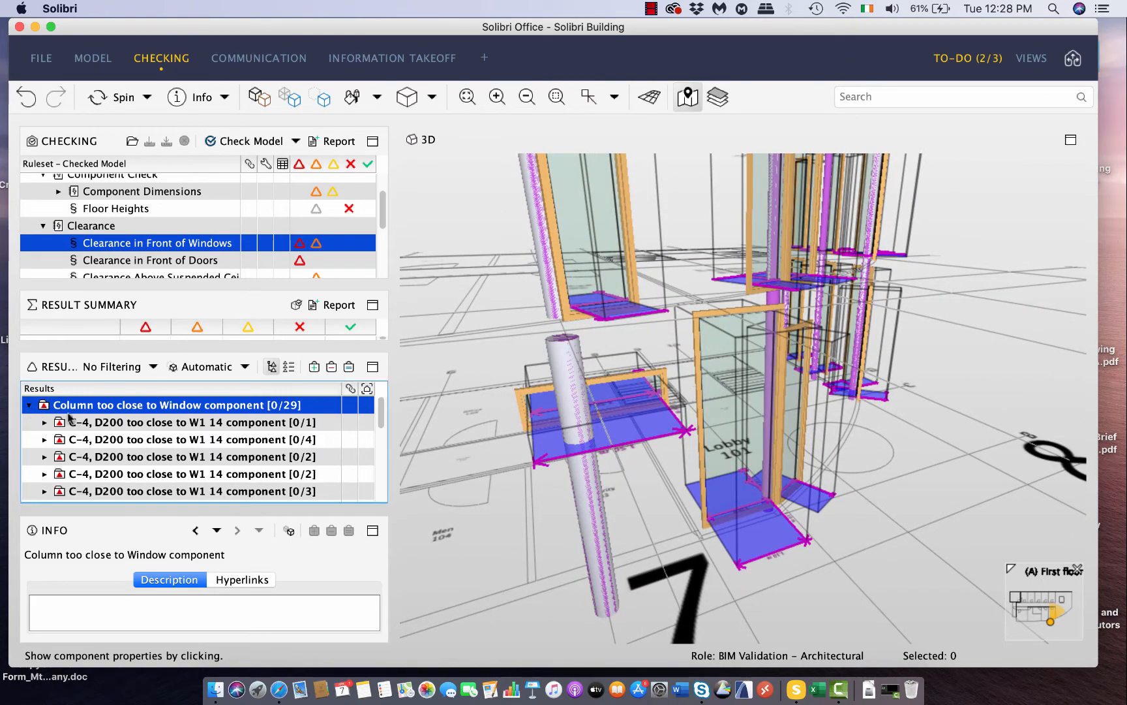
Step: Add a slide to the first C-4, D200 too close to W1 14 component result with a close 3D view of the column base in the window clearance
click(121, 425)
double_click(122, 425)
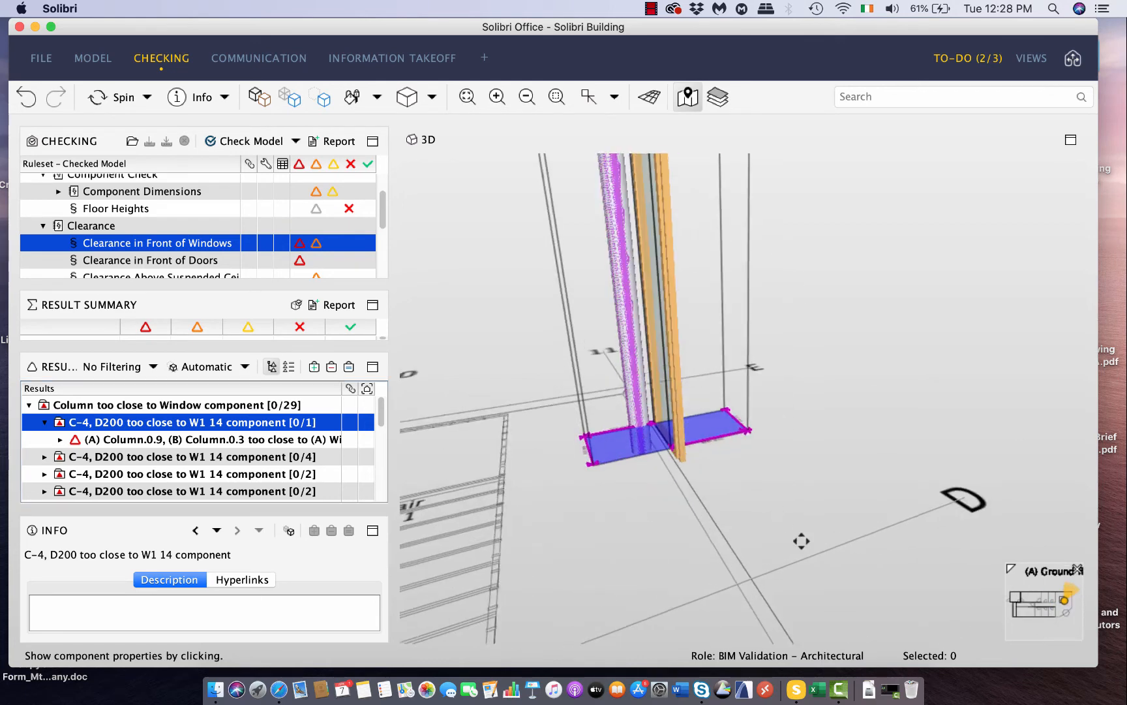
scroll(848, 521, down, 5)
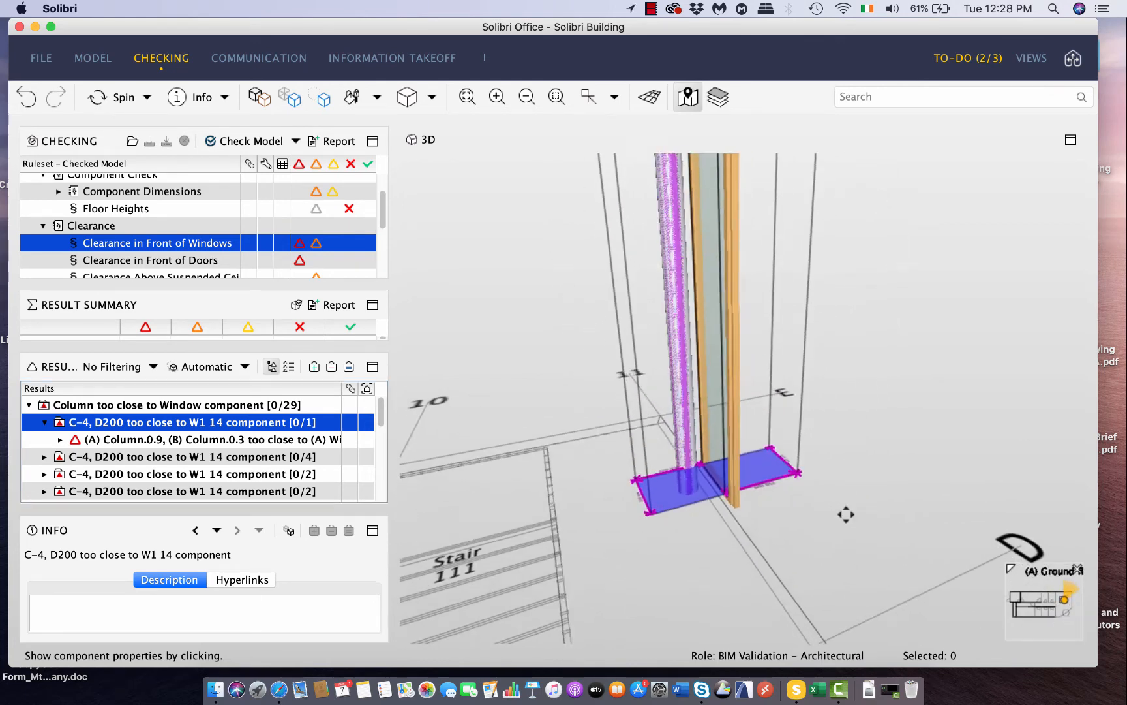
scroll(832, 523, up, 5)
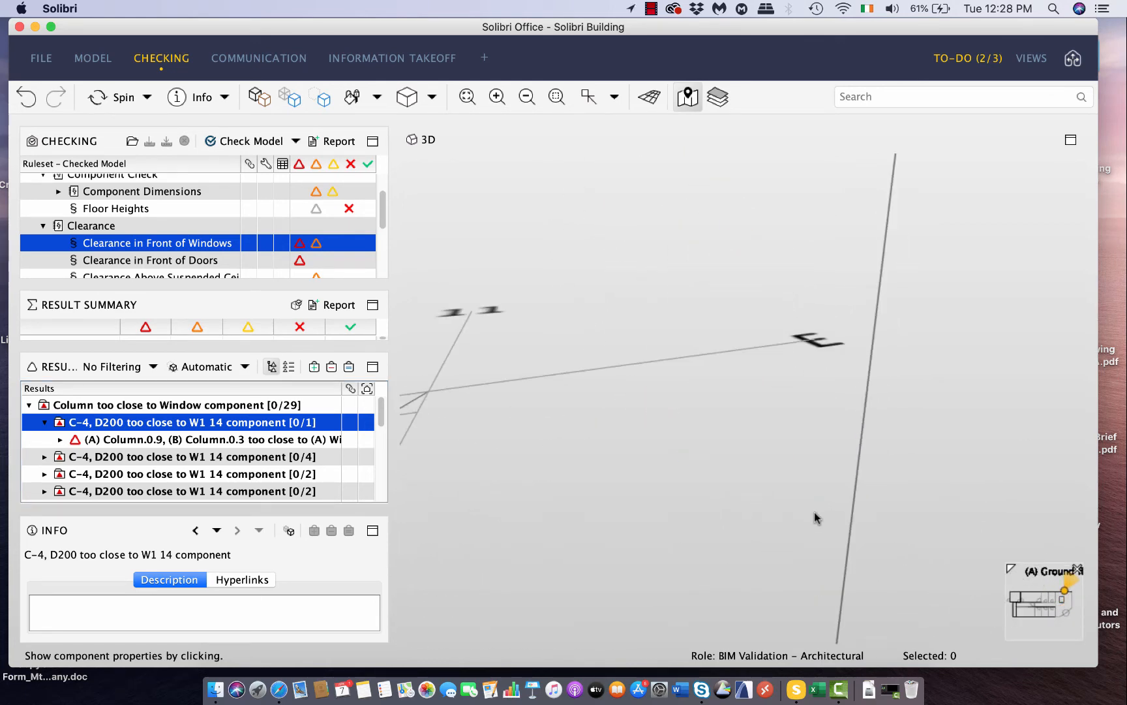
scroll(814, 512, down, 3)
middle_drag(814, 512, 803, 474)
drag(803, 477, 888, 495)
middle_drag(858, 513, 915, 486)
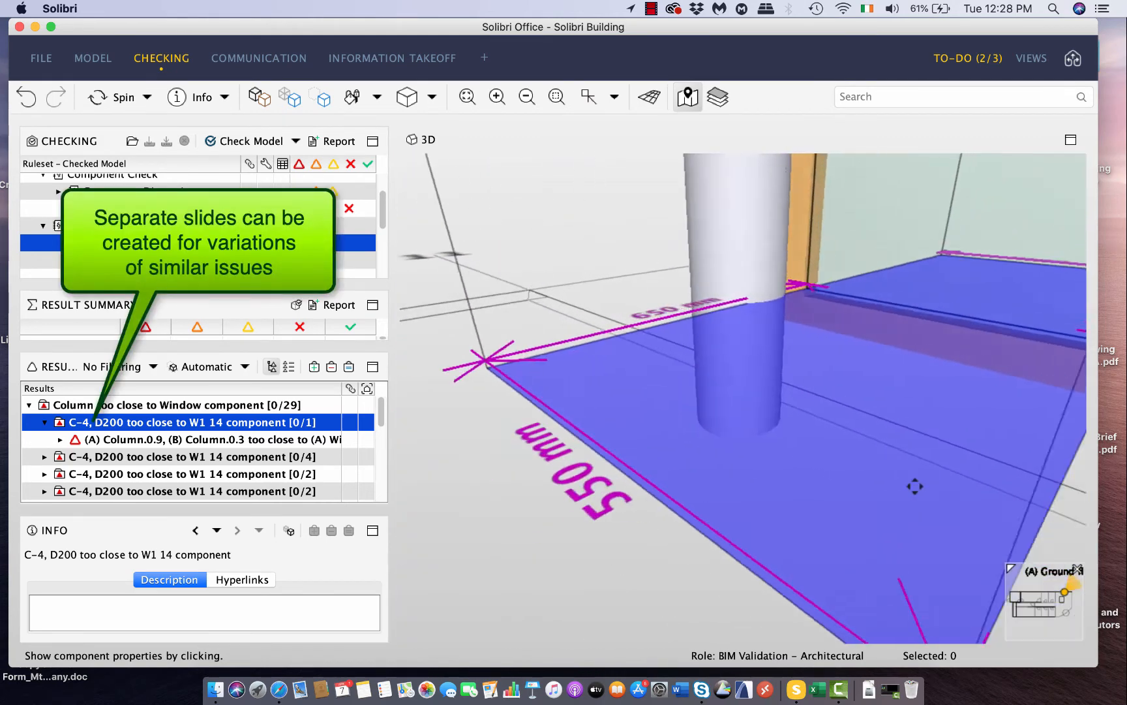
drag(913, 483, 852, 530)
middle_drag(861, 471, 856, 489)
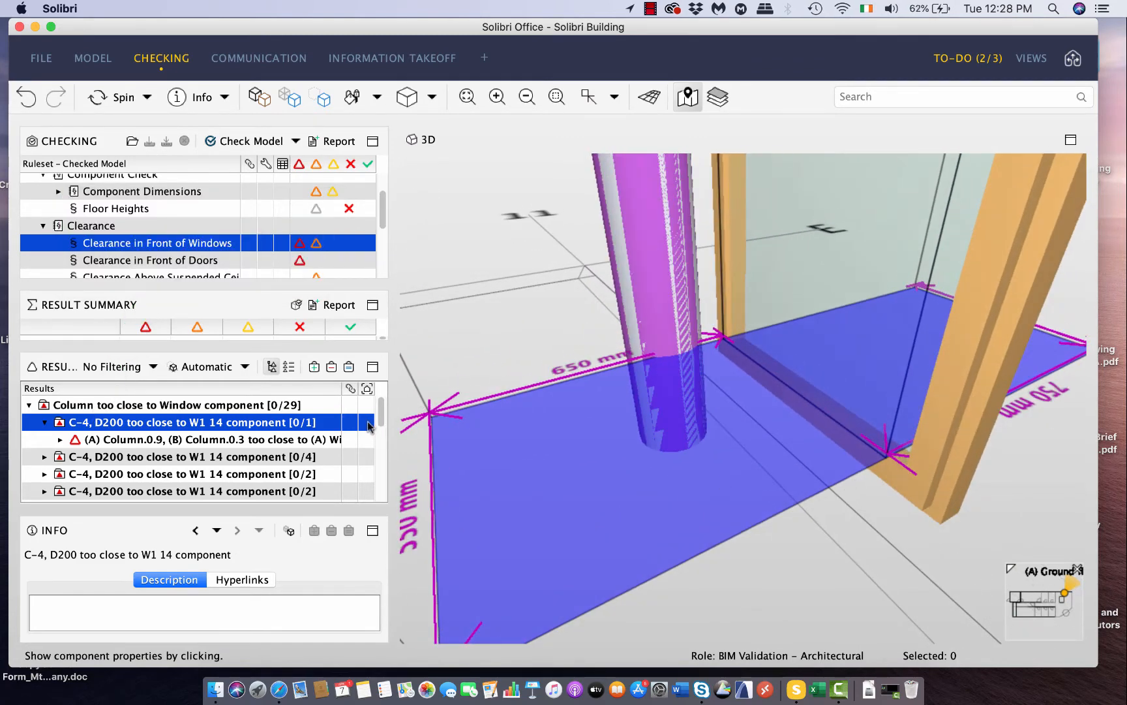
right_click(264, 423)
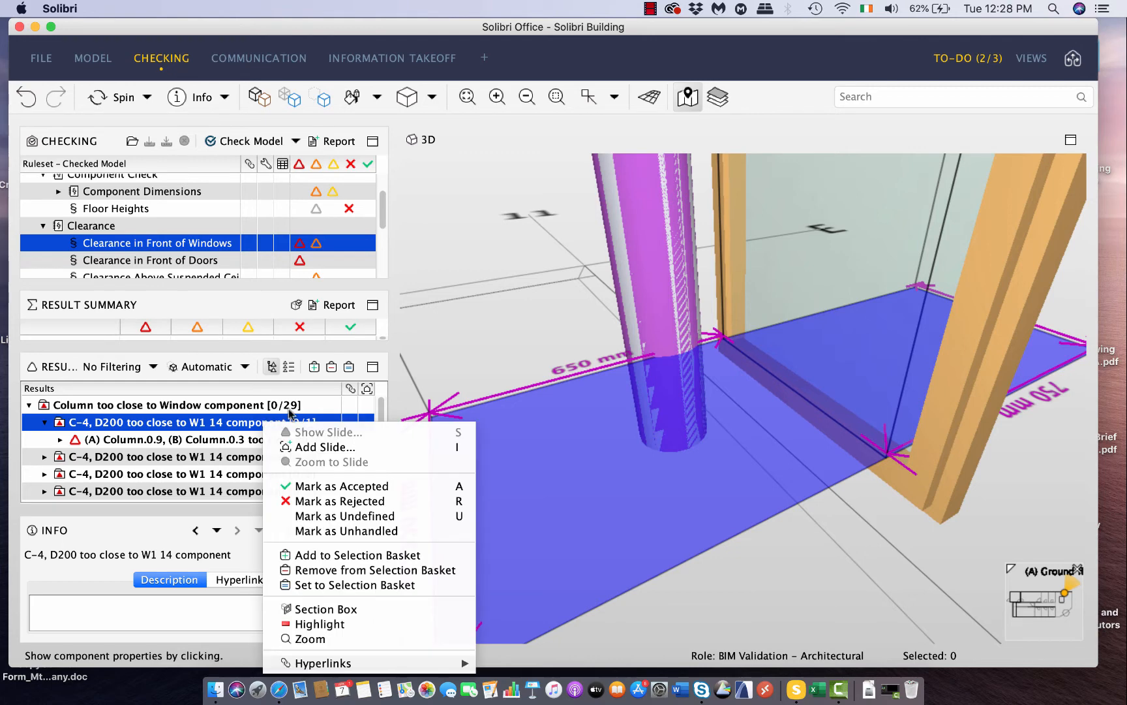
click(297, 448)
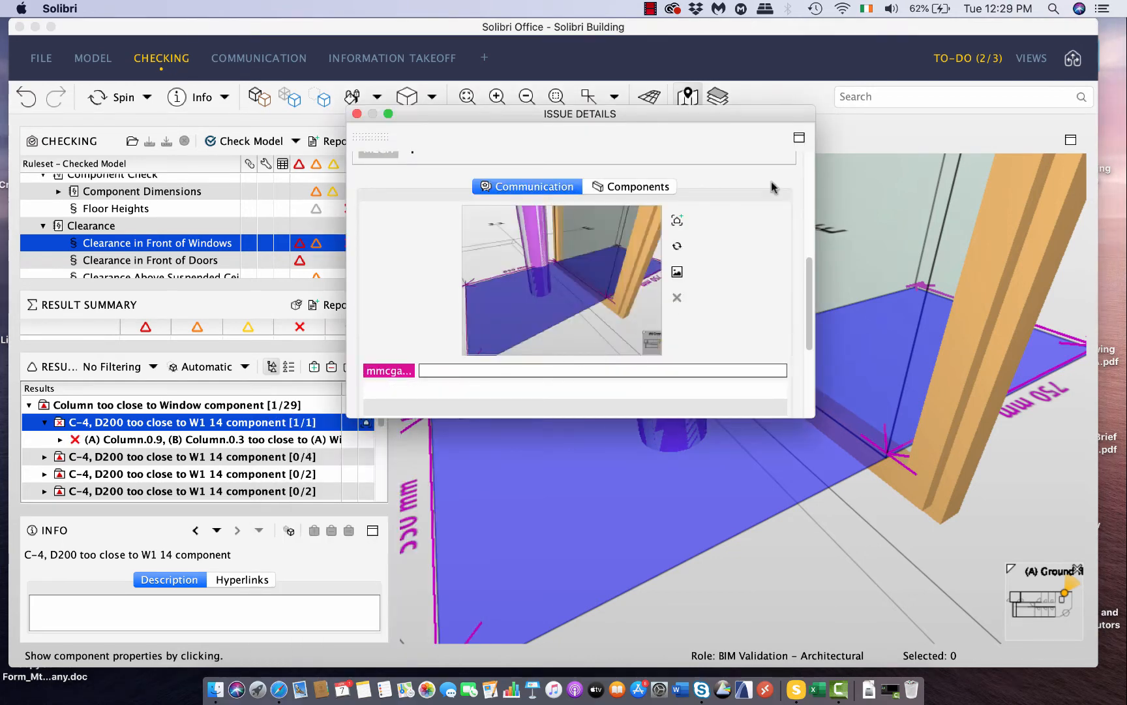
drag(809, 274, 809, 153)
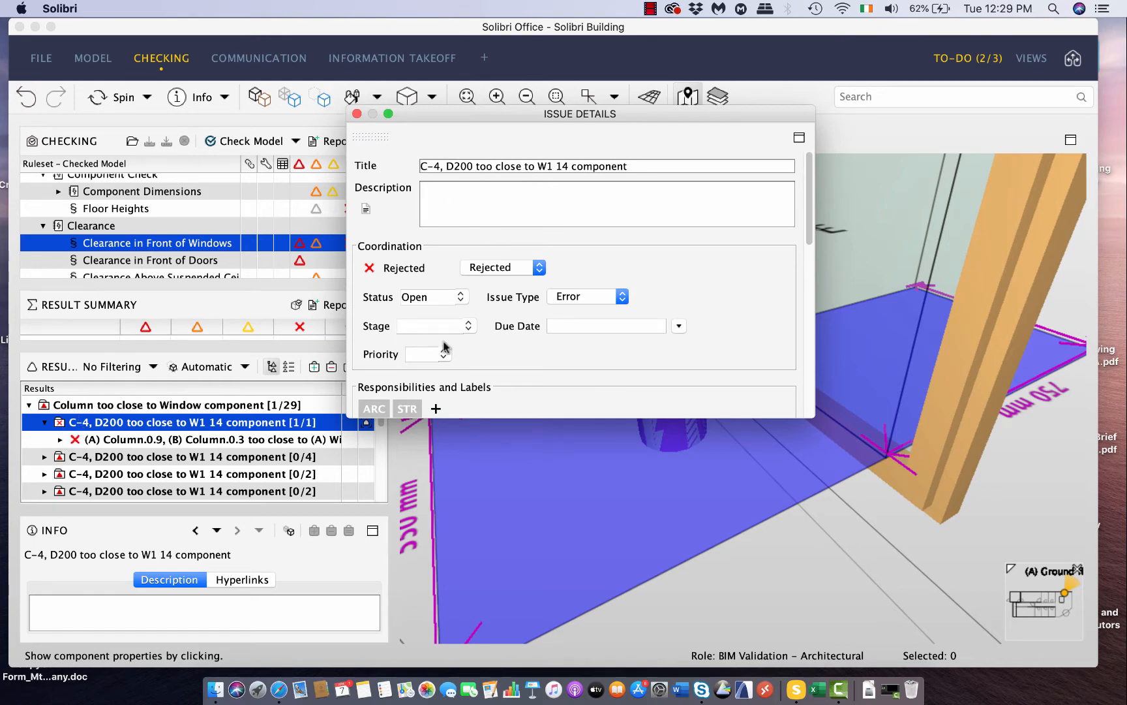
Step: Inspect the rejected result's entries down to Column.0.9, comparing which levels of the results tree carry issue details
click(196, 441)
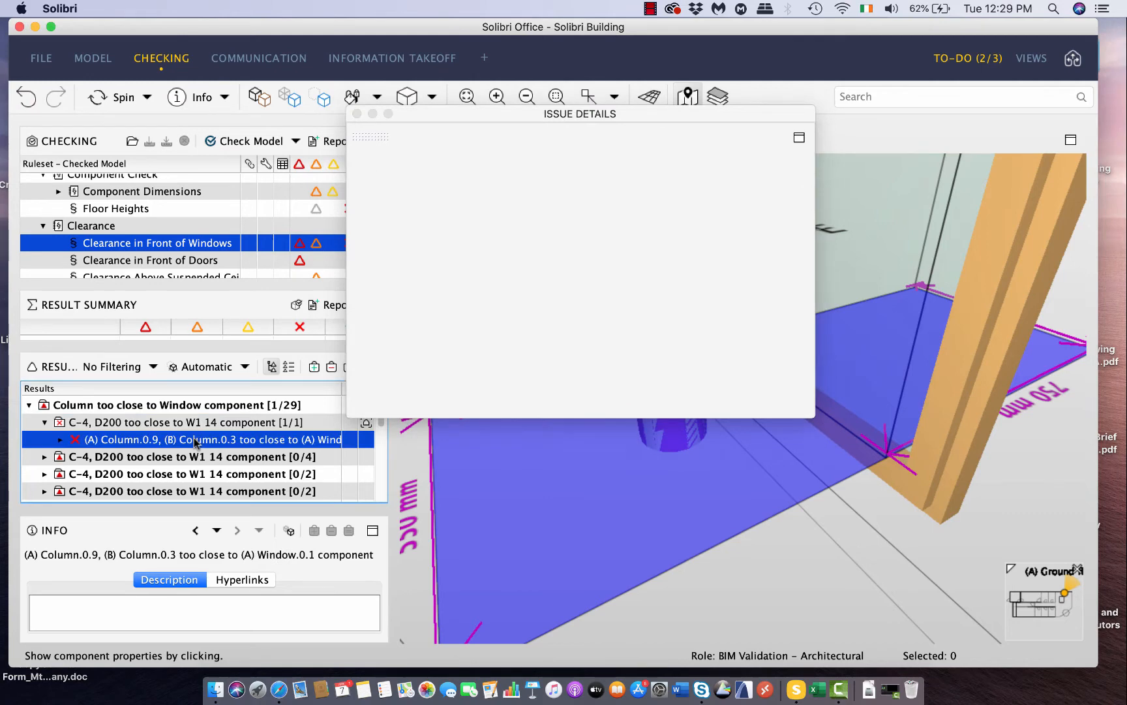
click(60, 440)
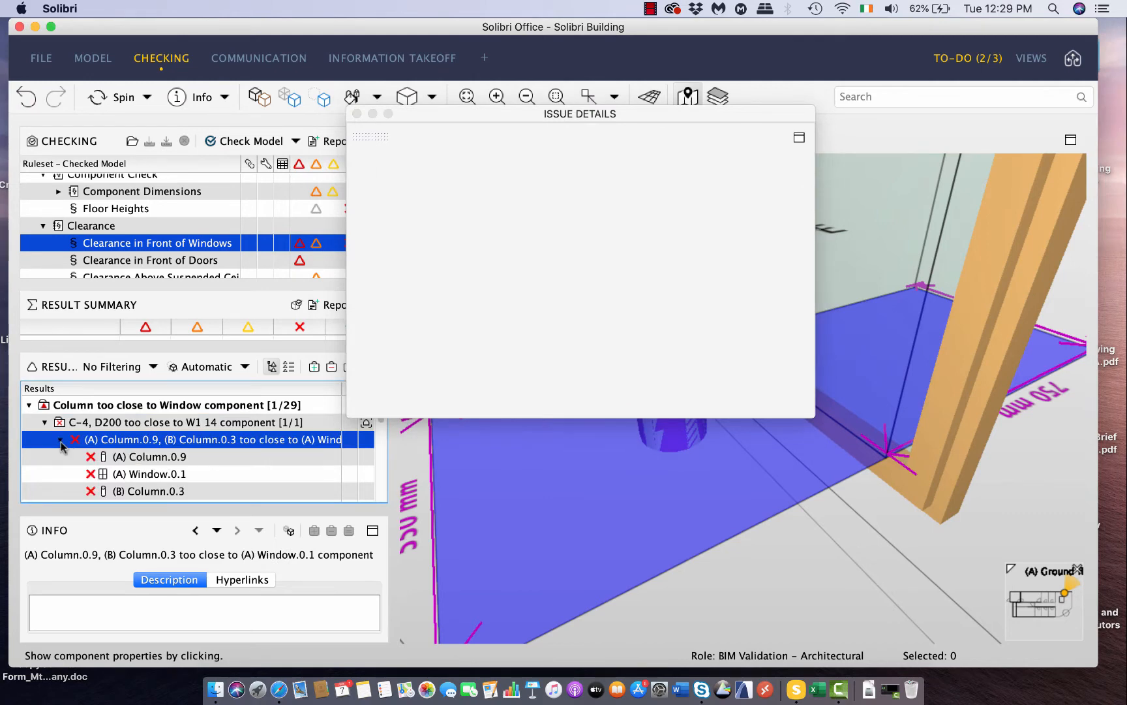
click(128, 456)
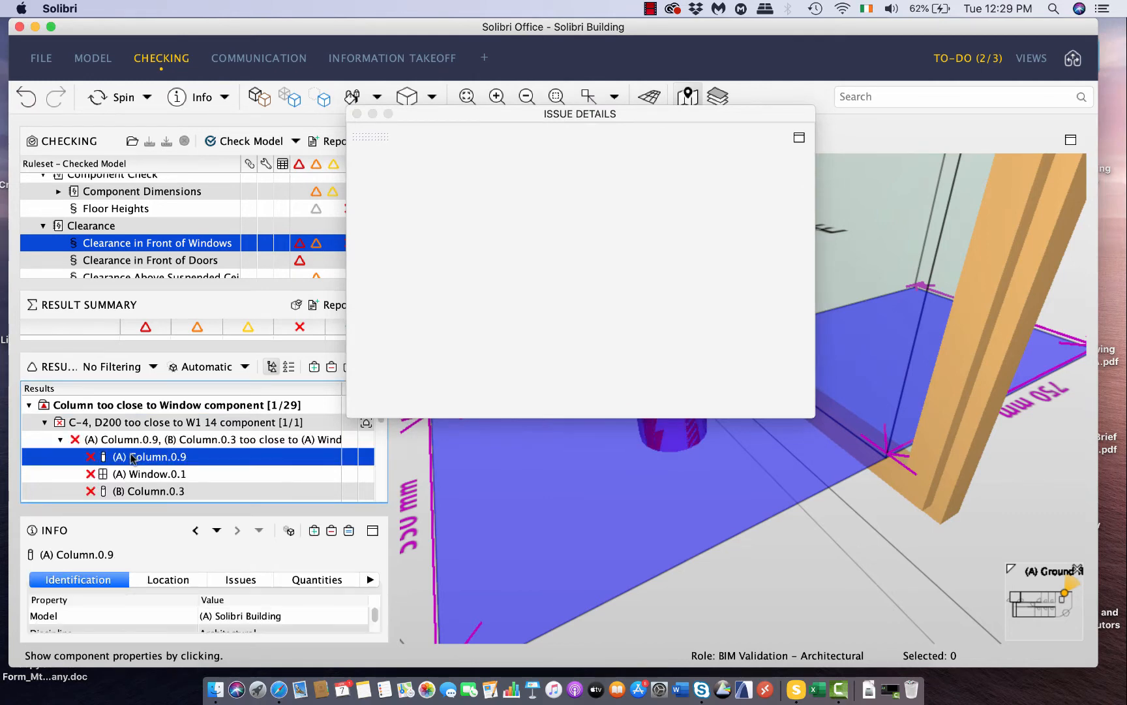
click(181, 423)
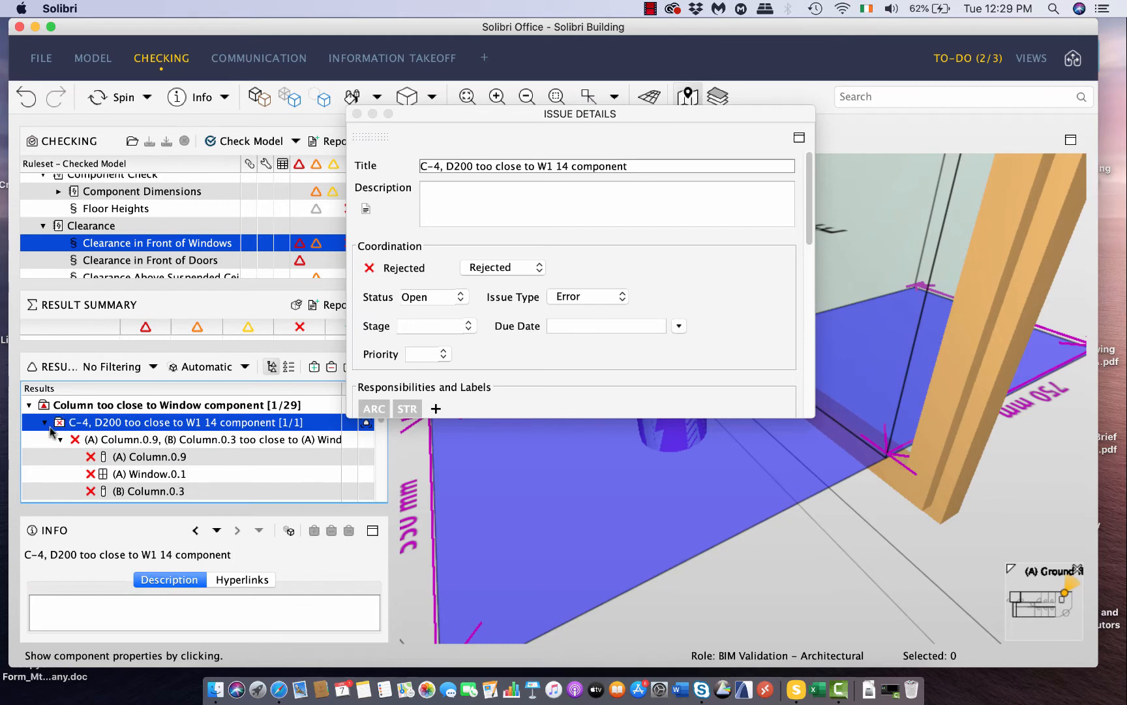
click(136, 440)
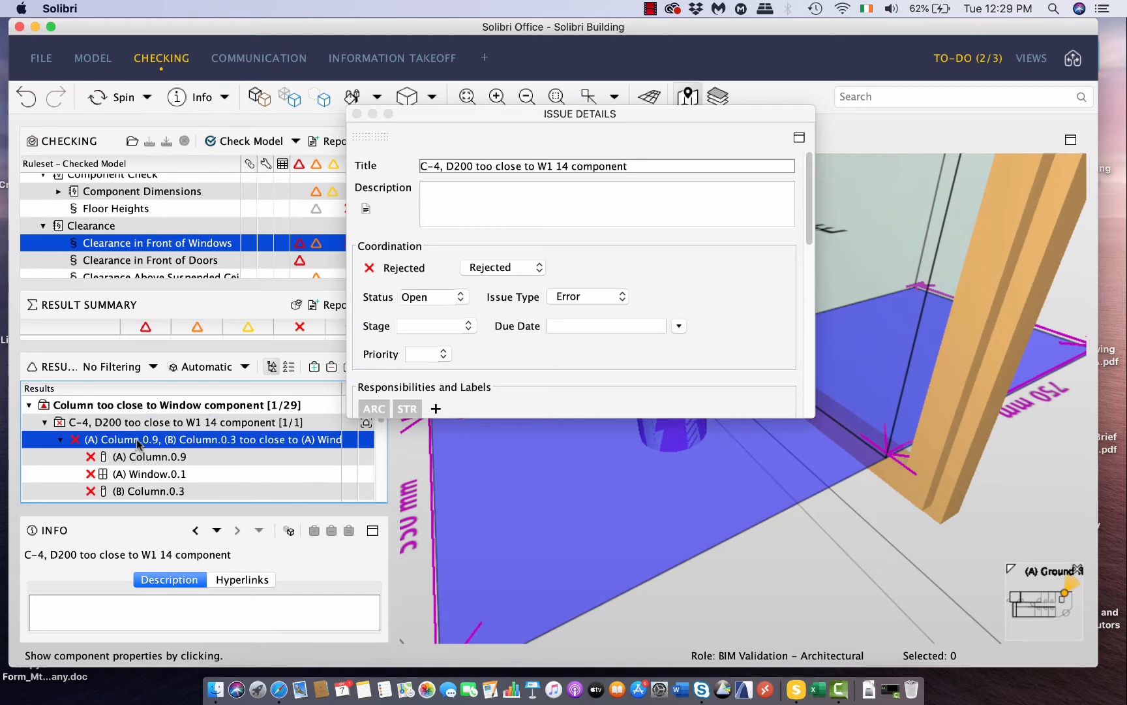
Step: Look through the Column too close to Window component category and return to its first C-4, D200 issue
click(68, 405)
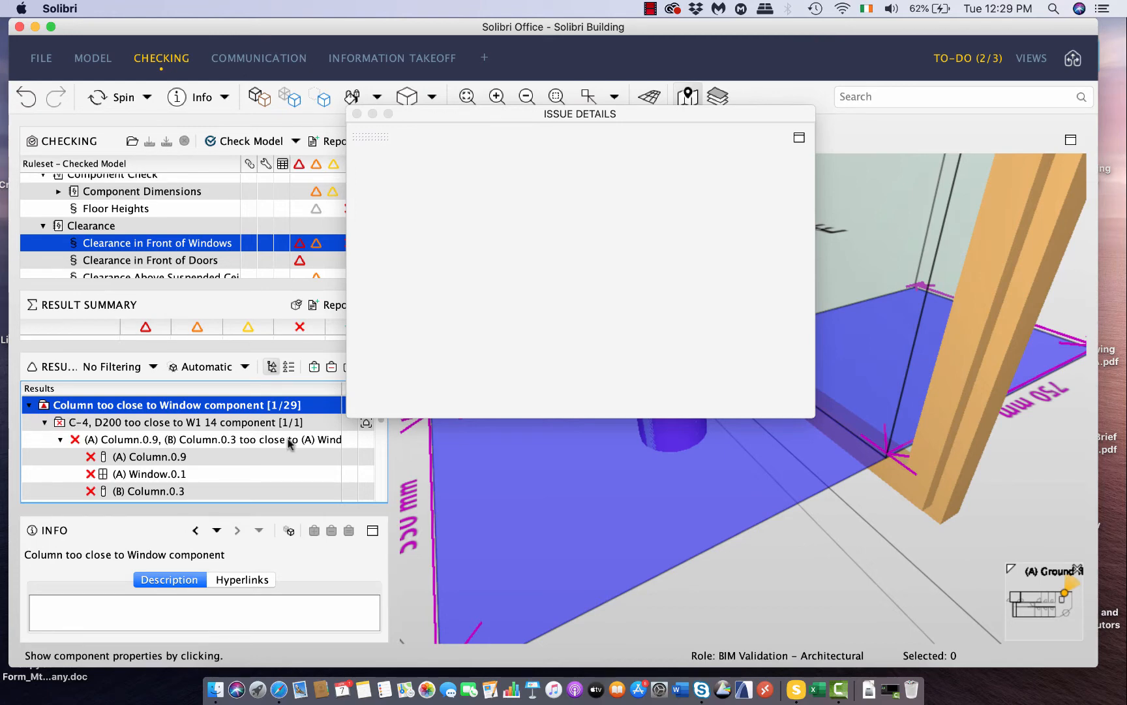
scroll(289, 444, down, 2)
scroll(289, 443, down, 1)
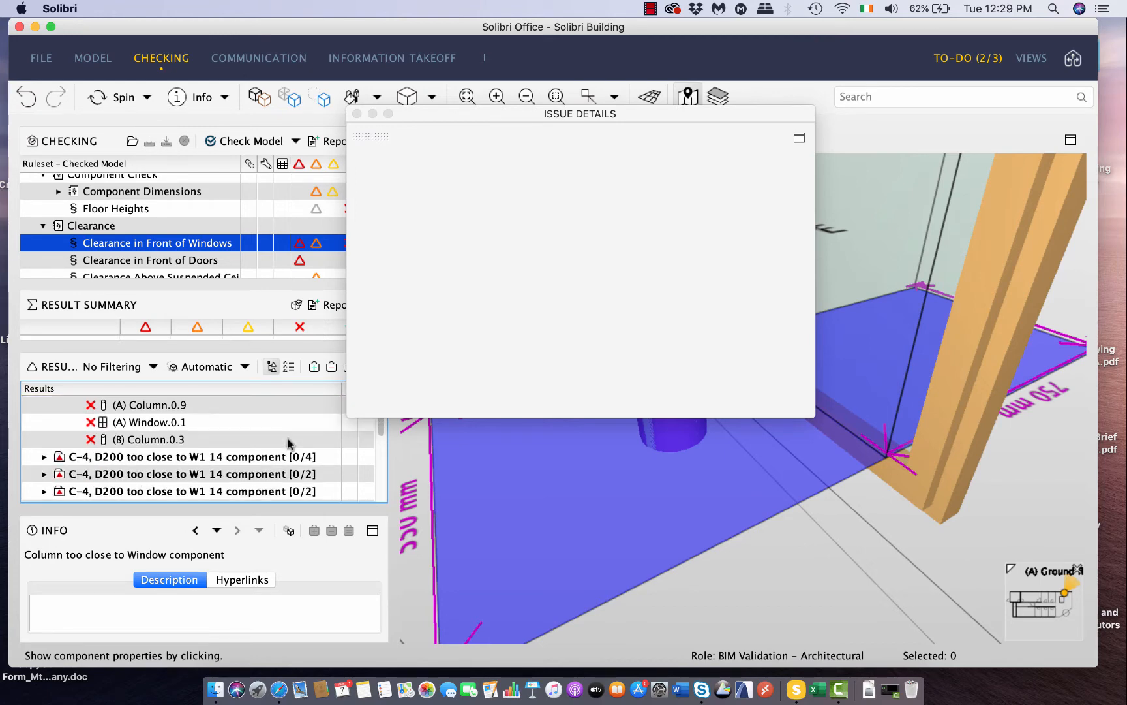
scroll(288, 444, down, 2)
scroll(288, 444, up, 5)
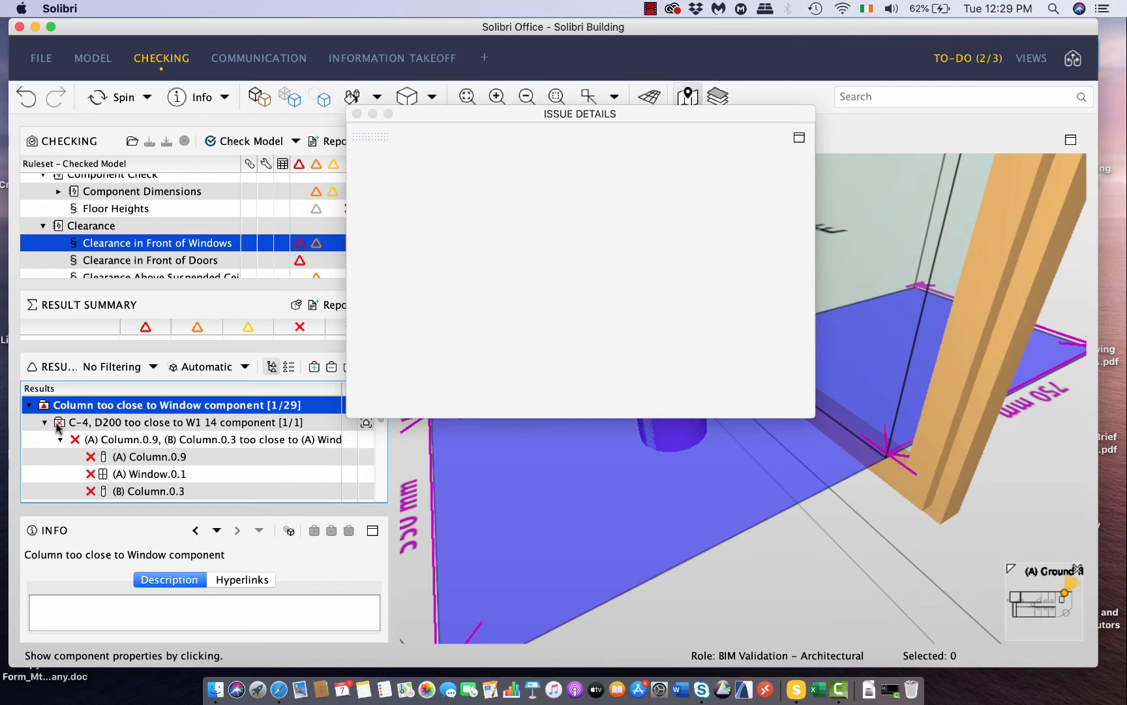
double_click(101, 409)
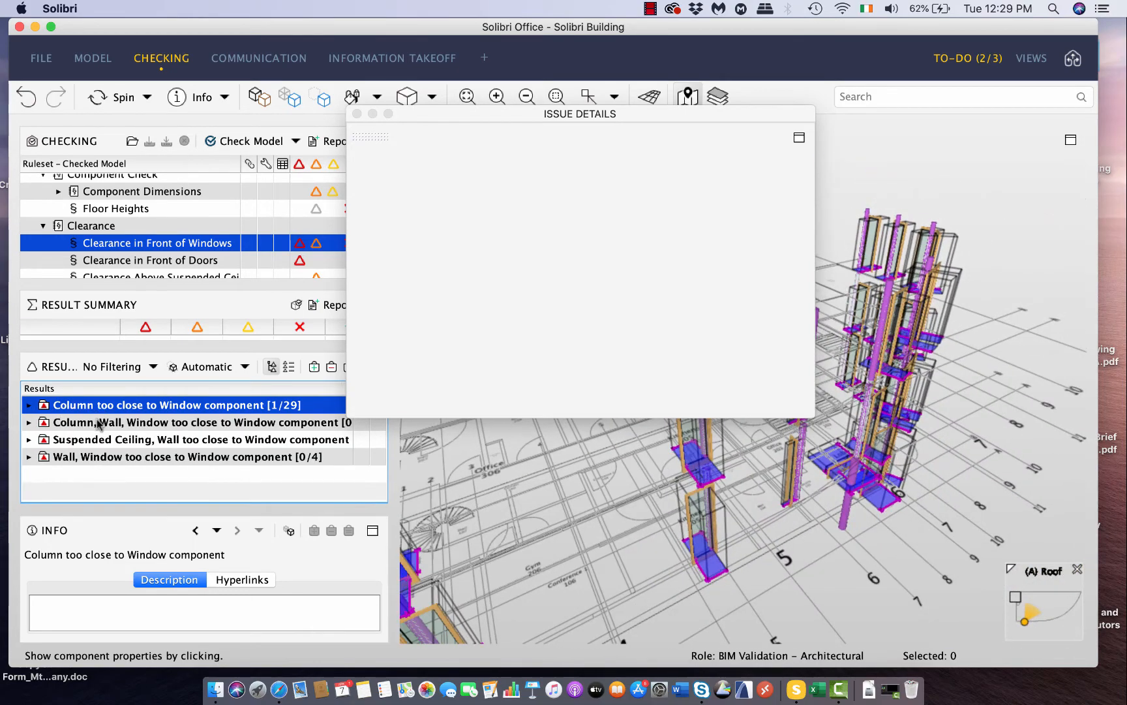
click(29, 405)
click(91, 422)
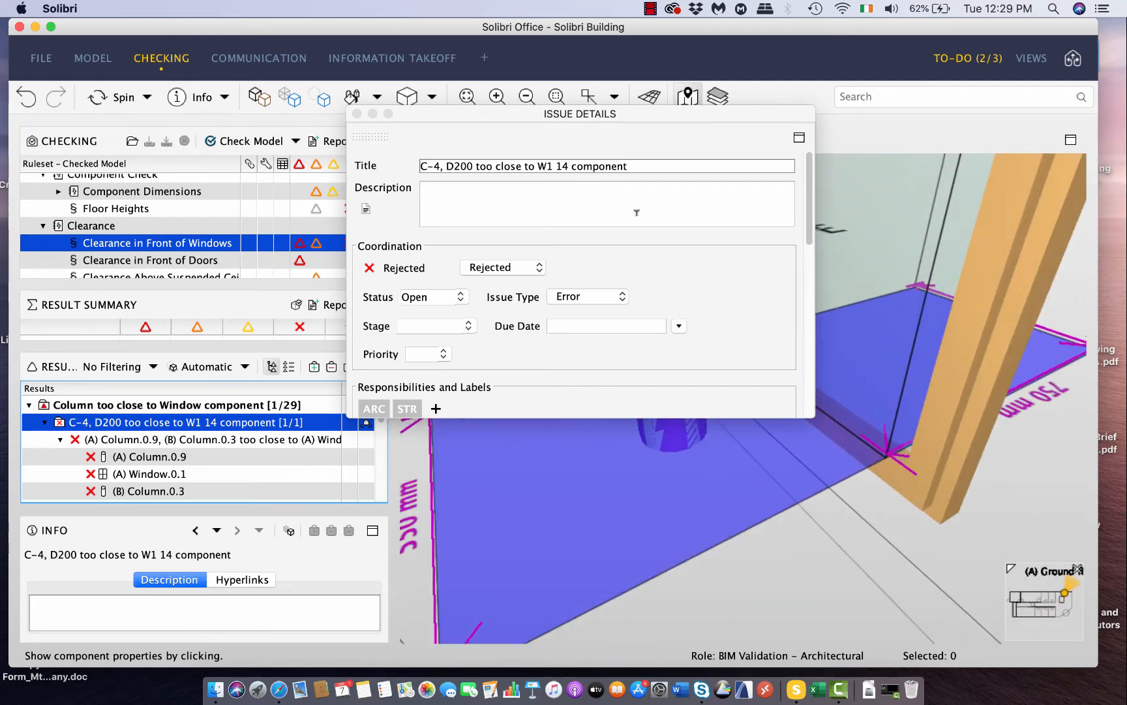
Step: Enter the issue description "Column too close , can glazing be amended"
click(455, 195)
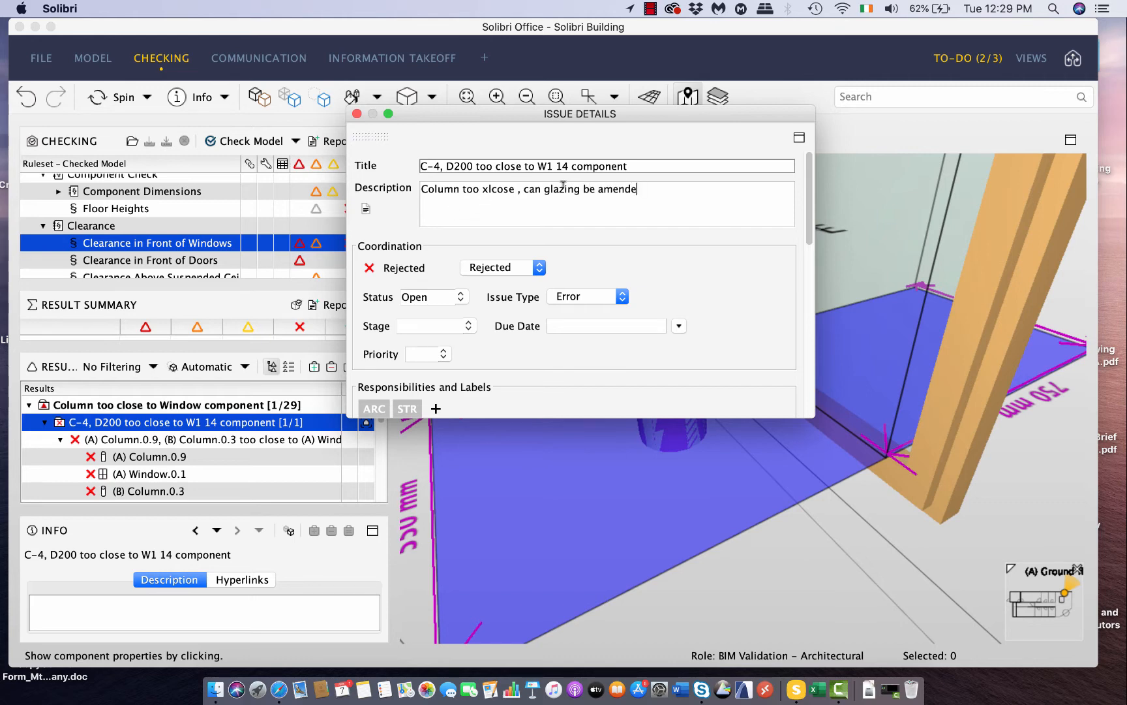
text(d)
key(BackSpace)
key(BackSpace)
key(BackSpace)
key(BackSpace)
key(BackSpace)
key(BackSpace)
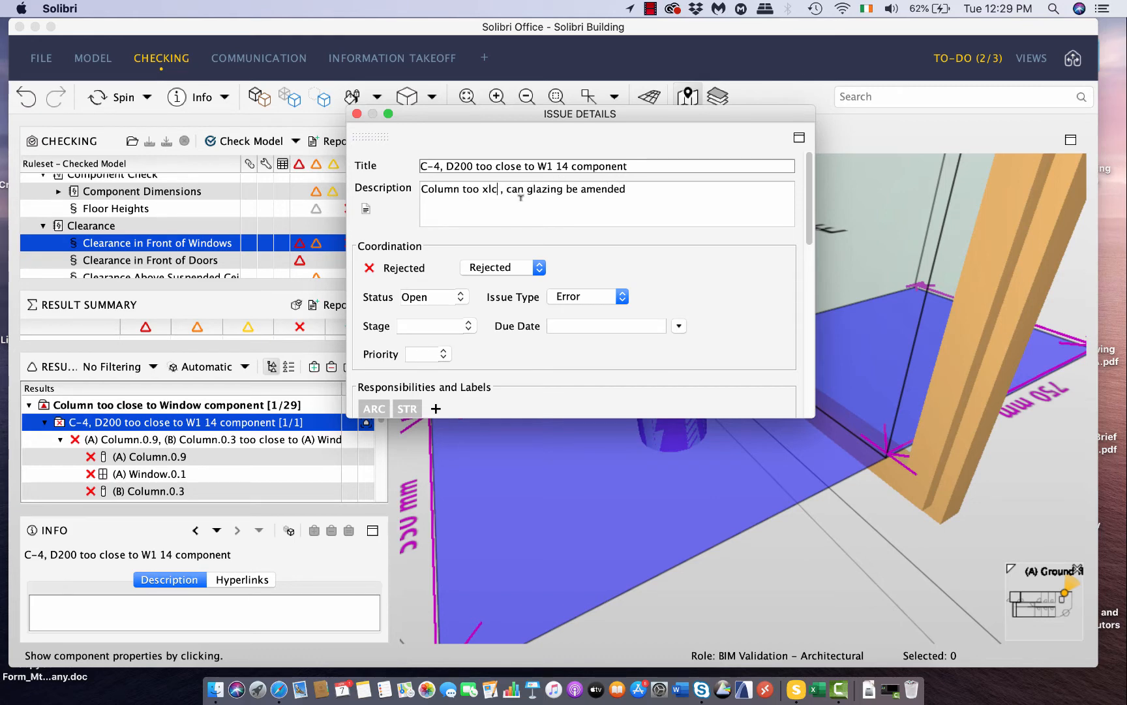
text(close)
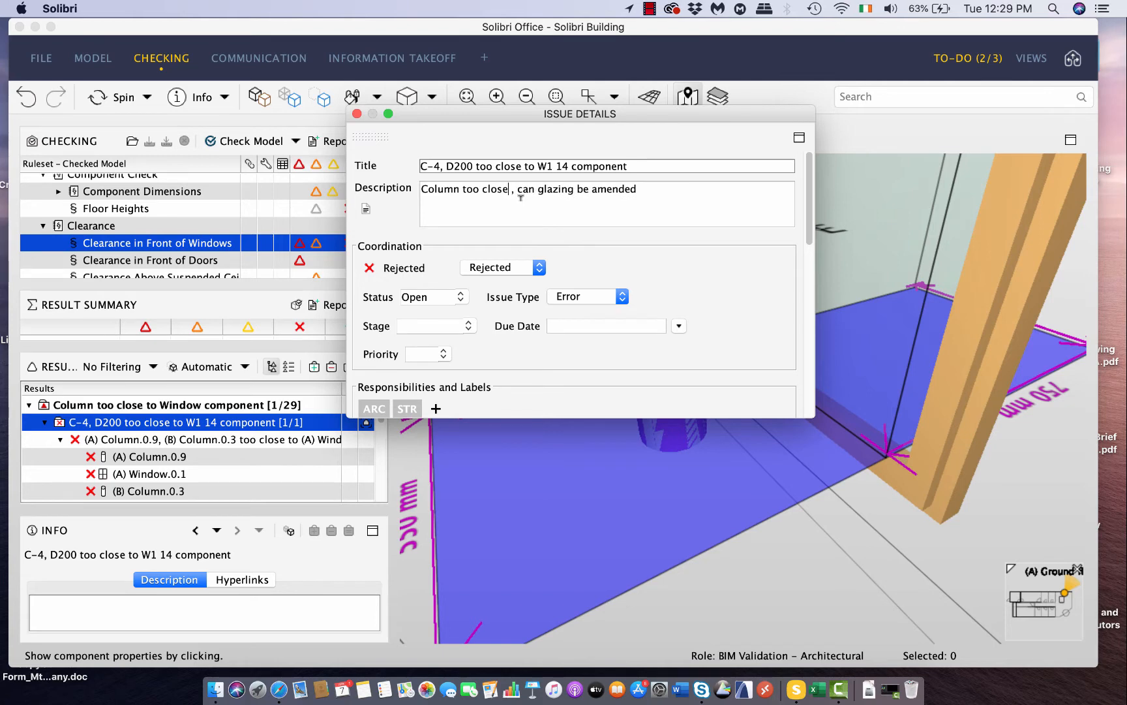
Step: Add MECH to the issue's responsibilities
scroll(671, 326, down, 4)
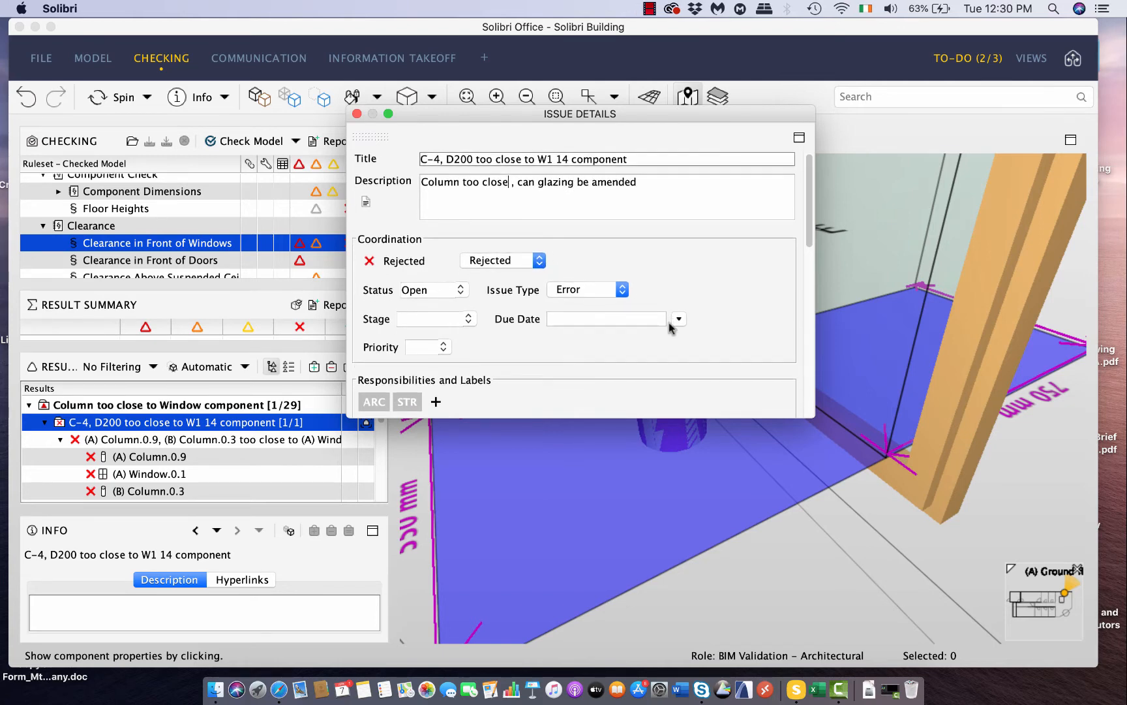
scroll(670, 327, down, 1)
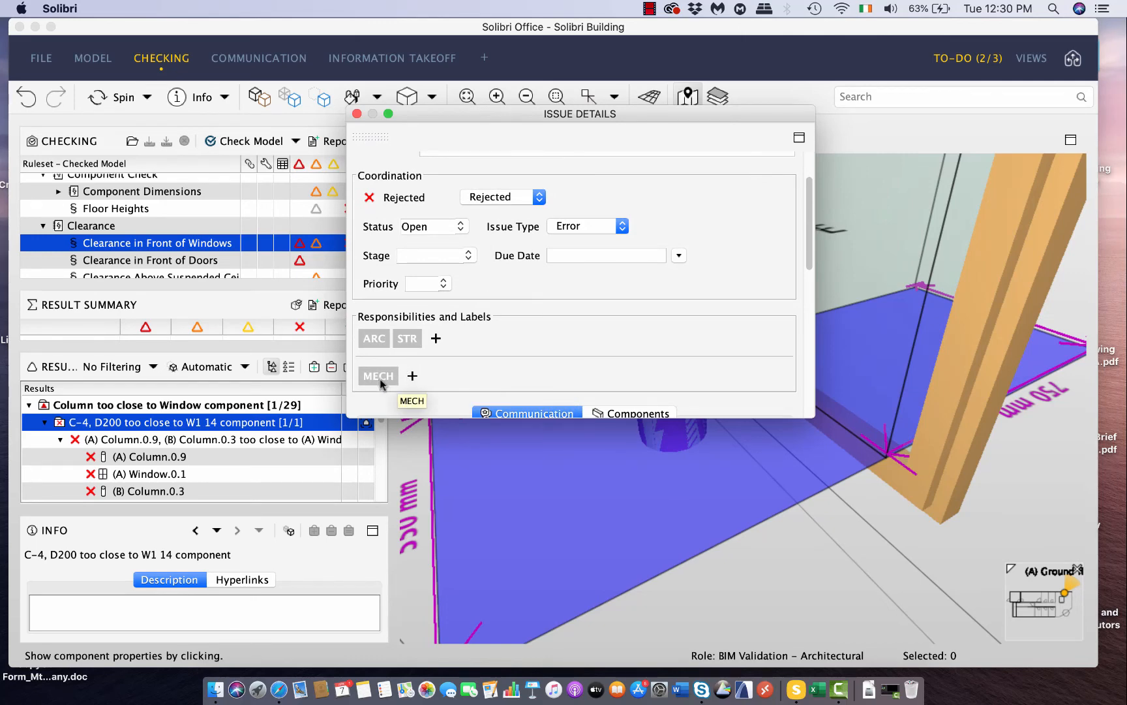
click(412, 377)
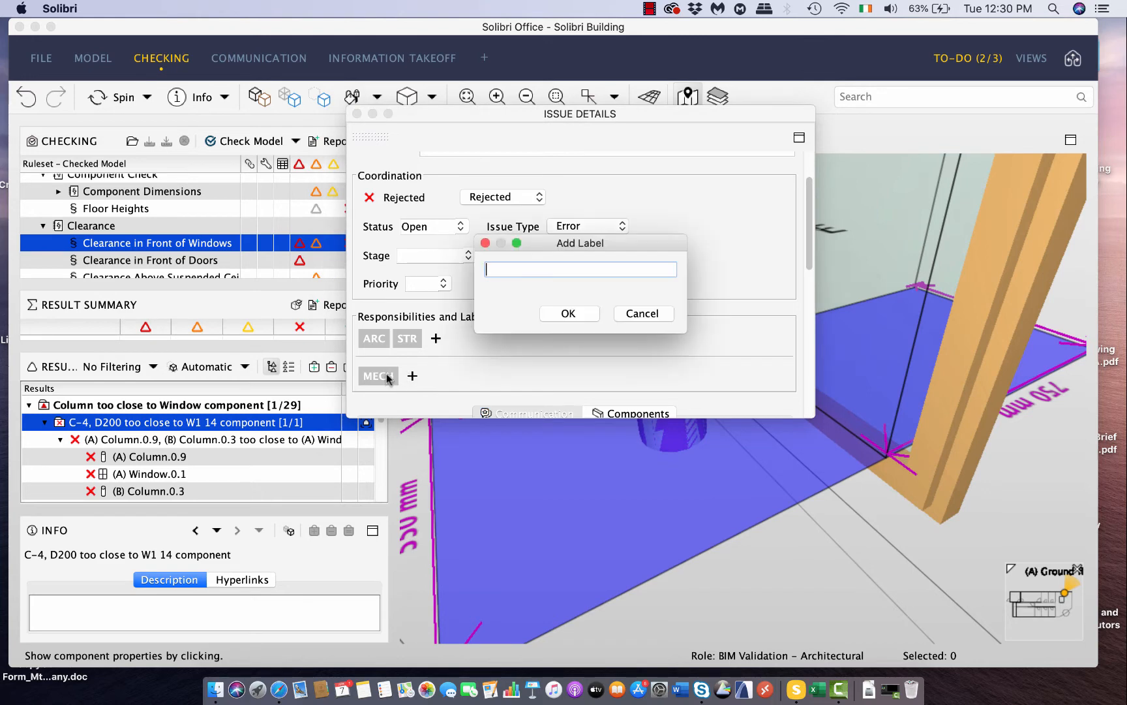
click(642, 315)
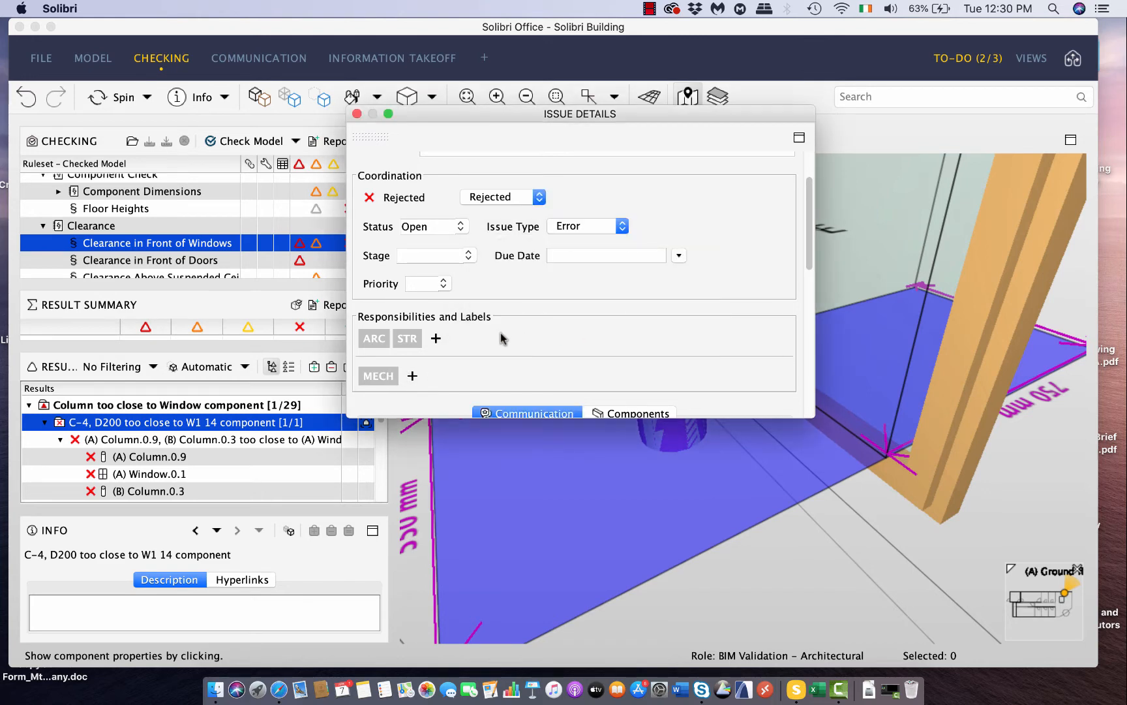
click(436, 338)
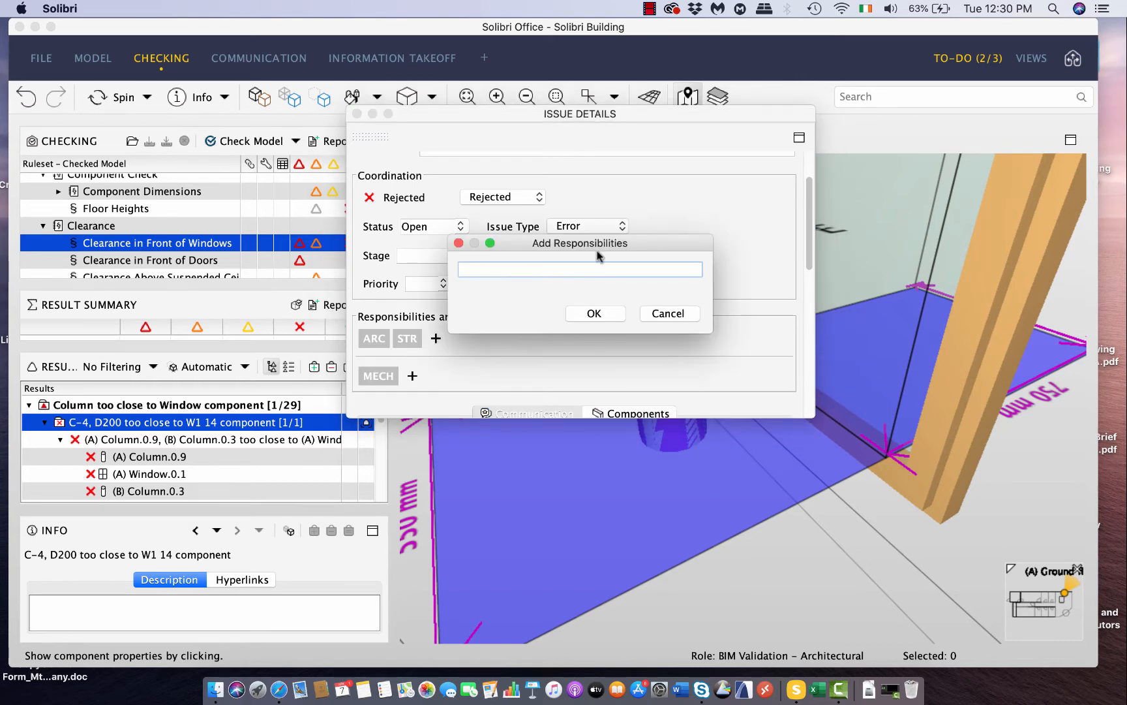
text(MECH)
click(597, 315)
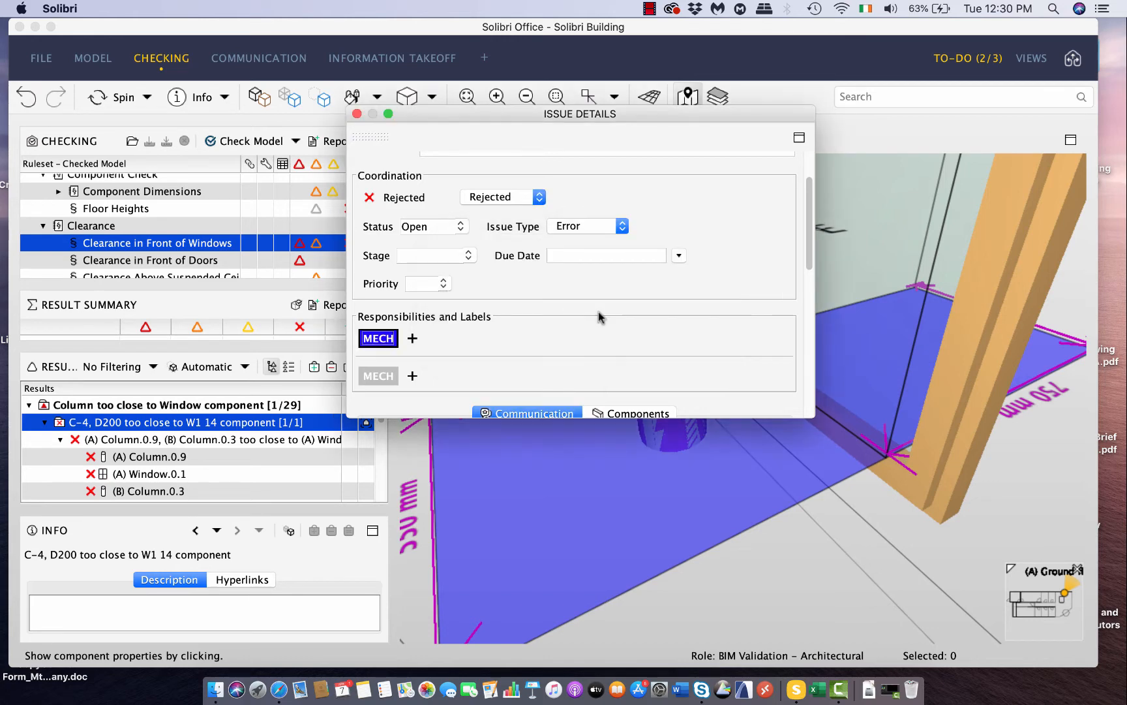
Step: Add Arch to the issue's responsibilities and remove MECH from them
click(413, 339)
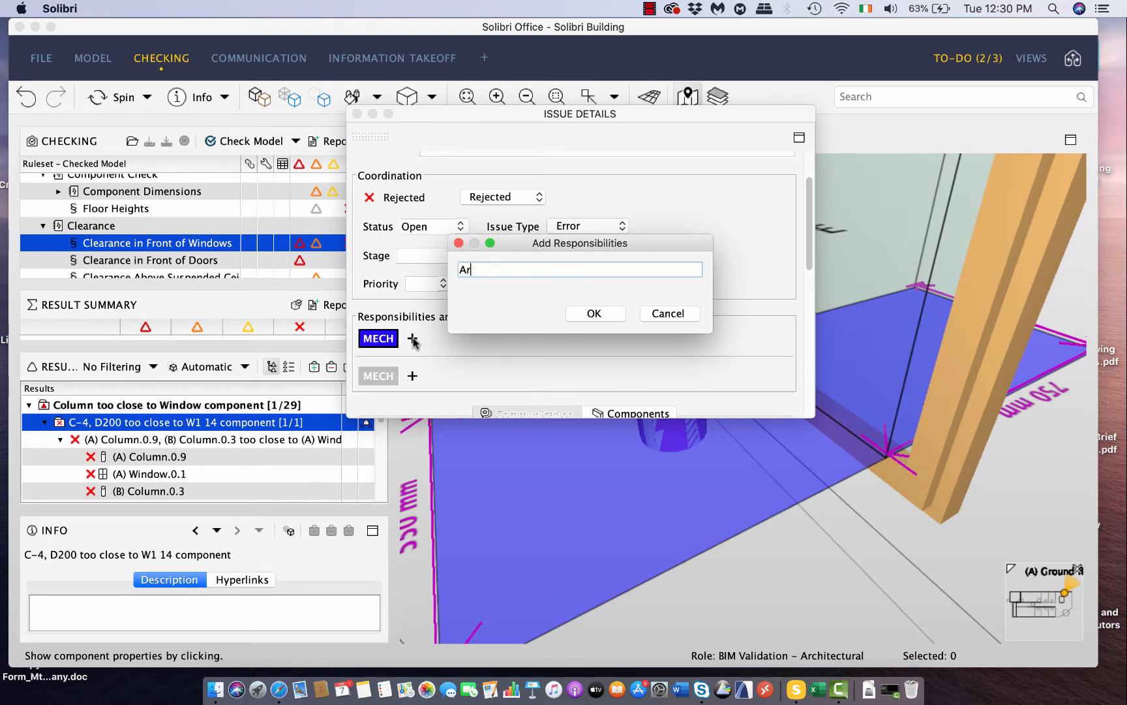
click(595, 314)
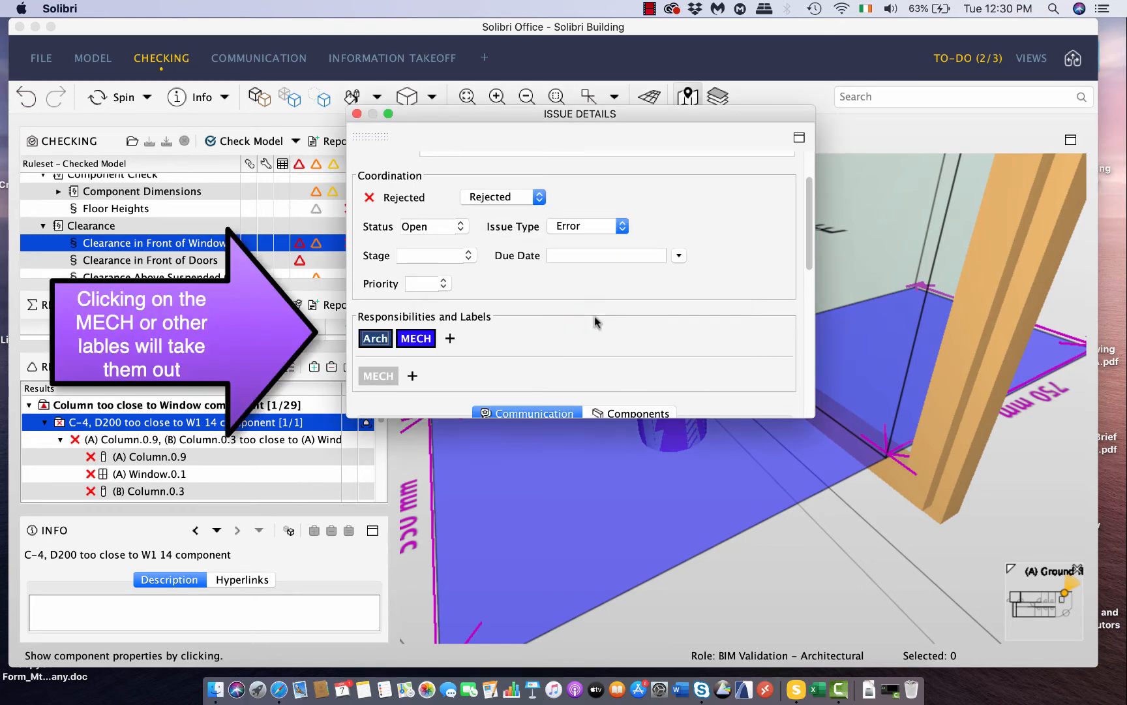
click(425, 340)
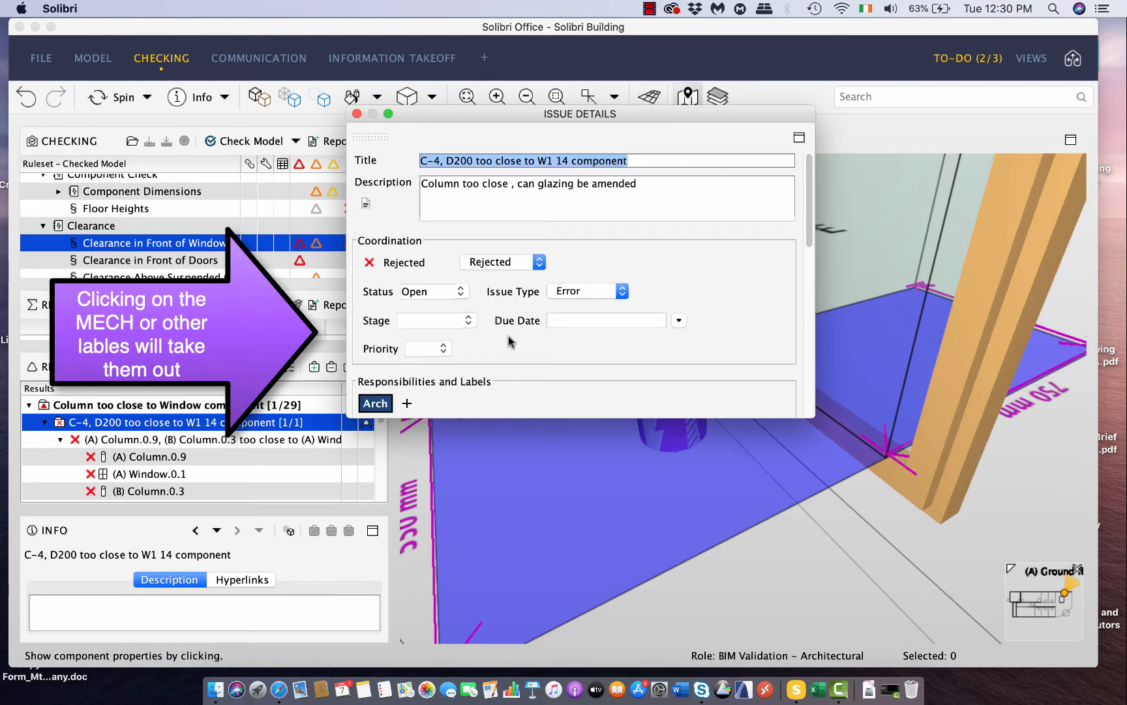
Step: Zoom out to show the full column and window, and add this view as a second snapshot to the C-4, D200 issue
scroll(660, 340, down, 2)
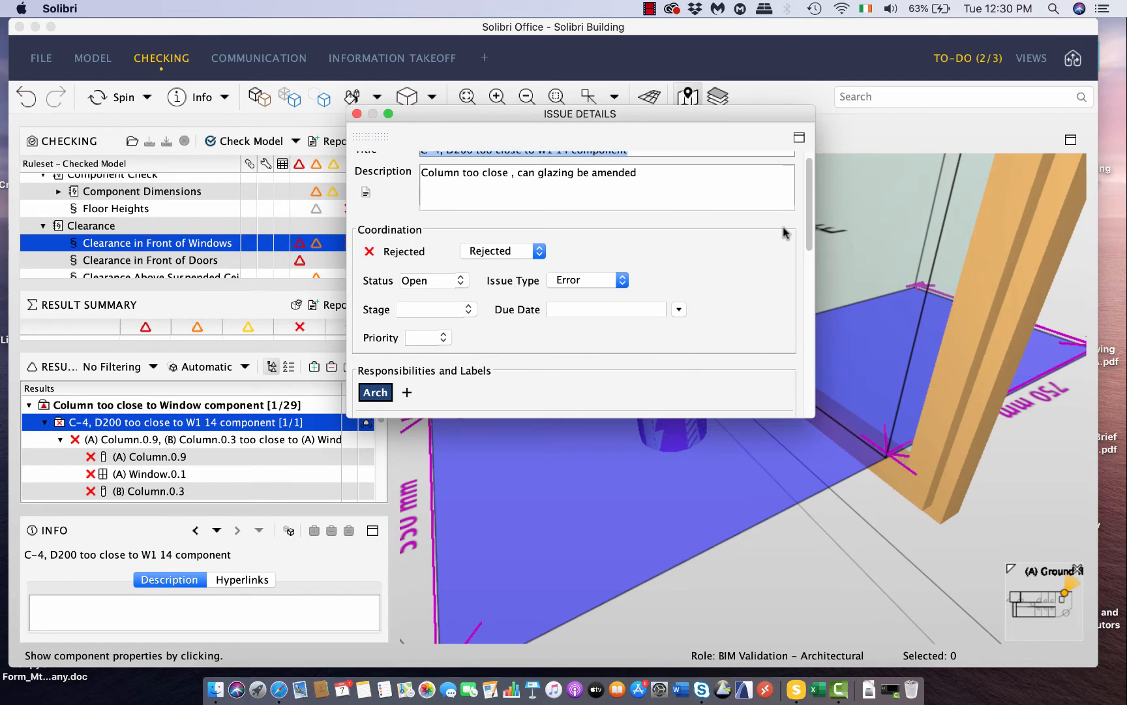
drag(809, 226, 820, 318)
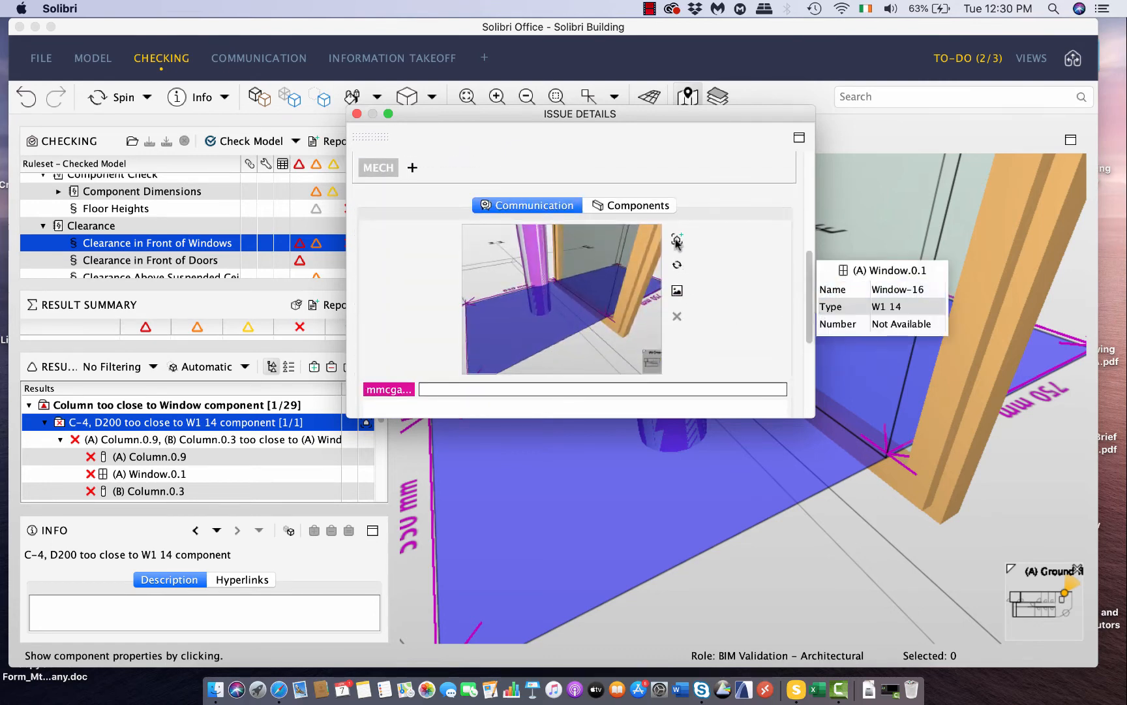
mouse_move(850, 534)
mouse_down()
mouse_move(906, 518)
mouse_move(866, 538)
mouse_up()
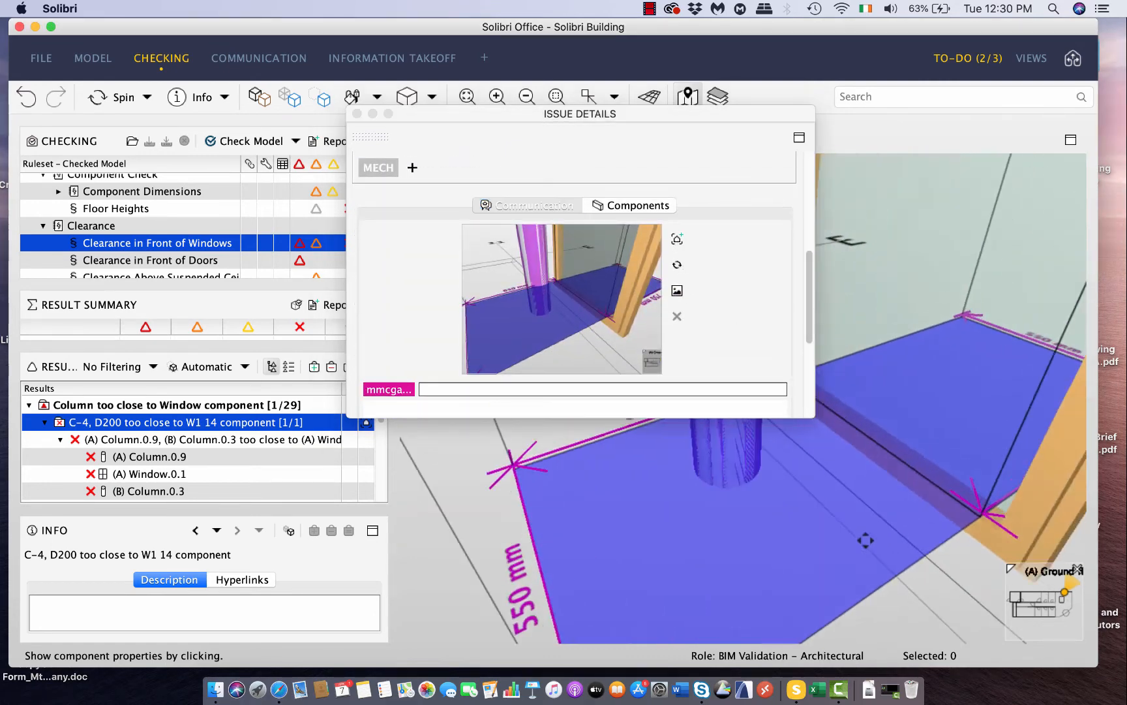
scroll(919, 471, down, 6)
scroll(942, 482, down, 8)
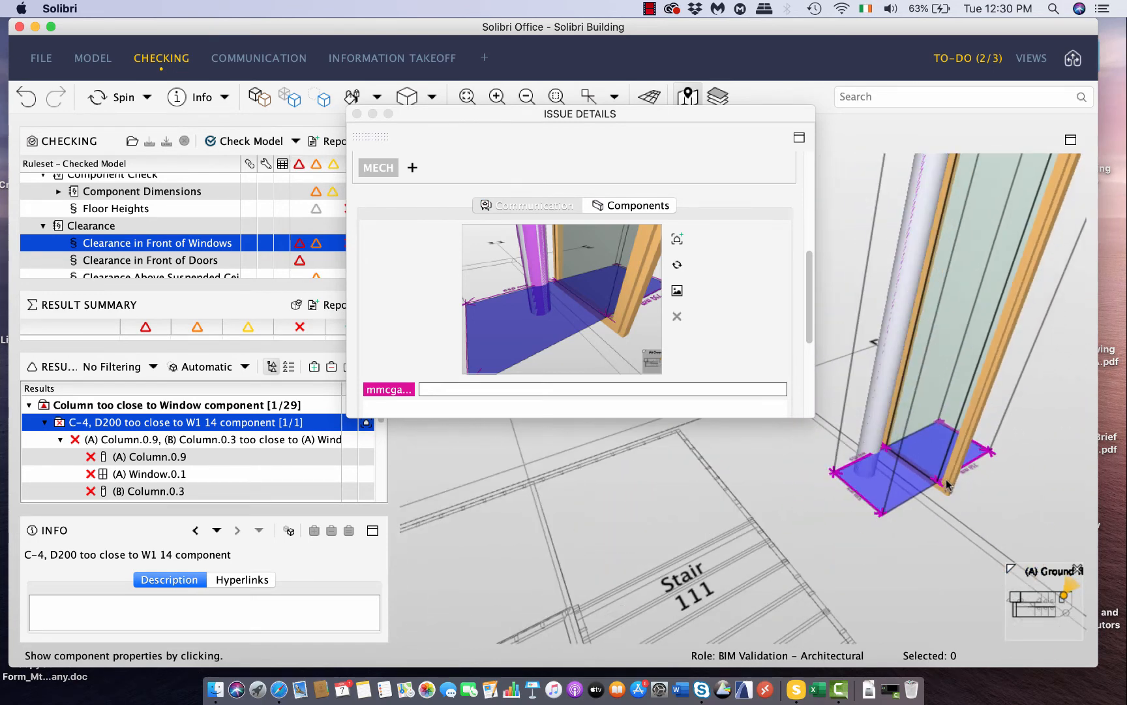
drag(964, 517, 1023, 484)
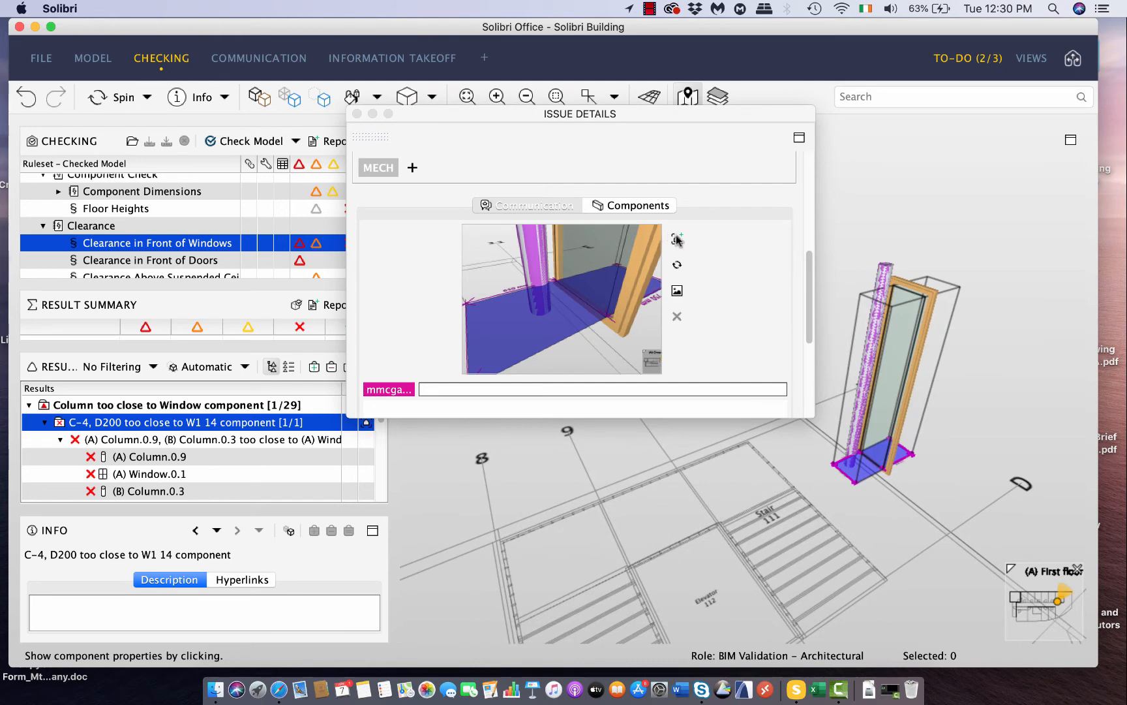
click(677, 240)
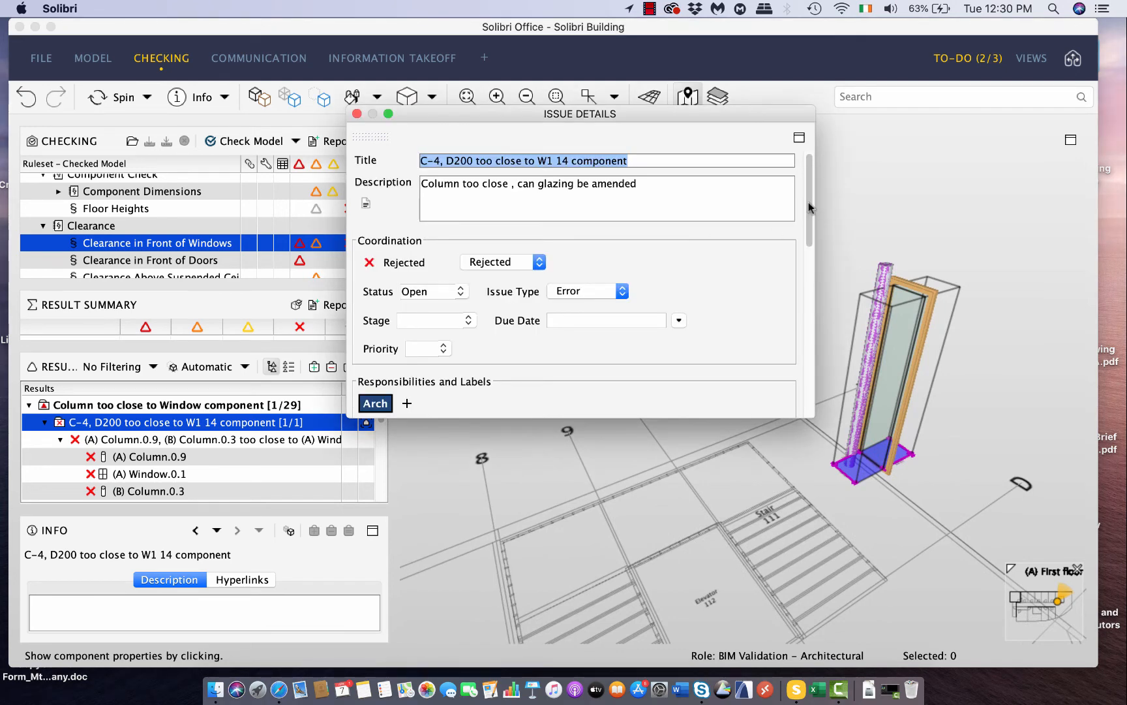
drag(808, 202, 806, 314)
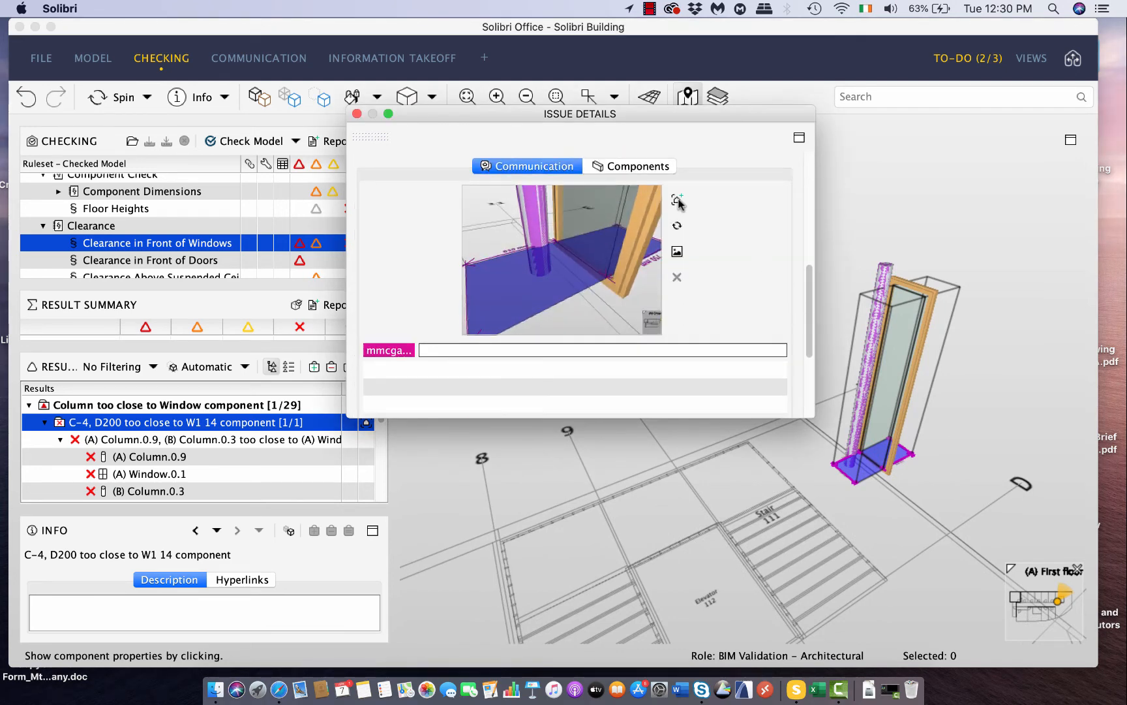
click(676, 200)
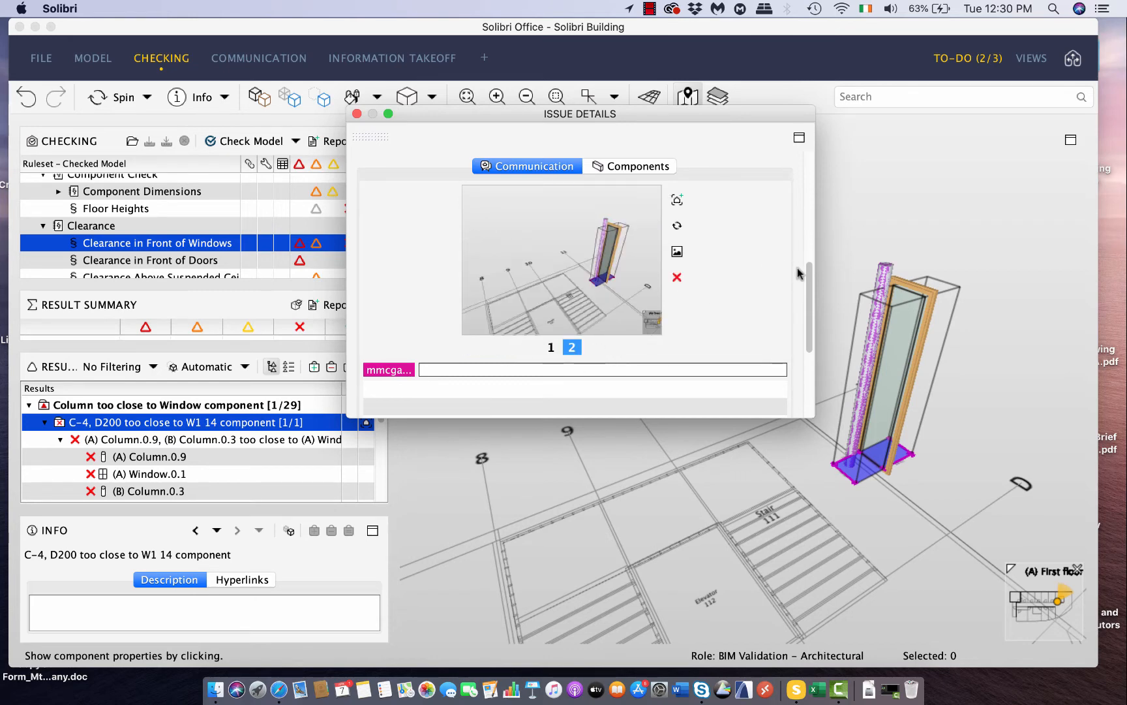
Step: Attach the Highlighted issue.jpg image from the Desktop to the C-4, D200 issue and close the issue details
scroll(808, 270, up, 3)
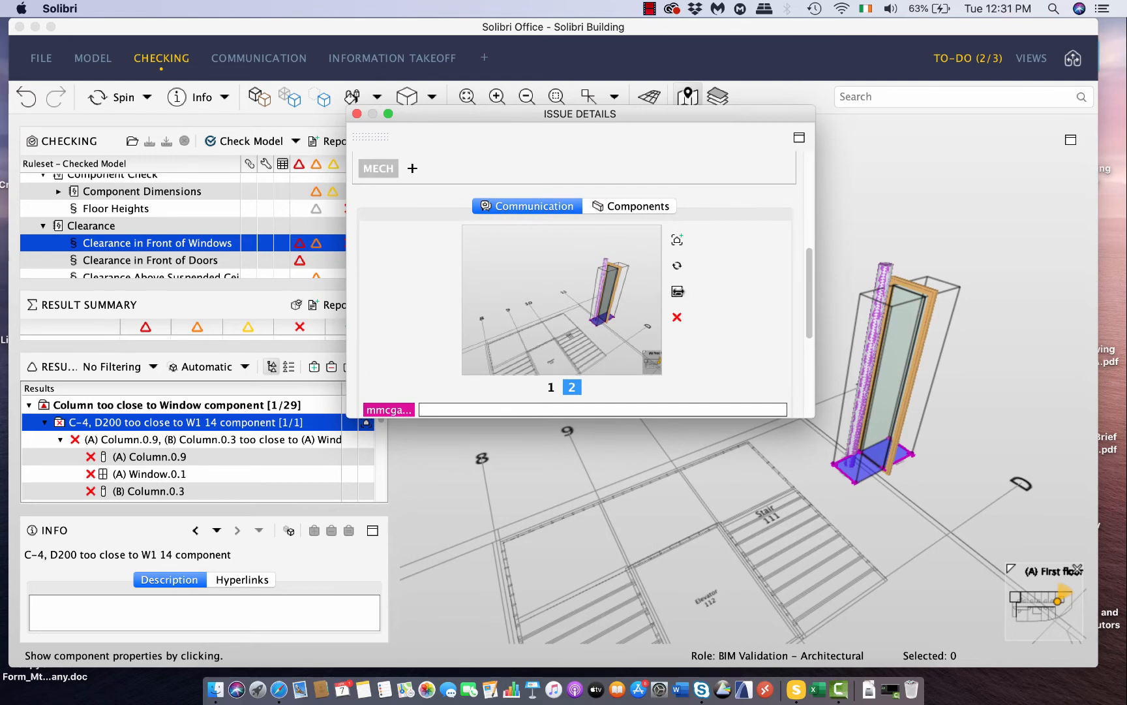
click(677, 291)
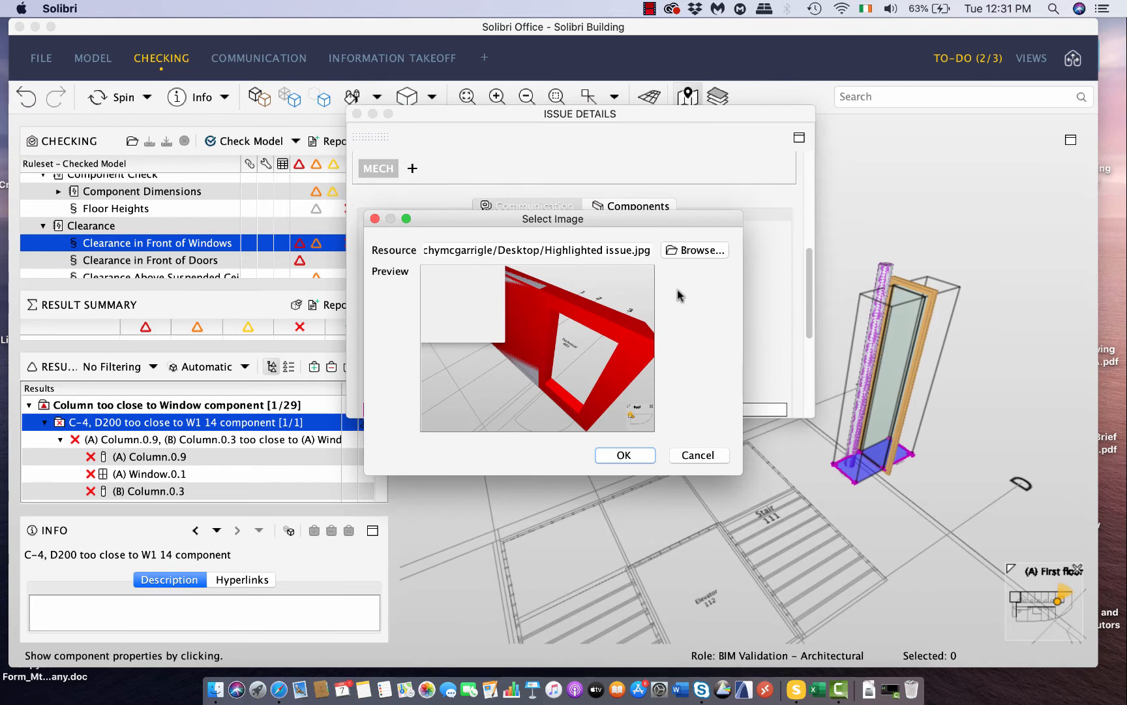
click(700, 250)
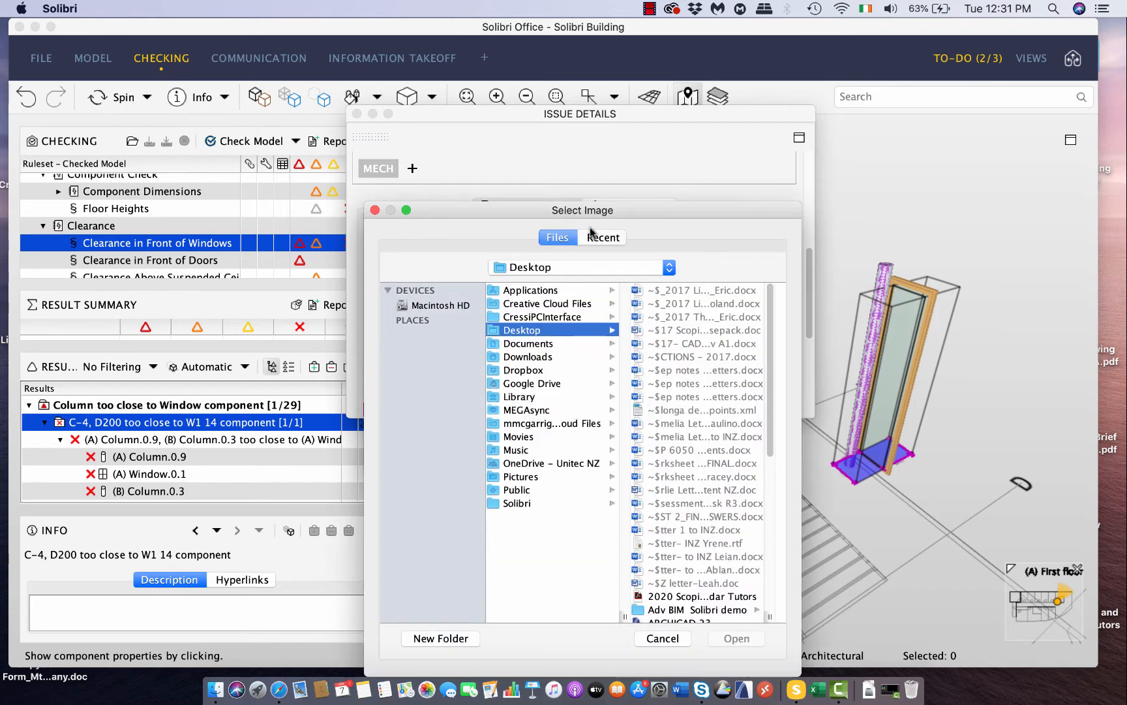
click(559, 267)
click(558, 267)
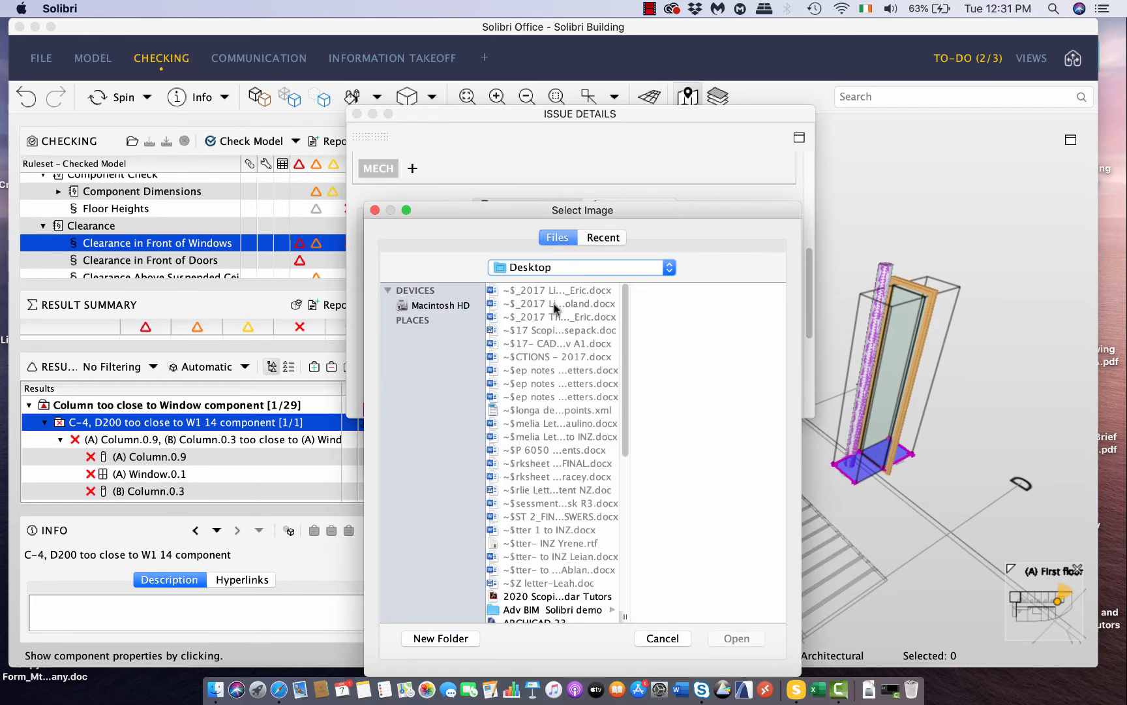
drag(625, 419, 636, 572)
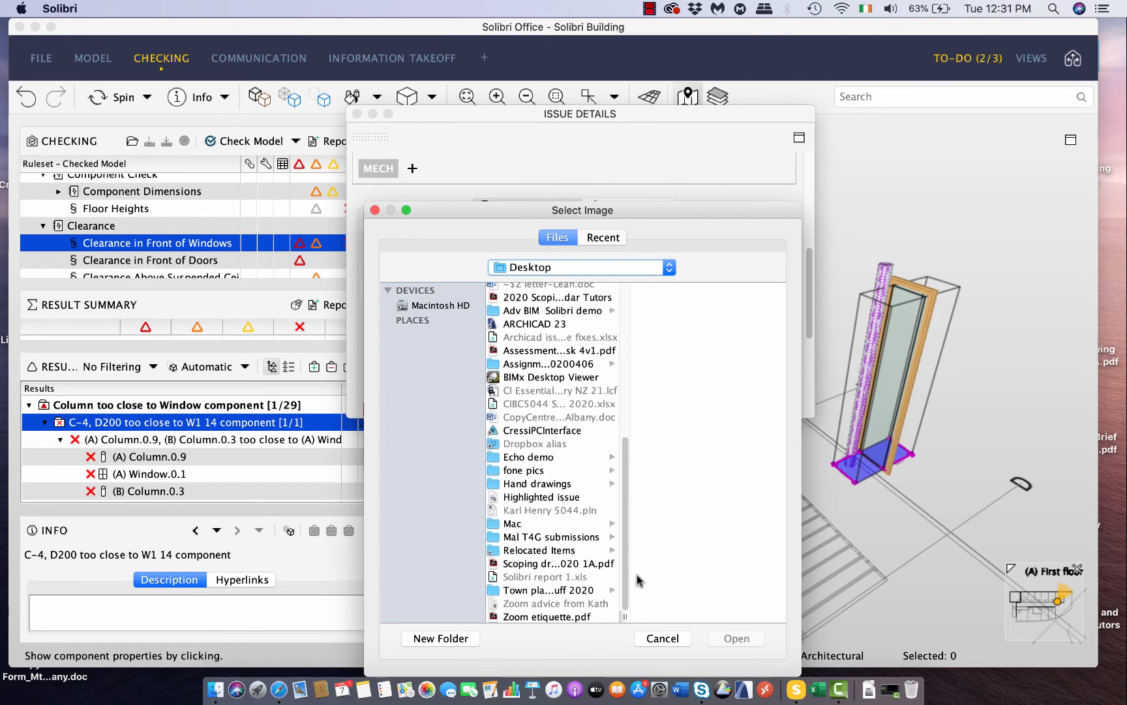
click(540, 498)
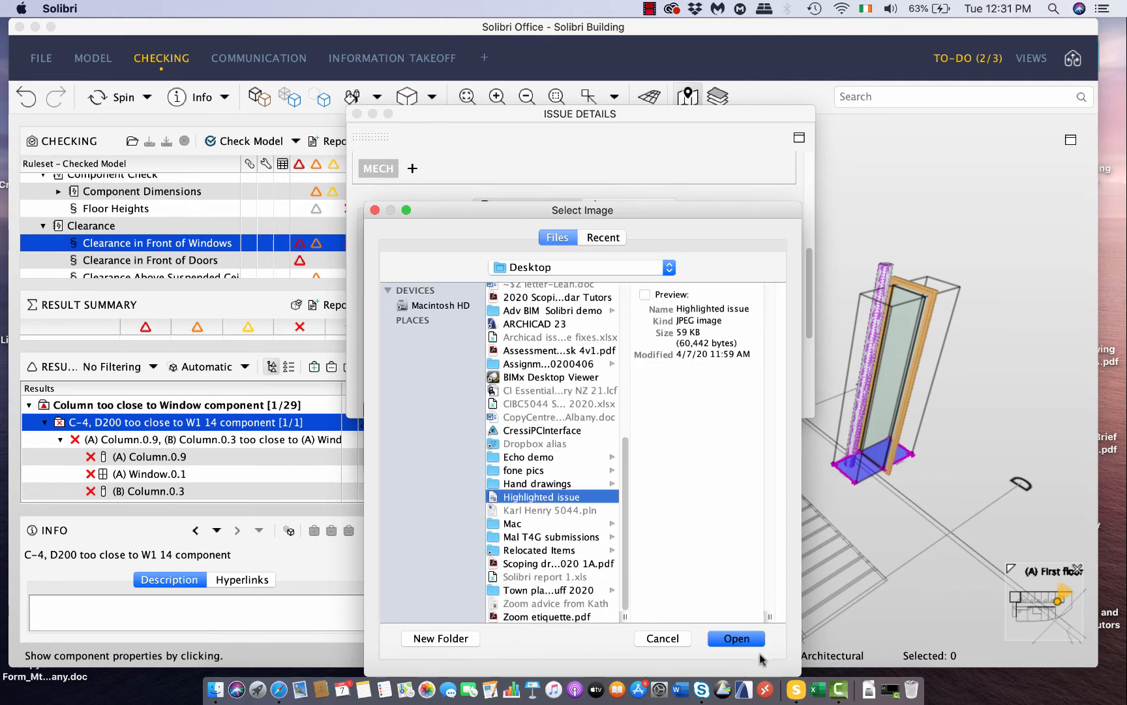
click(672, 646)
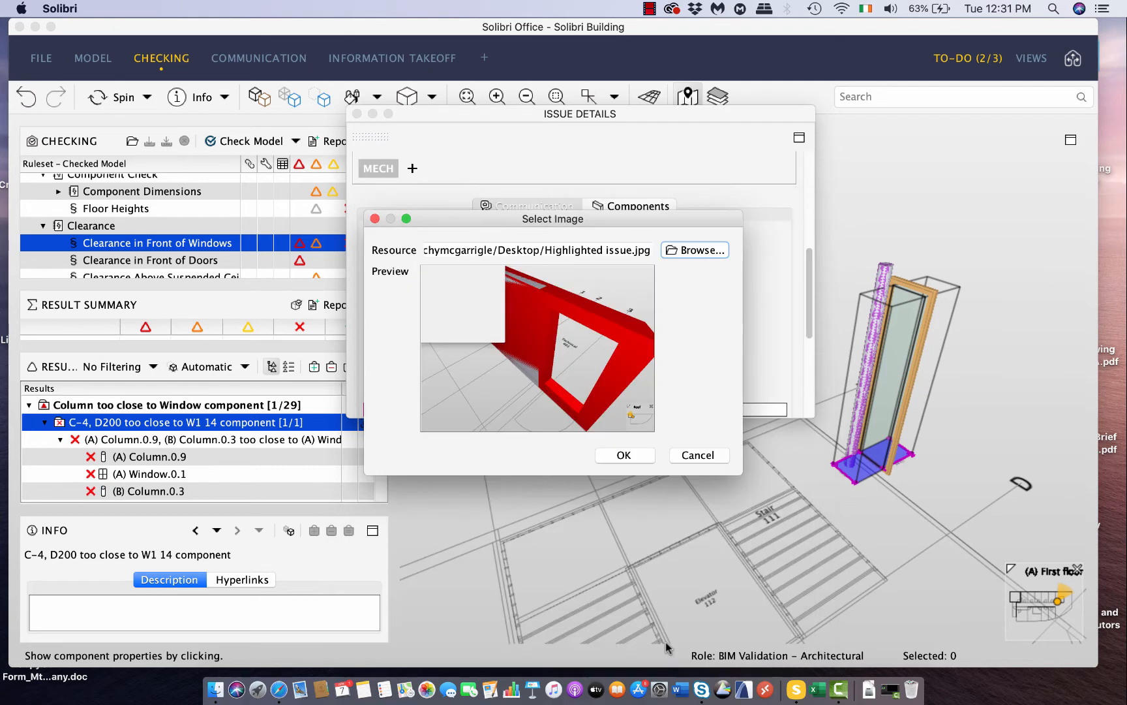
click(626, 455)
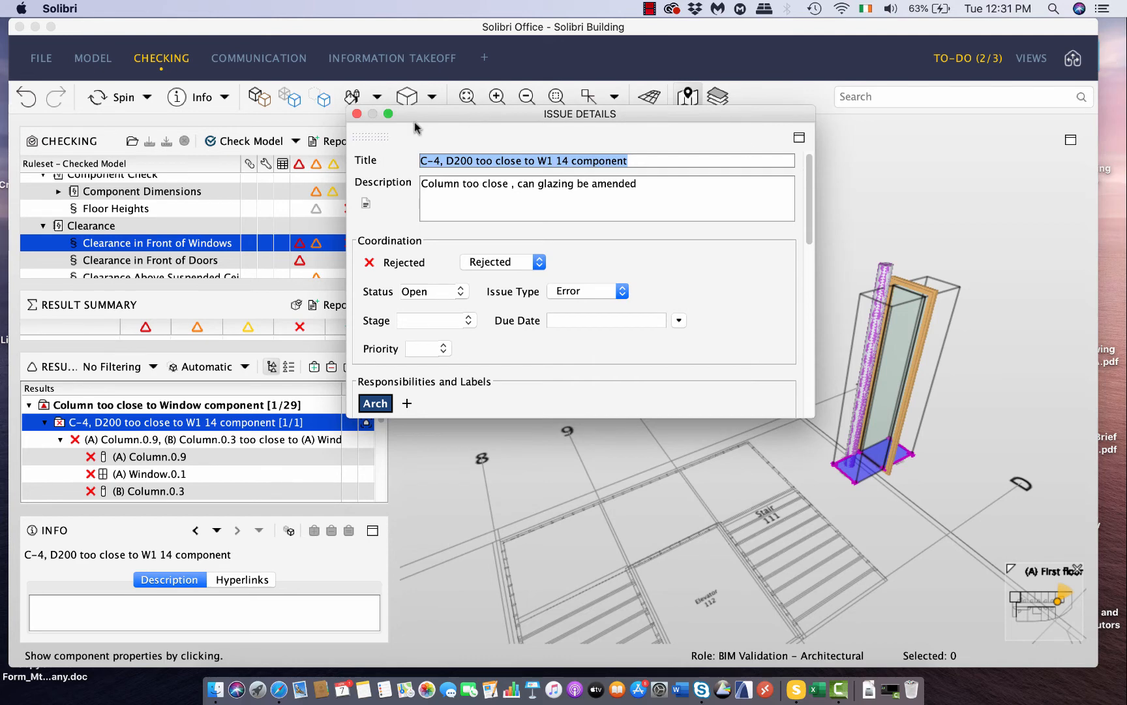
click(357, 113)
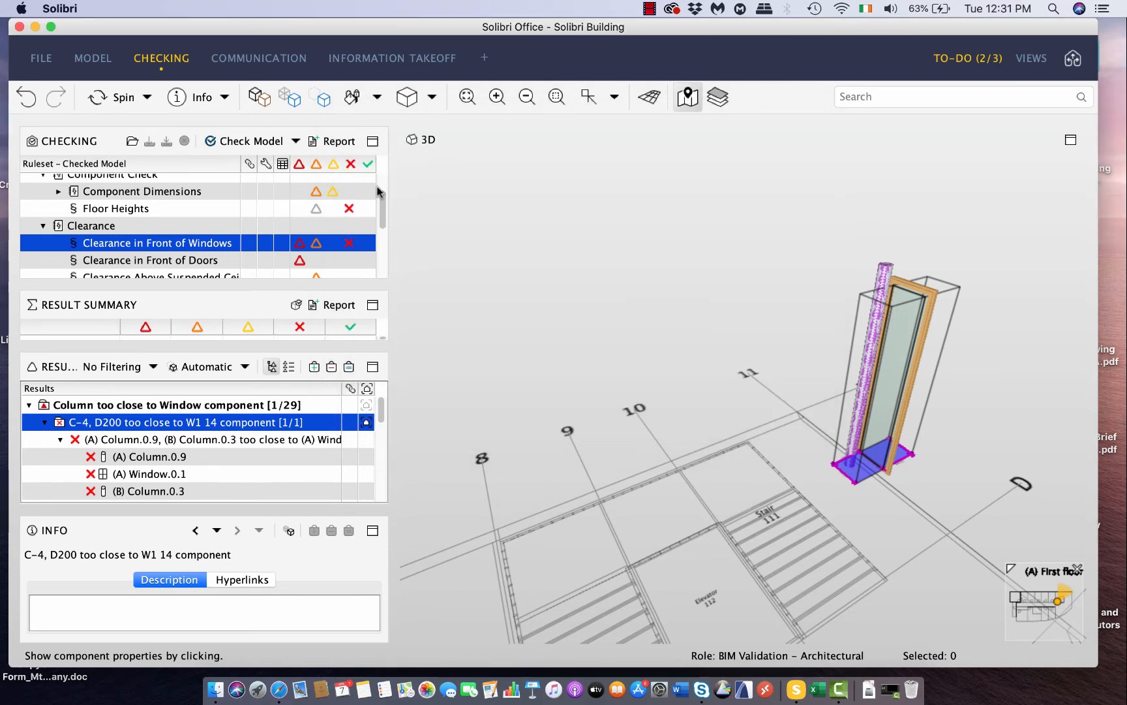
Step: Check the result of The Model Should Have Spaces rule under General Space Check, down to the Ventilation Model
drag(383, 210, 385, 244)
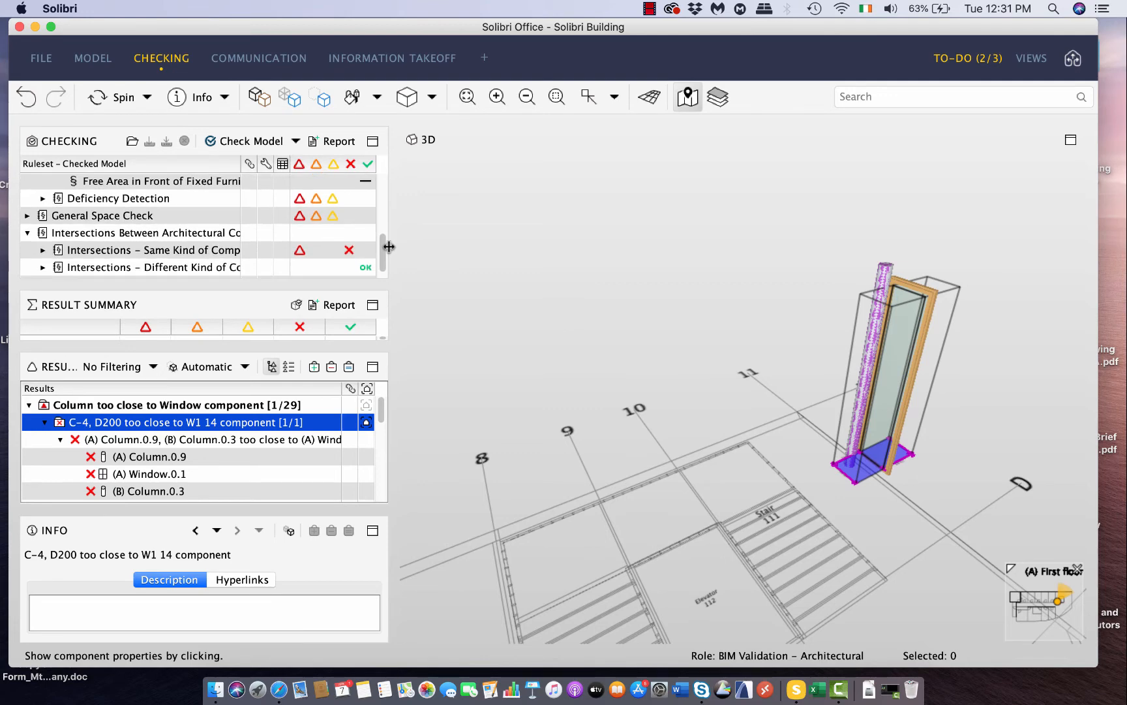
click(27, 215)
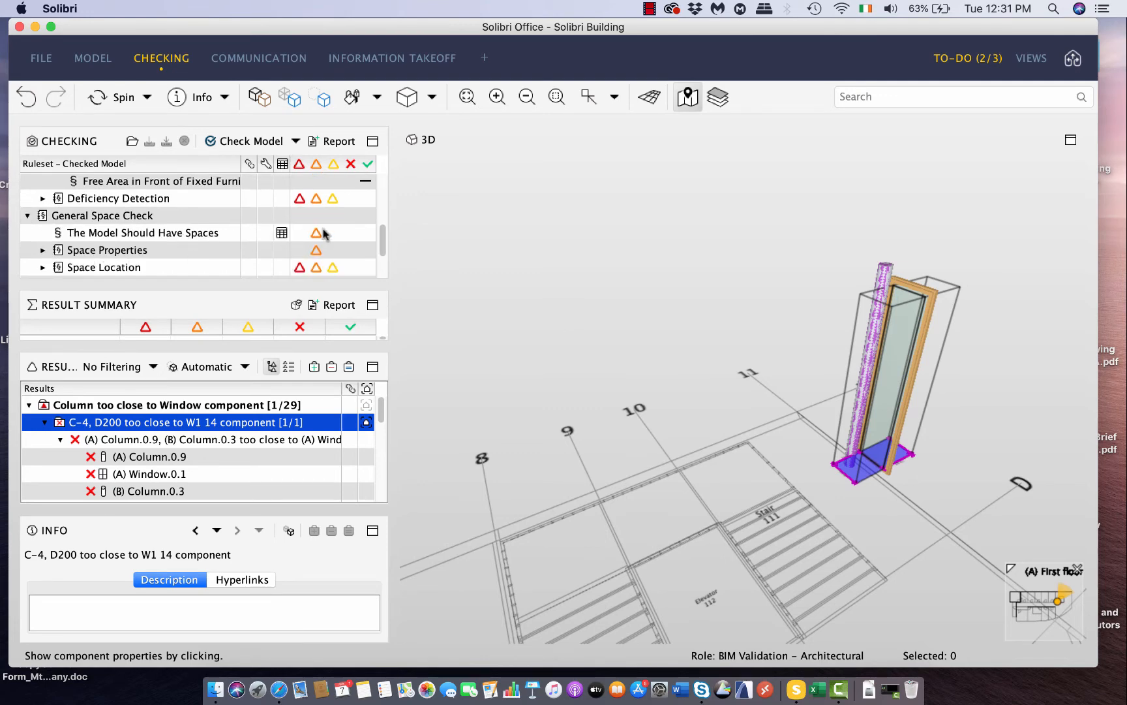
drag(382, 233, 382, 241)
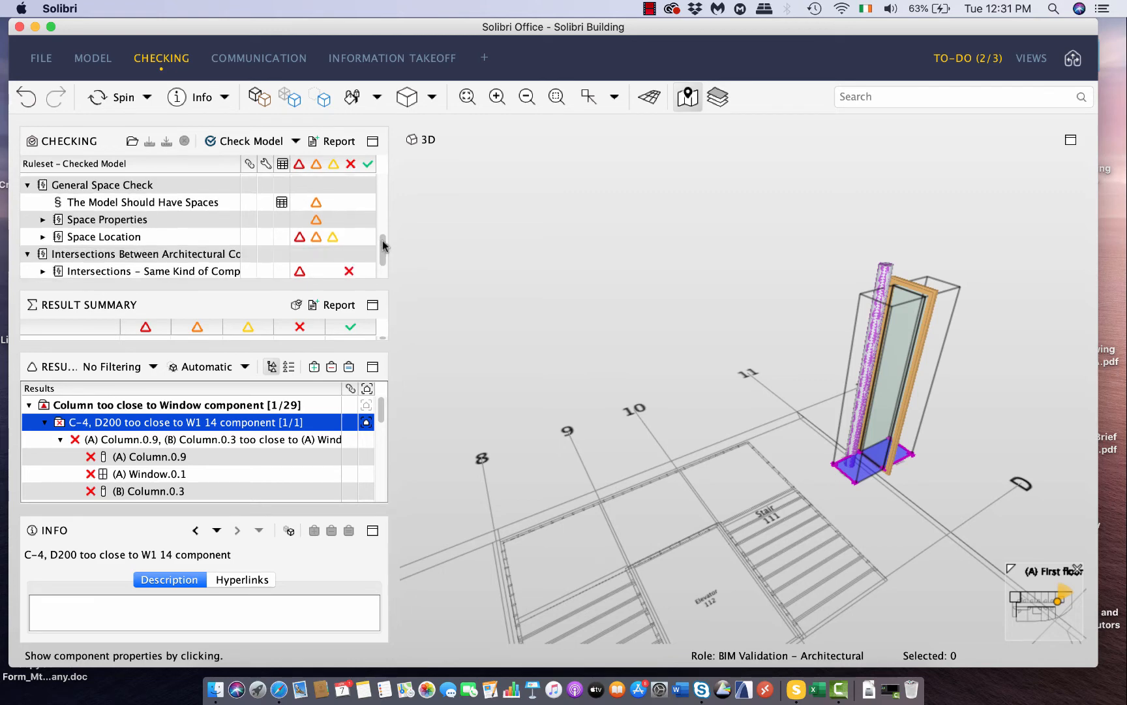
click(131, 204)
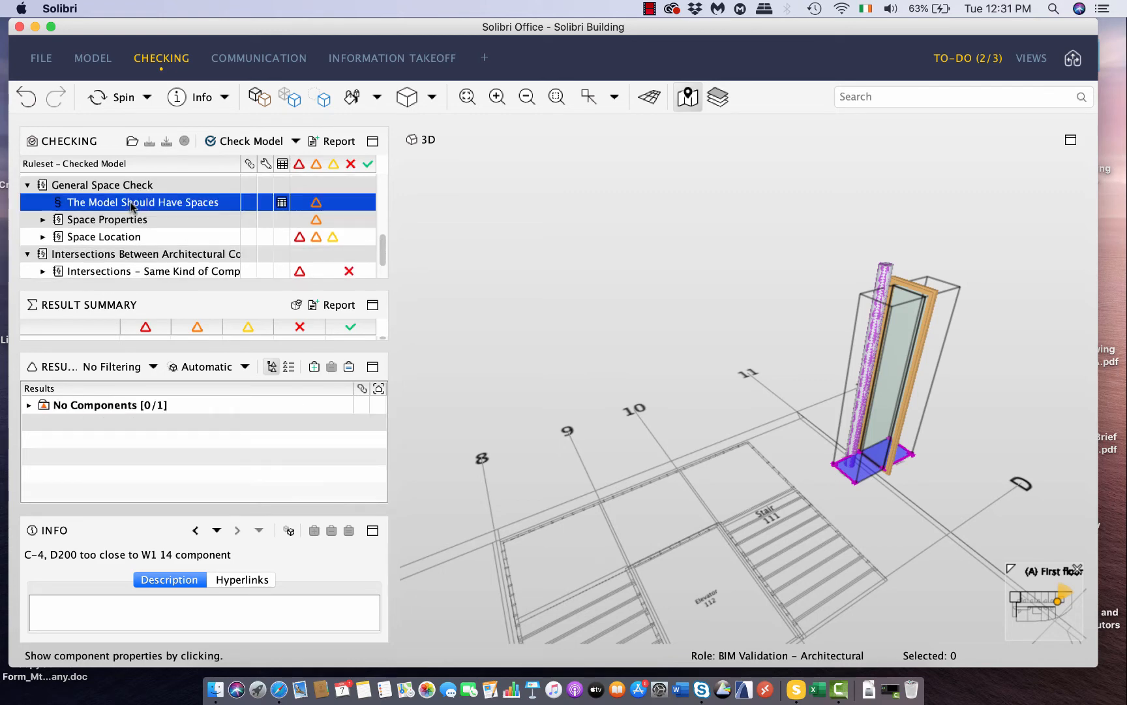
click(30, 405)
click(88, 422)
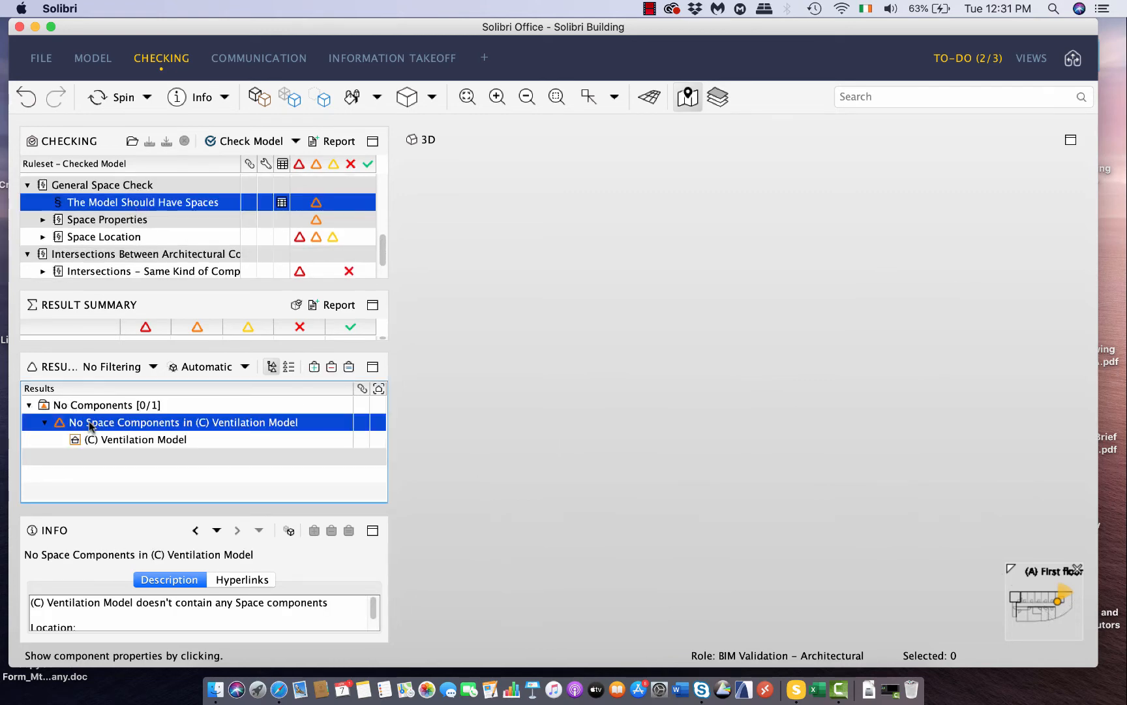
click(142, 439)
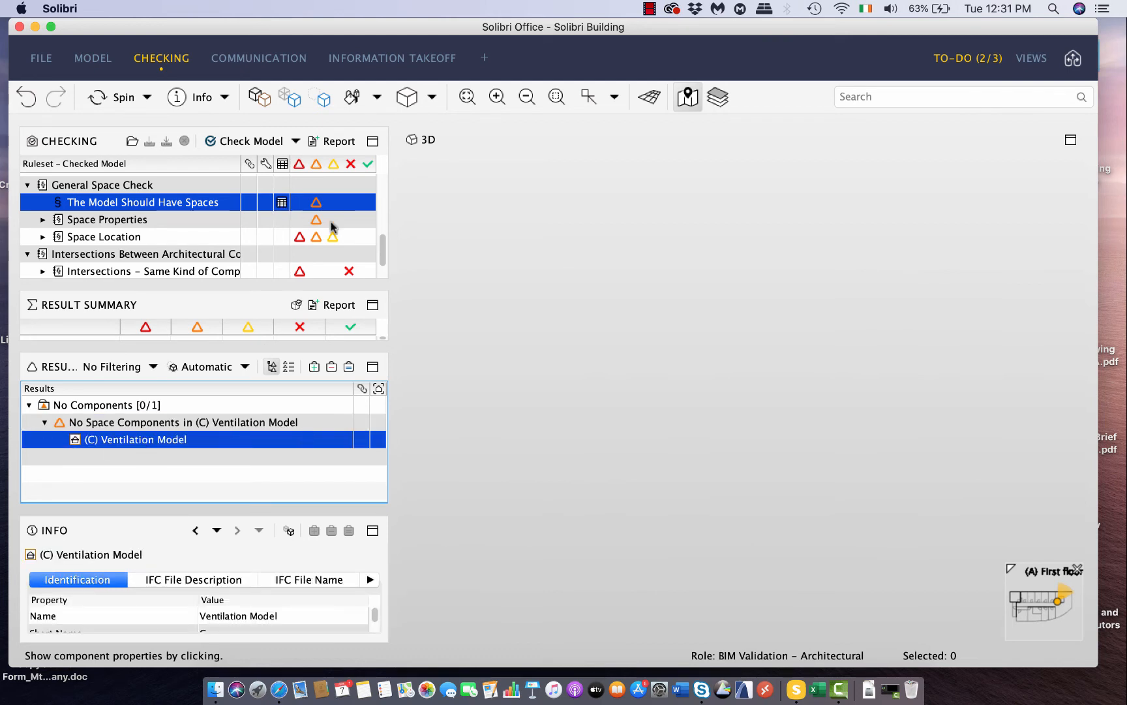
Step: Open the Space Validation results under Space Location and select the Office[308] result in the Boundary category
click(43, 236)
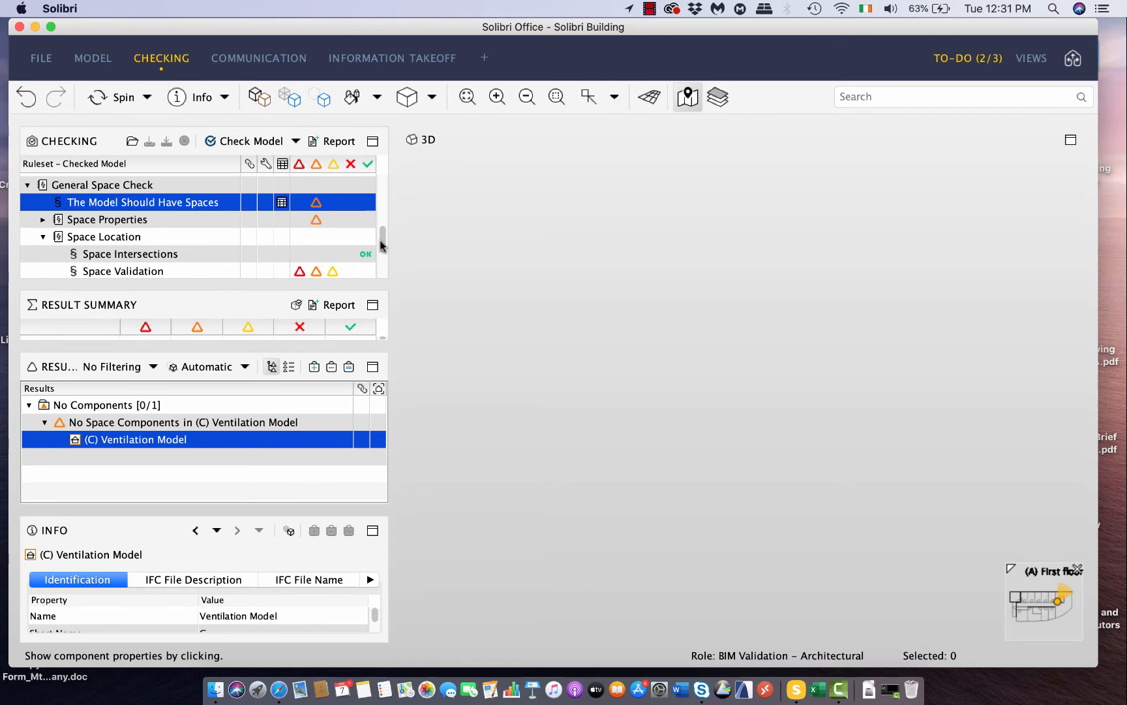
scroll(293, 254, down, 2)
click(127, 246)
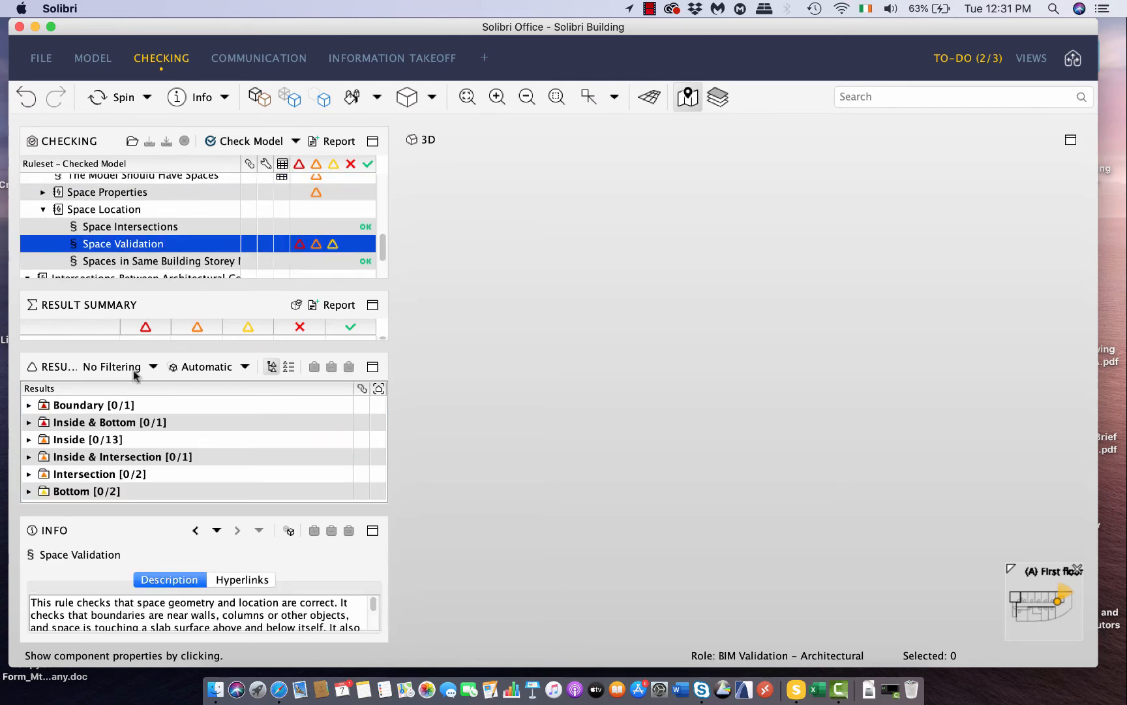
click(29, 406)
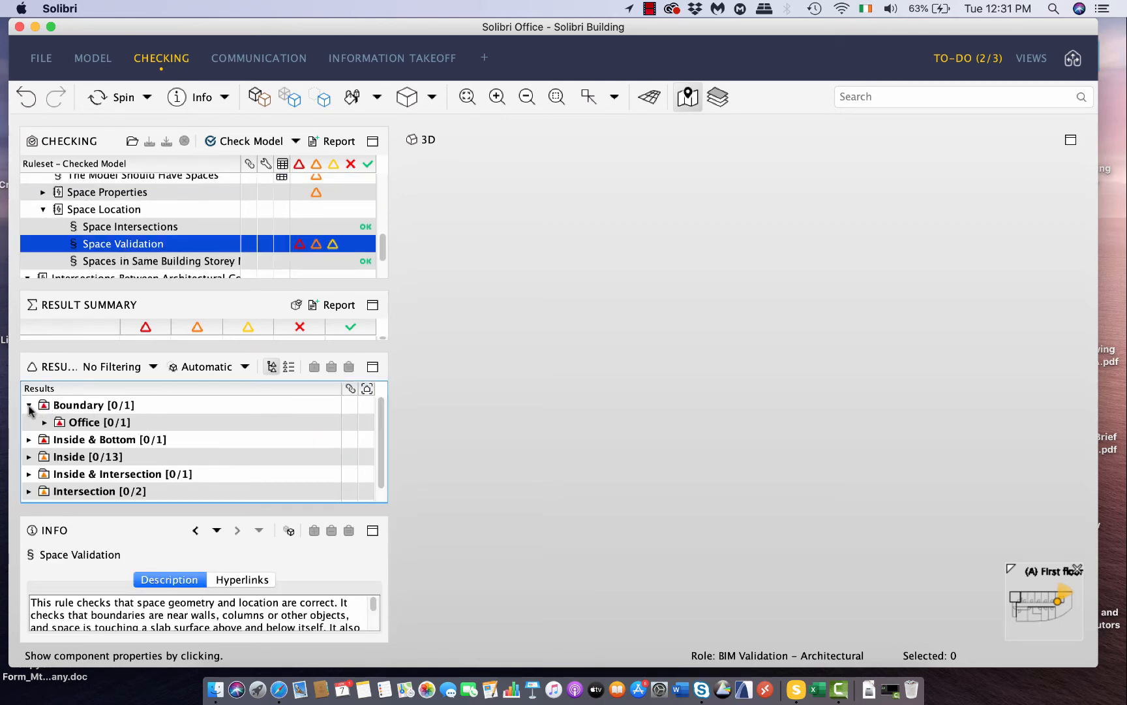
click(28, 440)
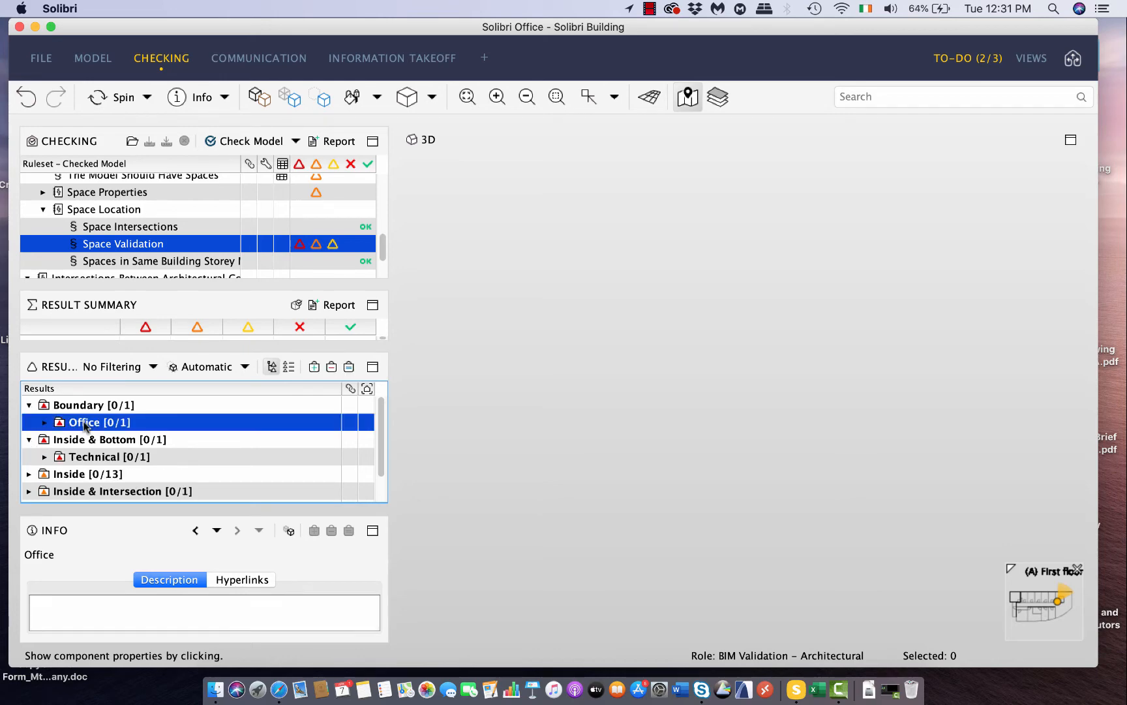
click(43, 423)
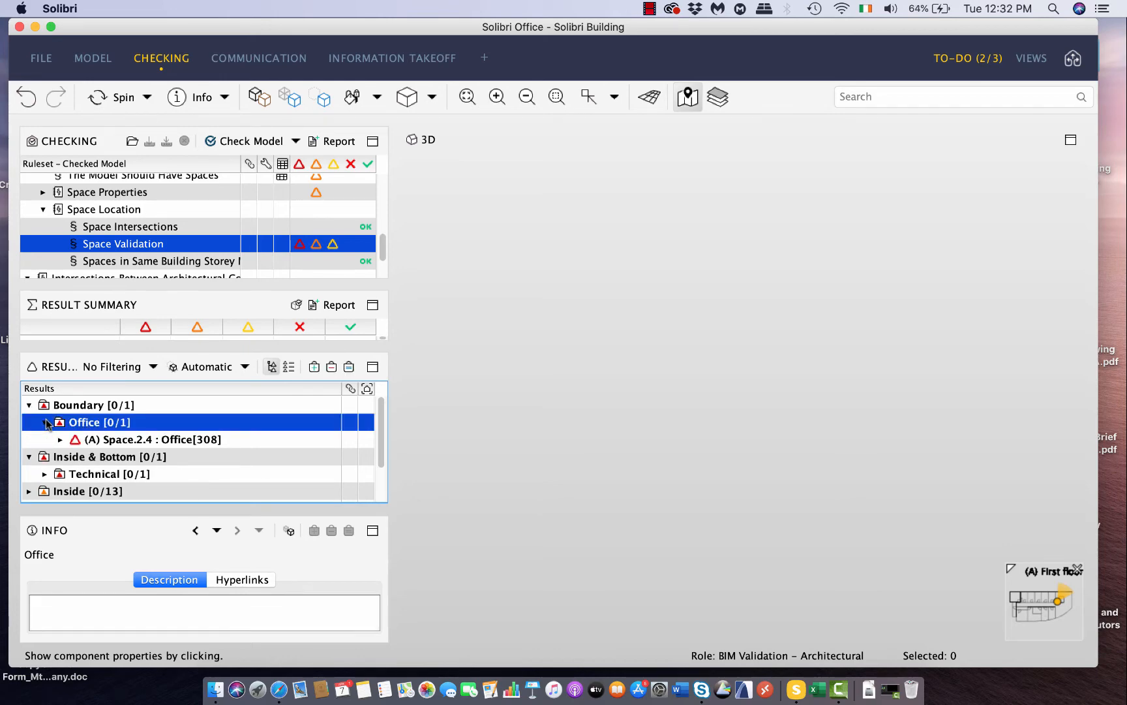
click(176, 440)
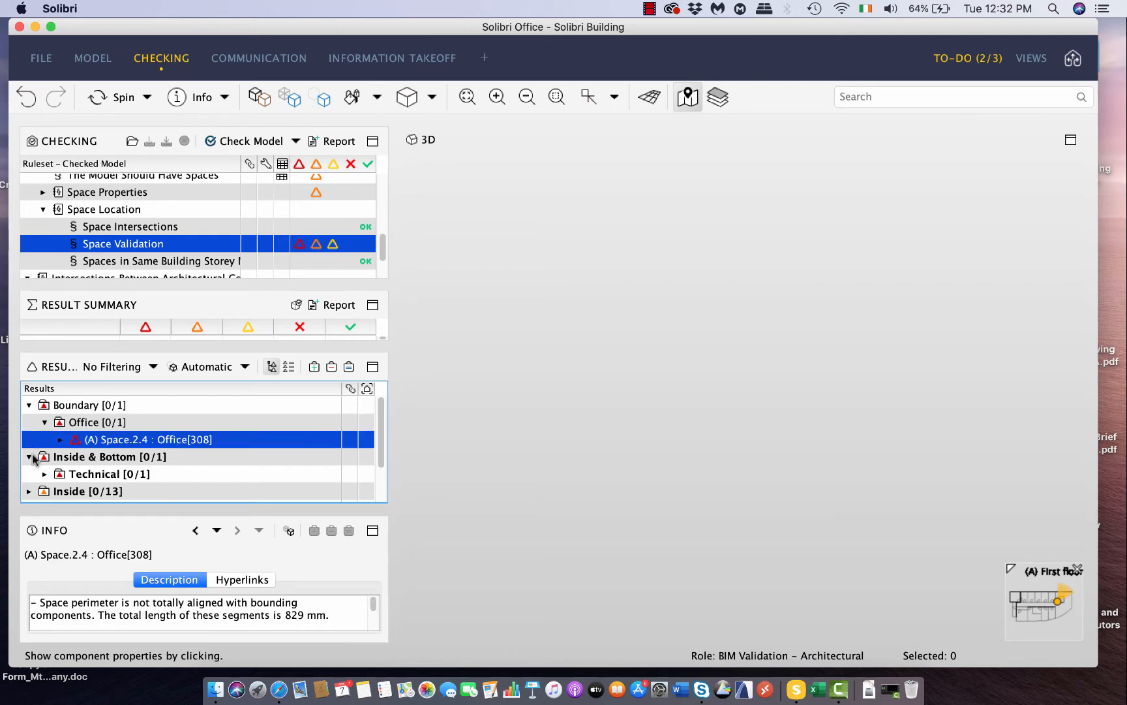
Step: Inspect the Space.2.4 Office[308] component in 3D, and return to its boundary result to show the misaligned segments
click(60, 440)
click(158, 456)
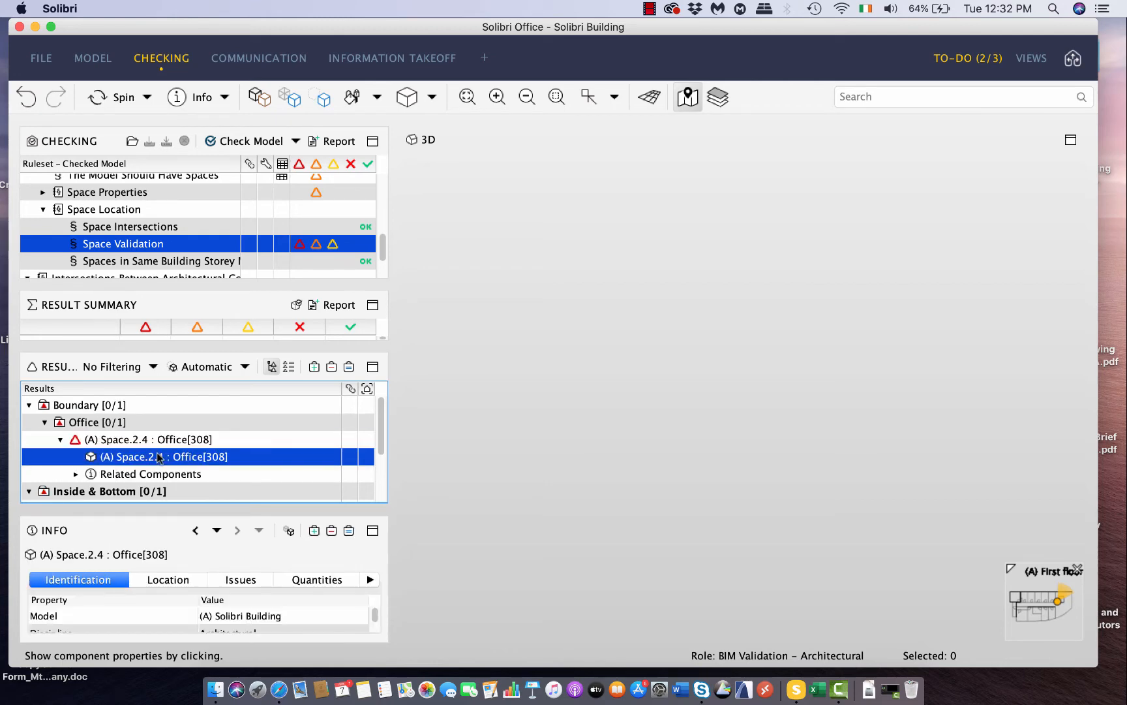
scroll(664, 362, down, 10)
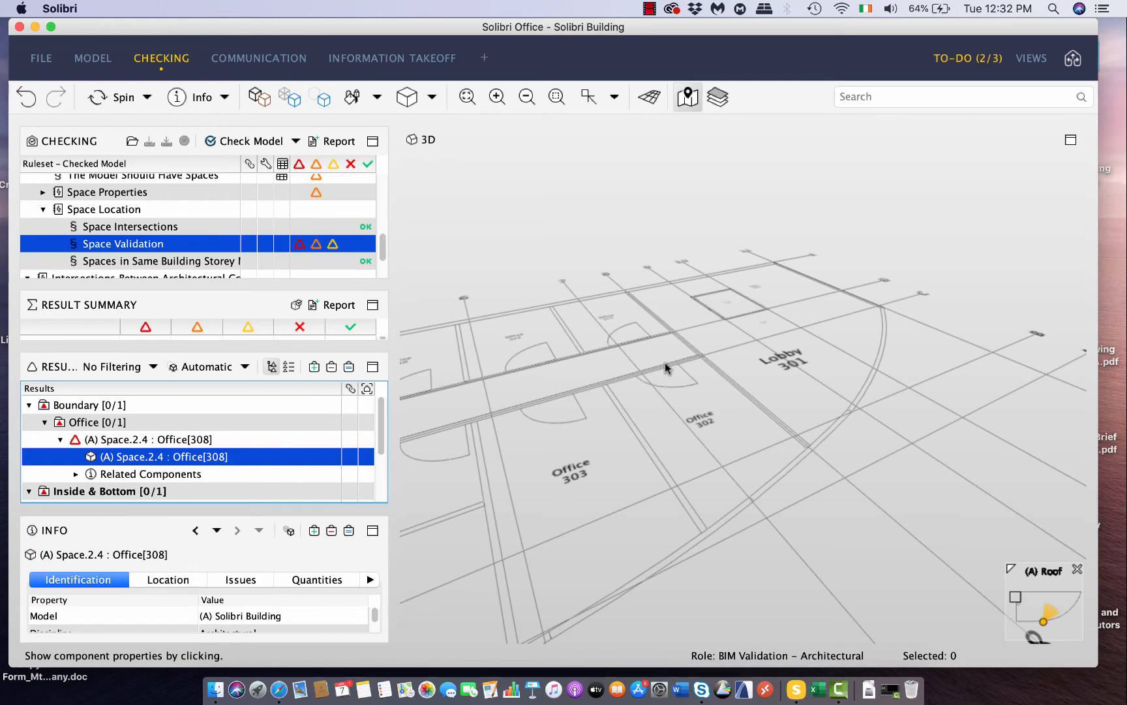
middle_drag(610, 426, 735, 398)
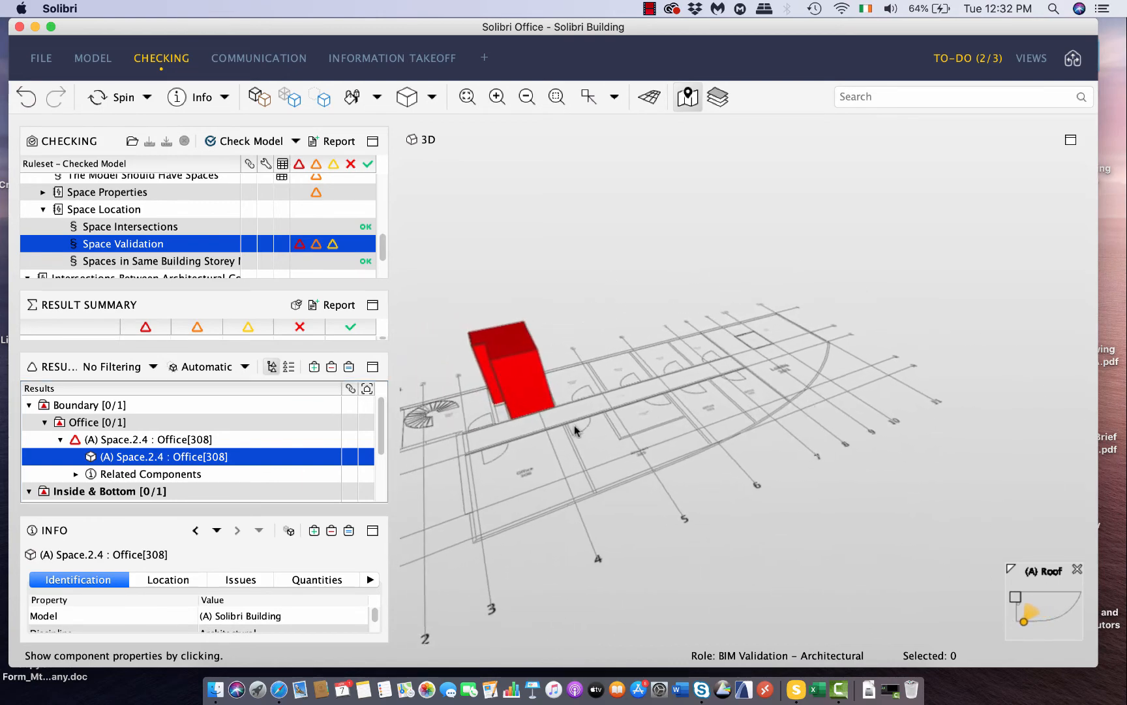
middle_drag(574, 428, 735, 448)
click(171, 437)
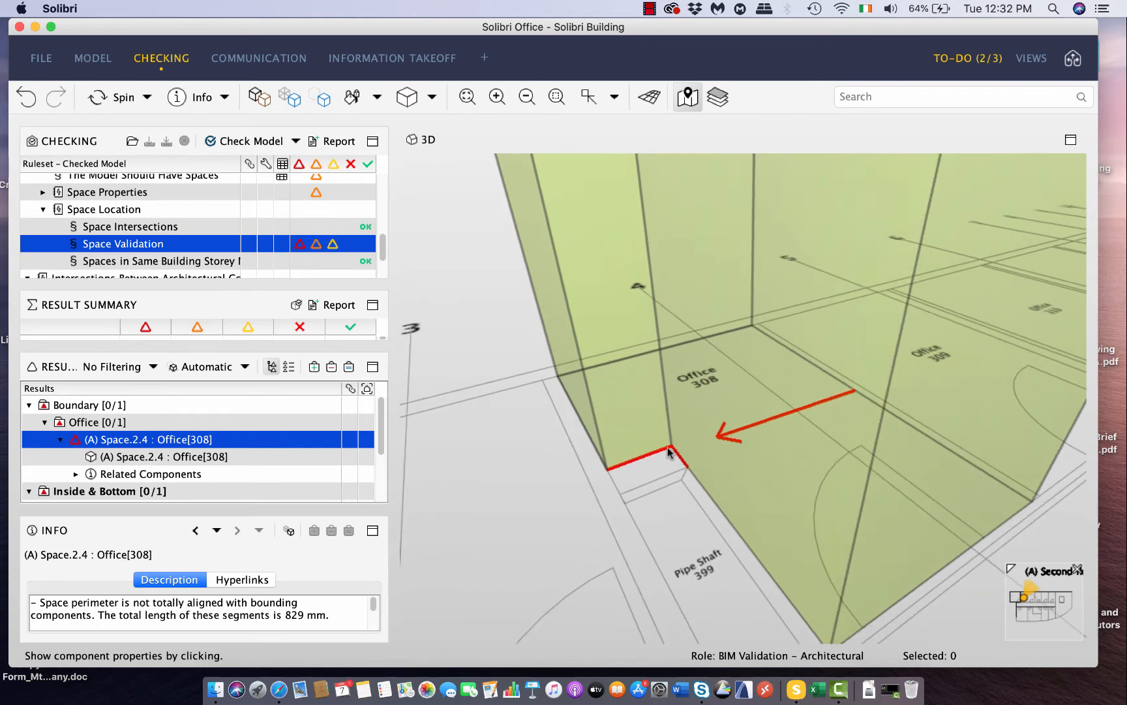
Step: Add an issue slide to the Space.2.4 Office[308] boundary result, plus a second snapshot from a wider 3D view of the whole space
right_click(214, 442)
click(256, 450)
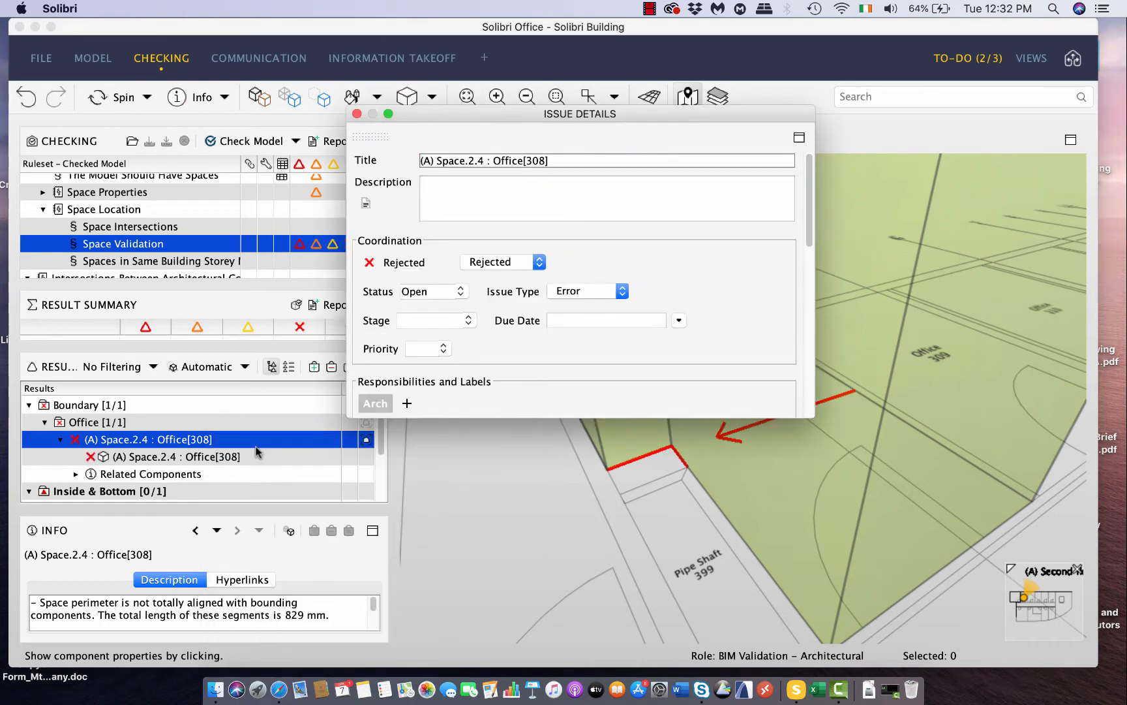
drag(807, 185, 812, 264)
scroll(960, 361, down, 10)
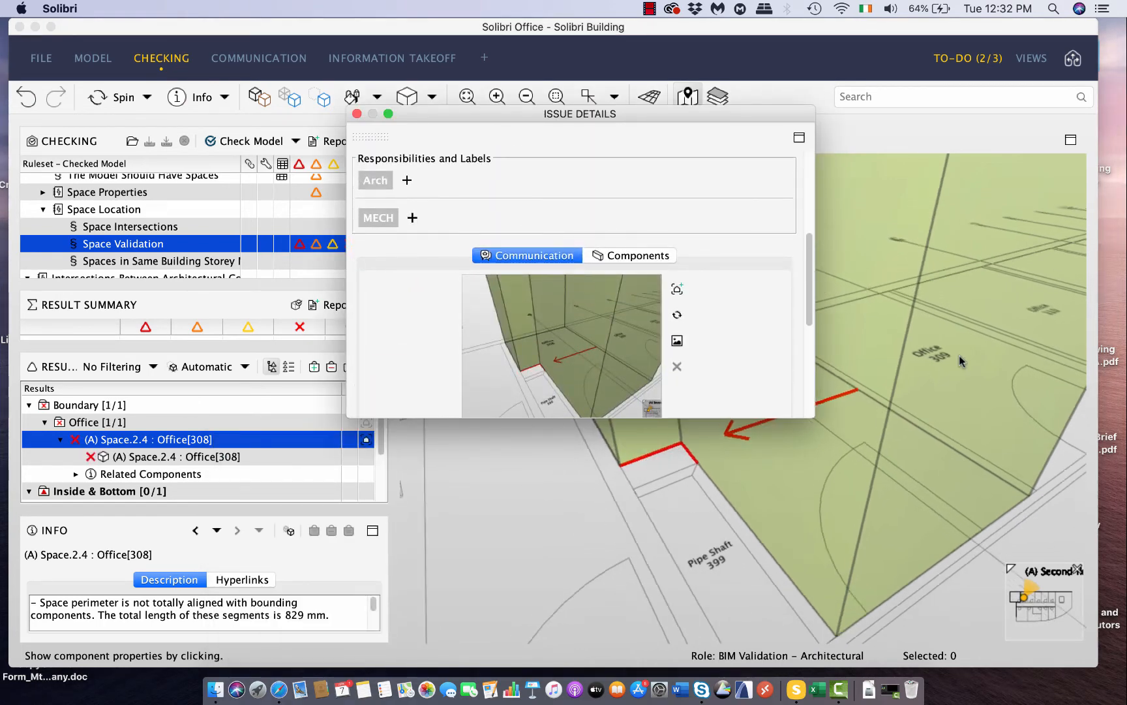
middle_drag(960, 357, 1041, 440)
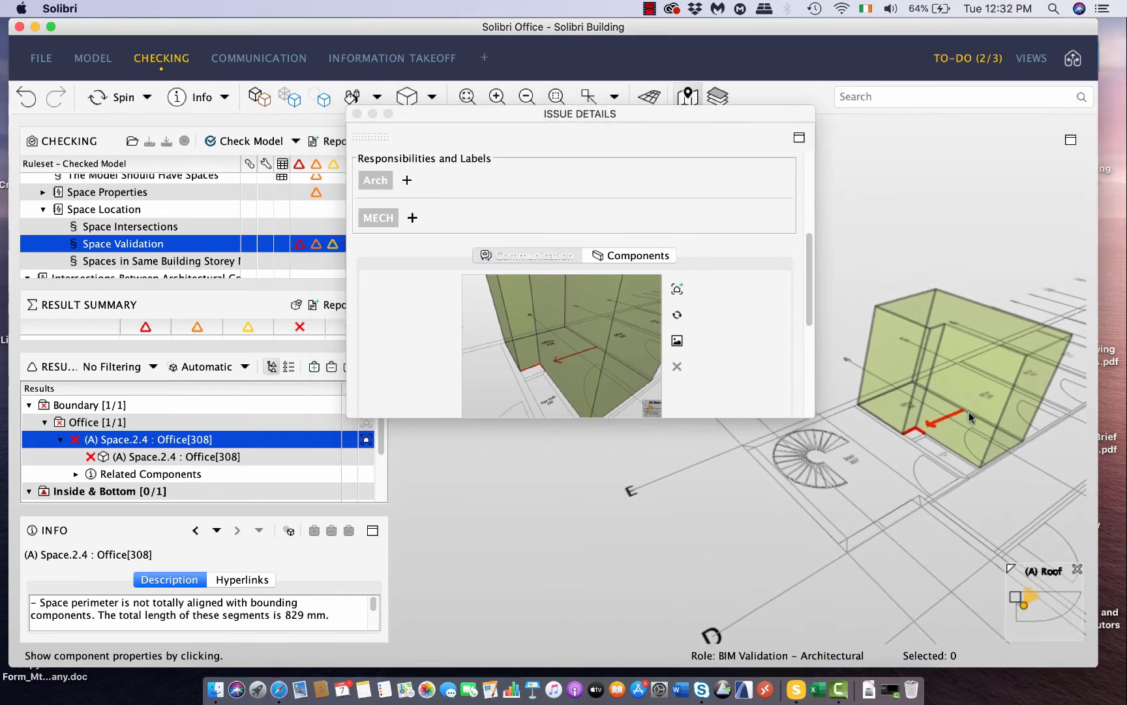
click(679, 290)
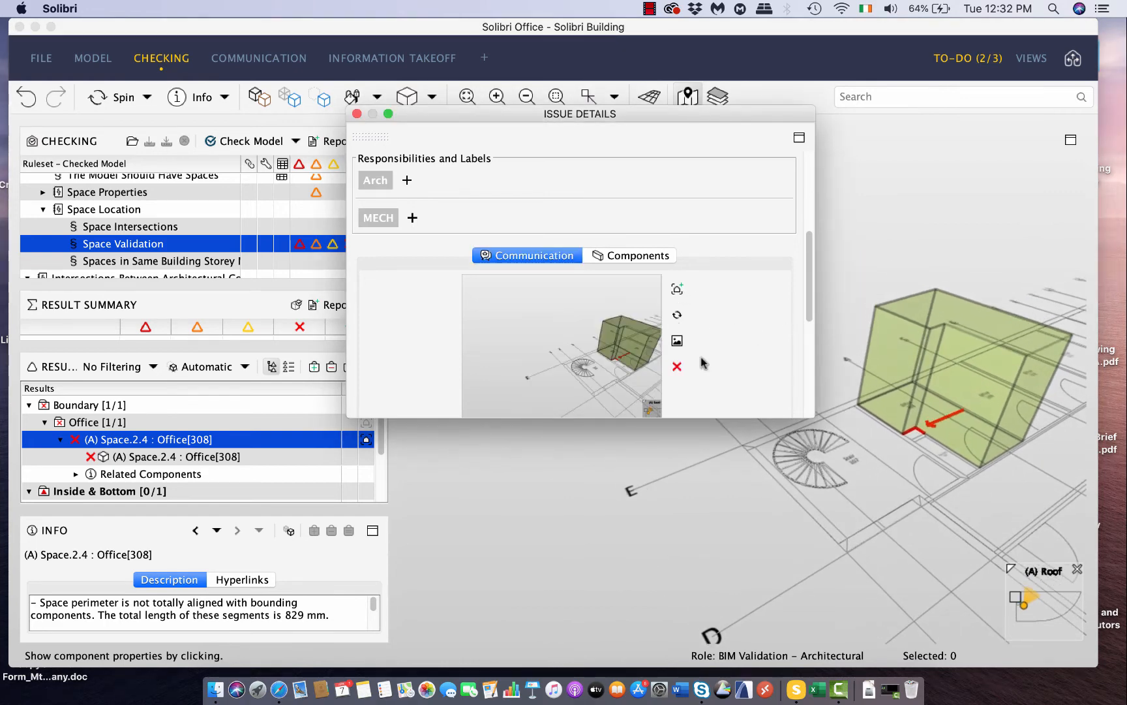
drag(807, 264, 805, 320)
click(551, 267)
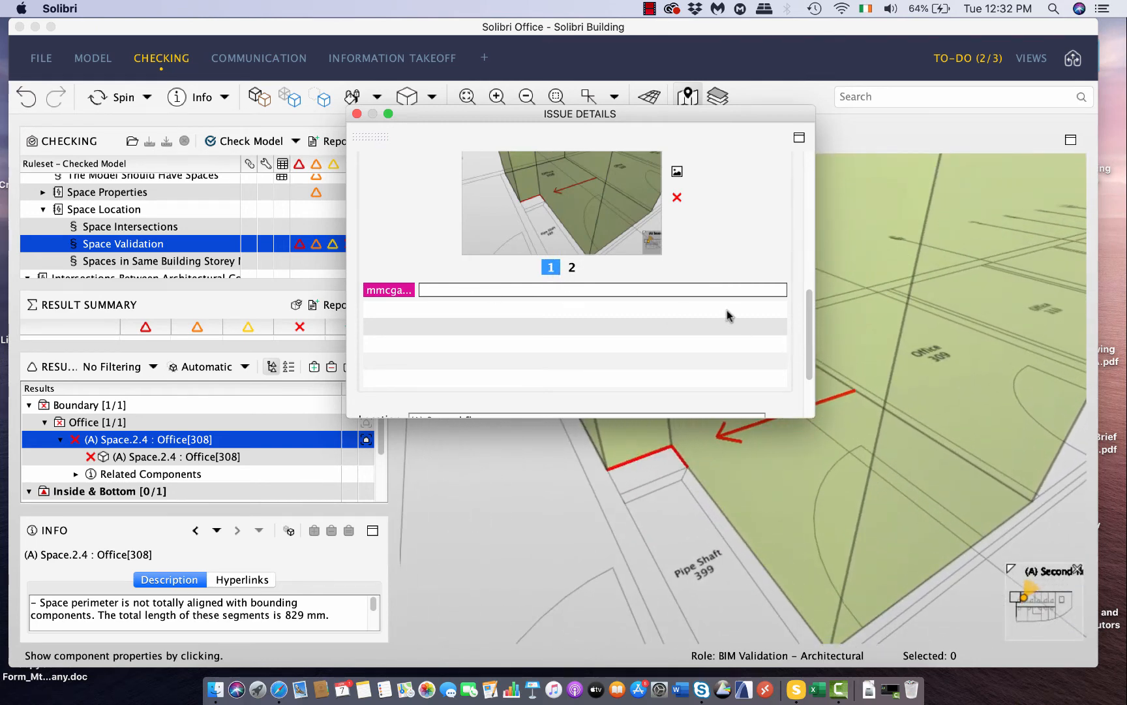
Step: Copy the misaligned space perimeter text from the result info into the Office[308] issue description and close the issue details
drag(814, 302, 804, 203)
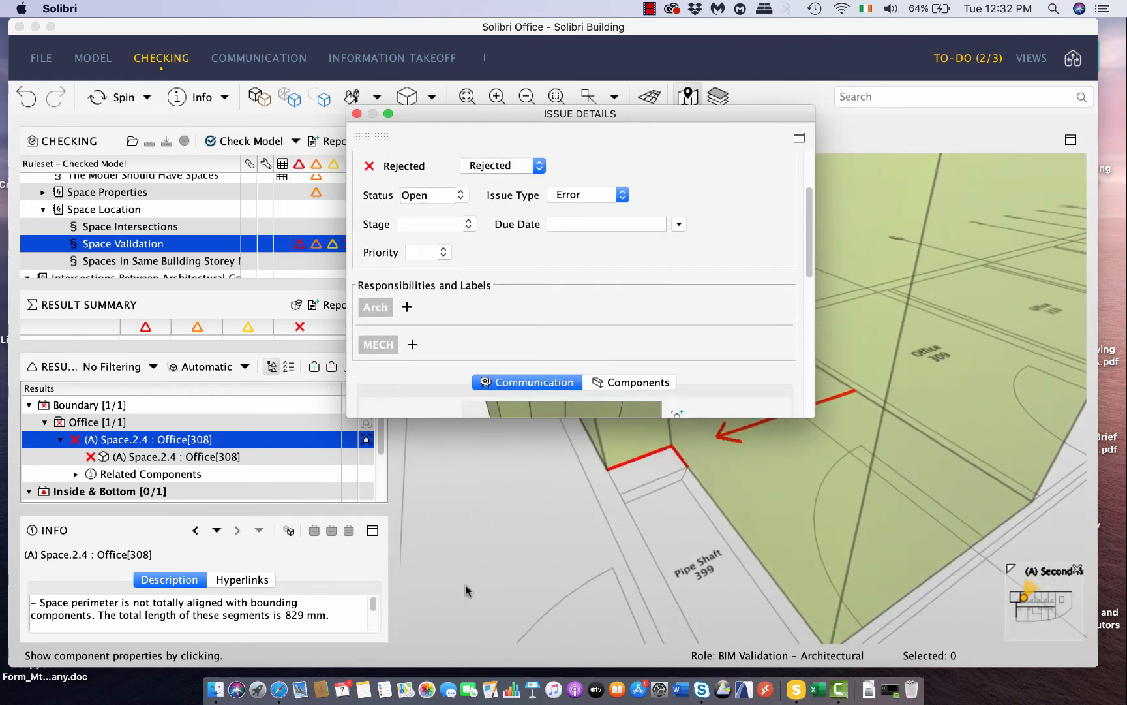
drag(358, 621, 5, 604)
key(super+c)
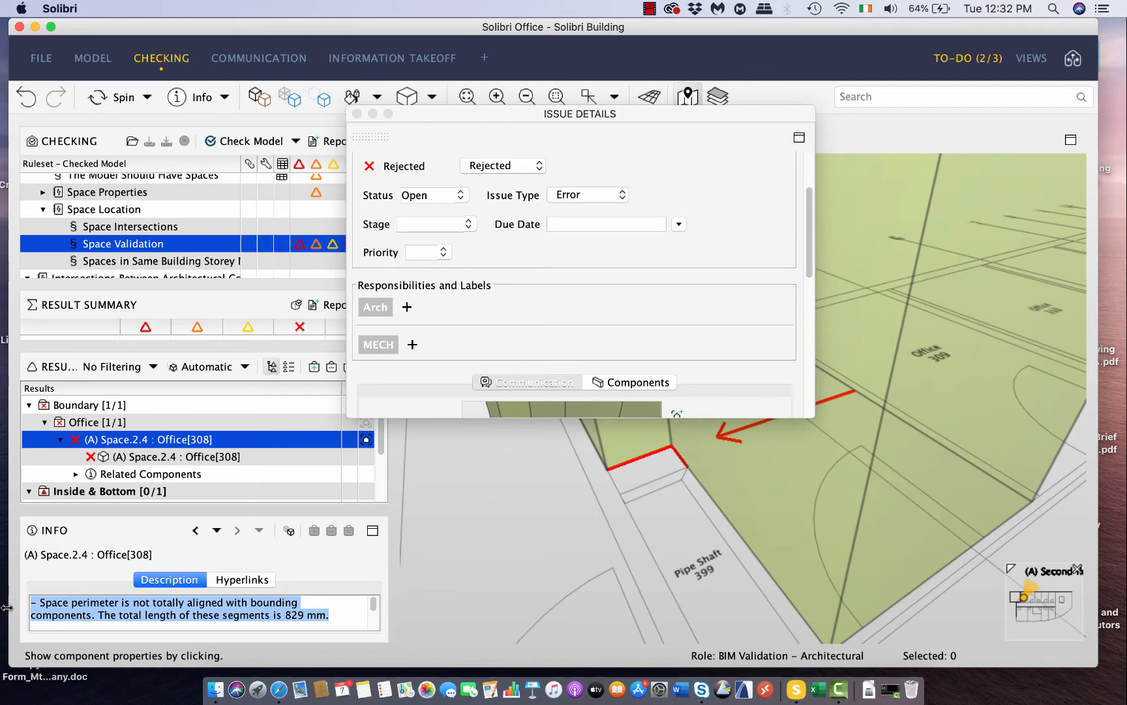
drag(809, 197, 806, 149)
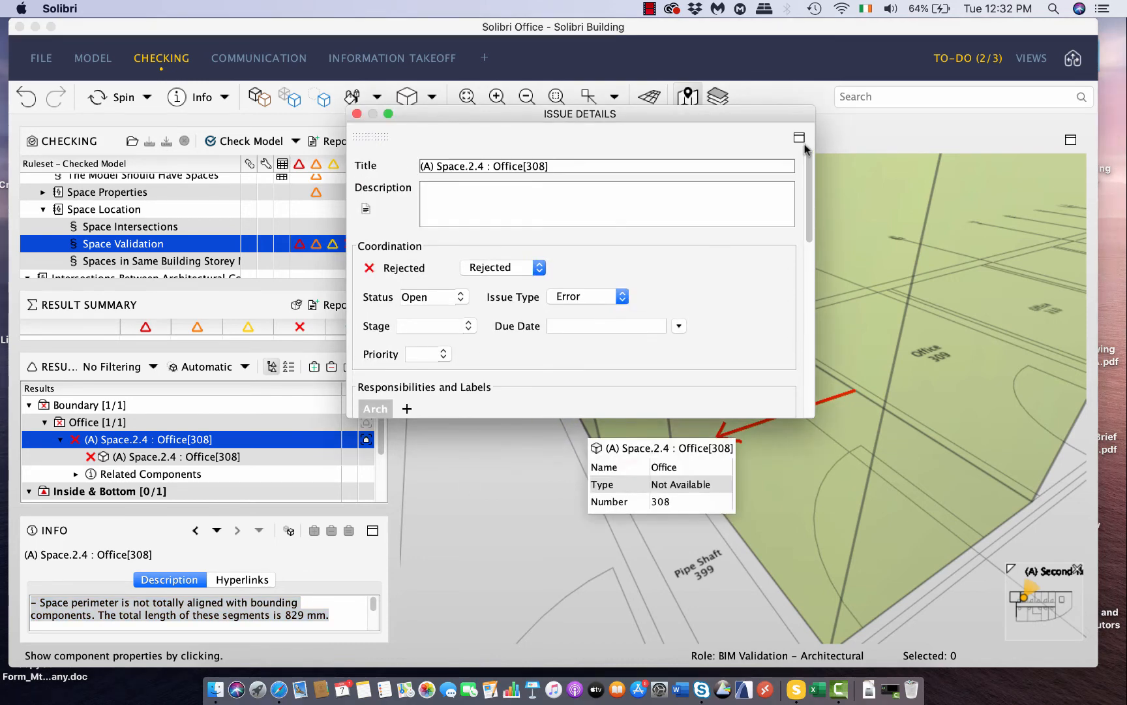
click(503, 191)
key(super+v)
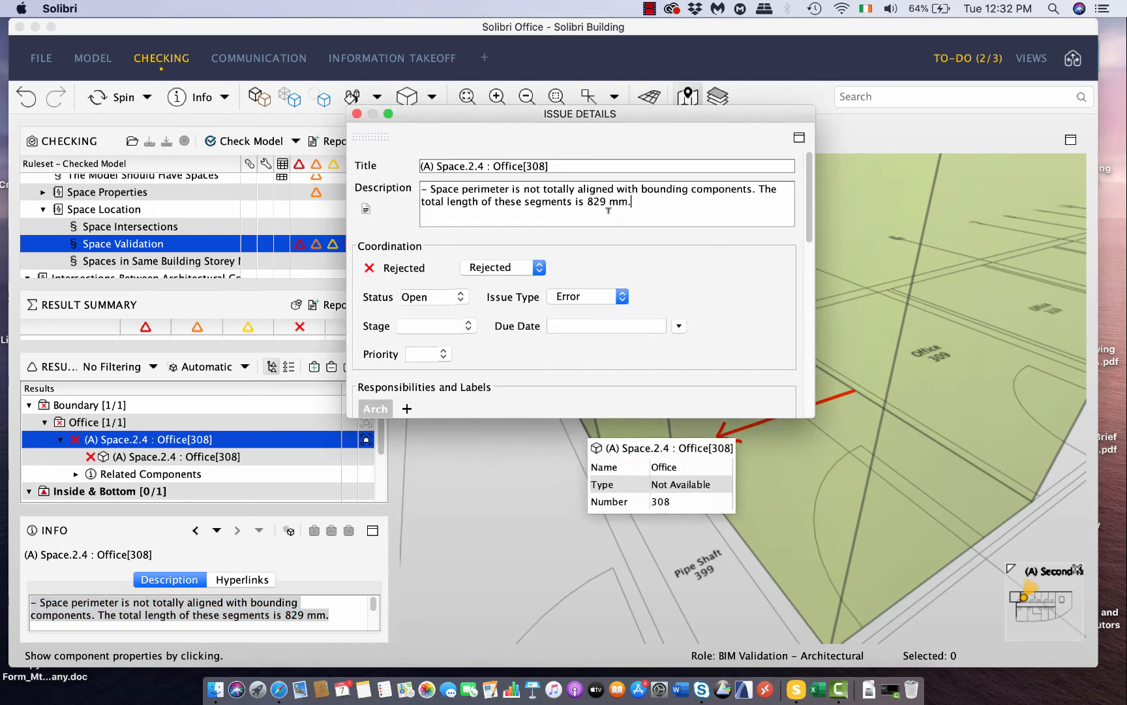
click(356, 115)
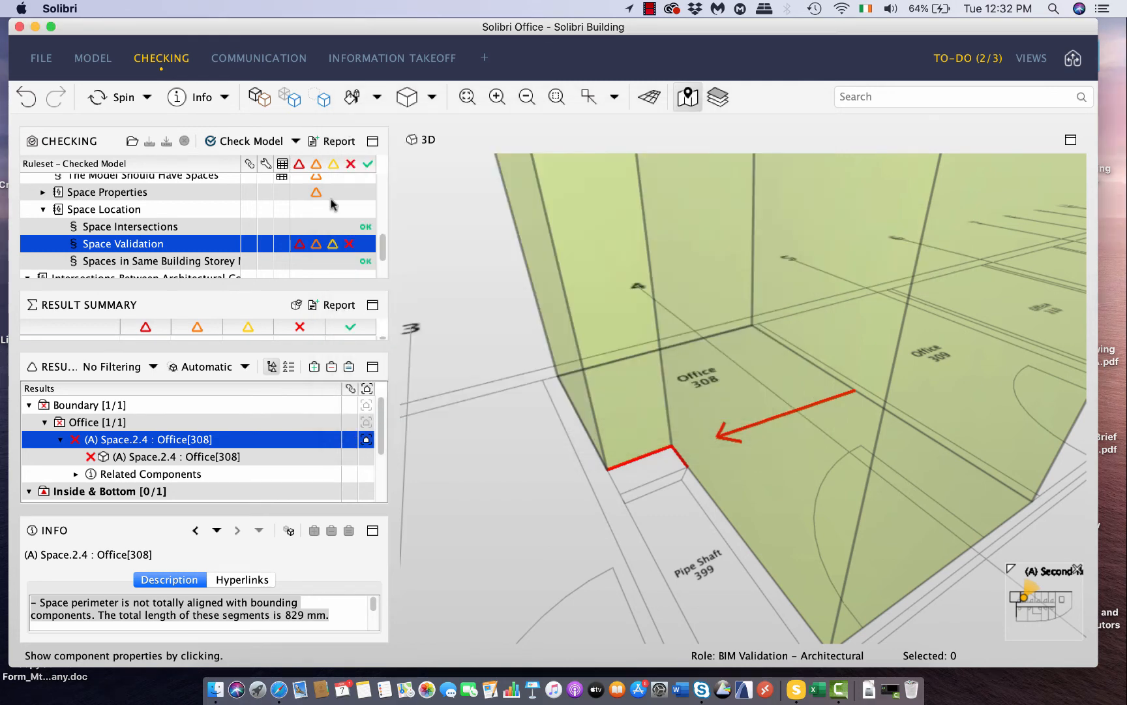
Step: Open the Wall - Wall Intersections results under Intersections - Same Kind of Components and show the Components Inside Each Other category in 3D
drag(383, 245, 383, 257)
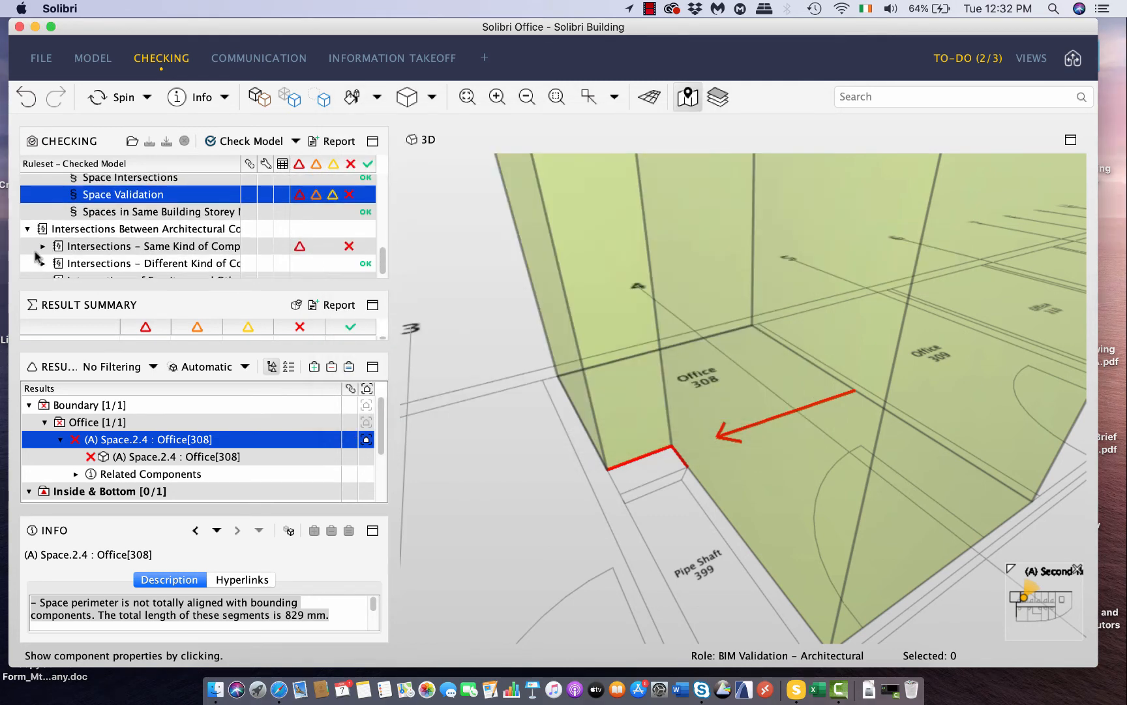
click(154, 247)
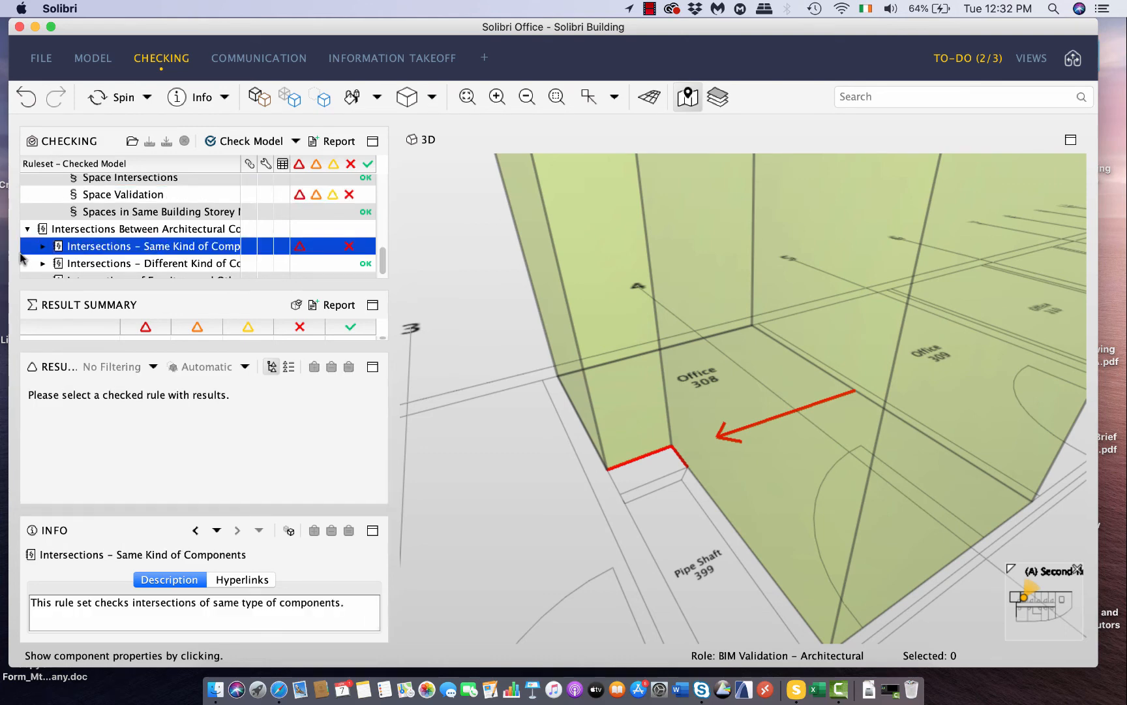
click(42, 247)
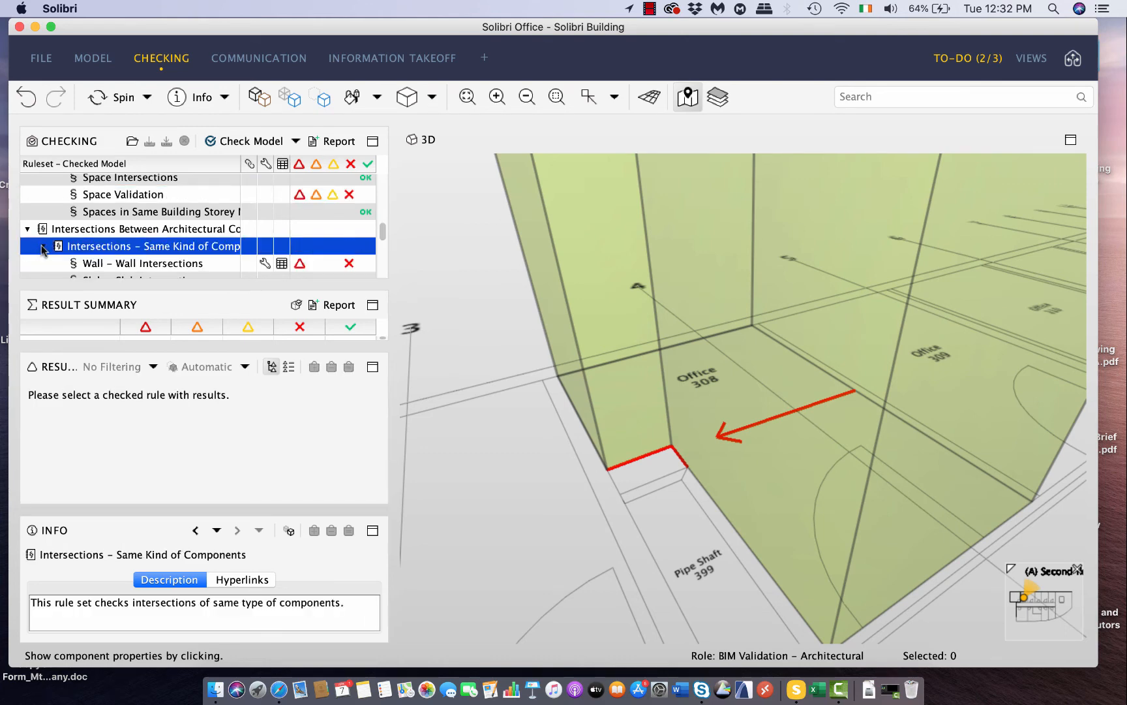
click(167, 264)
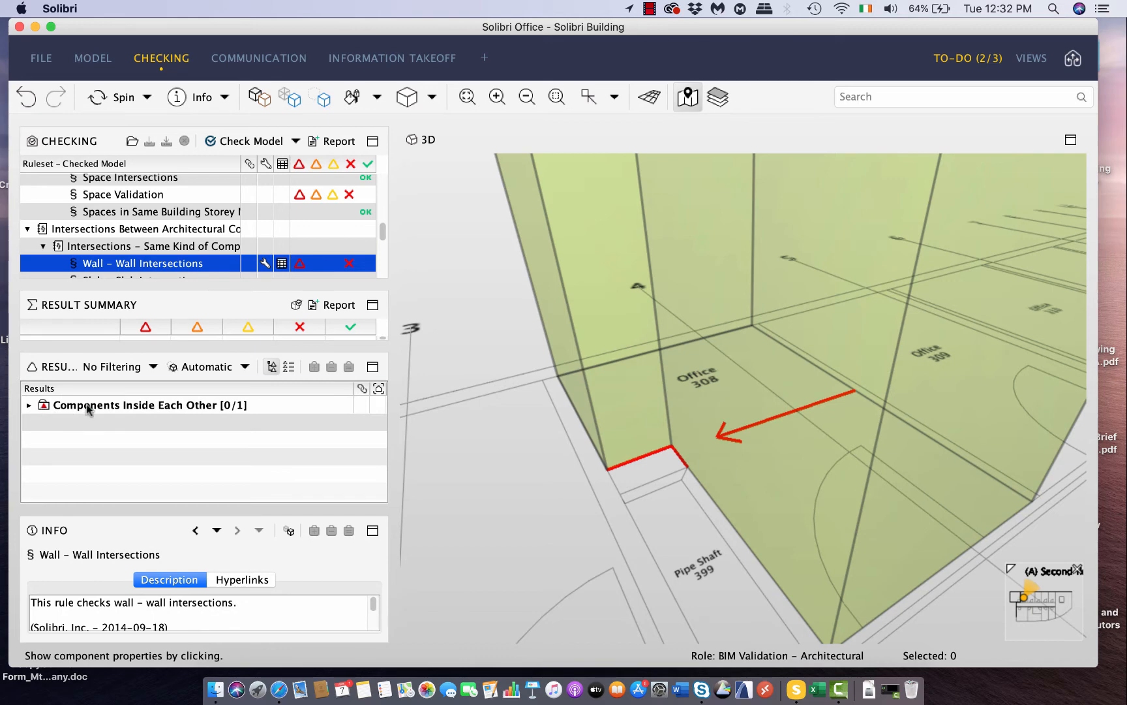
double_click(88, 406)
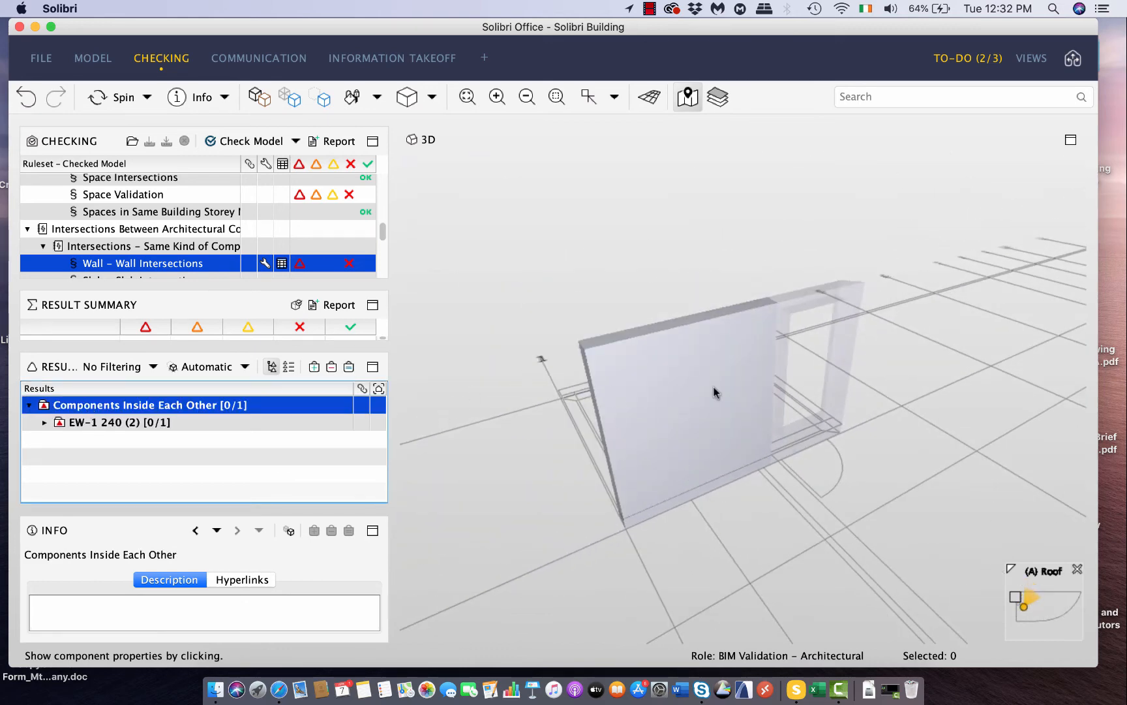
Step: Add an issue slide to Components Inside Each Other and fill its description with the Wall.3.14 and Wall.3.7 intersection dimensions from the result info
right_click(222, 406)
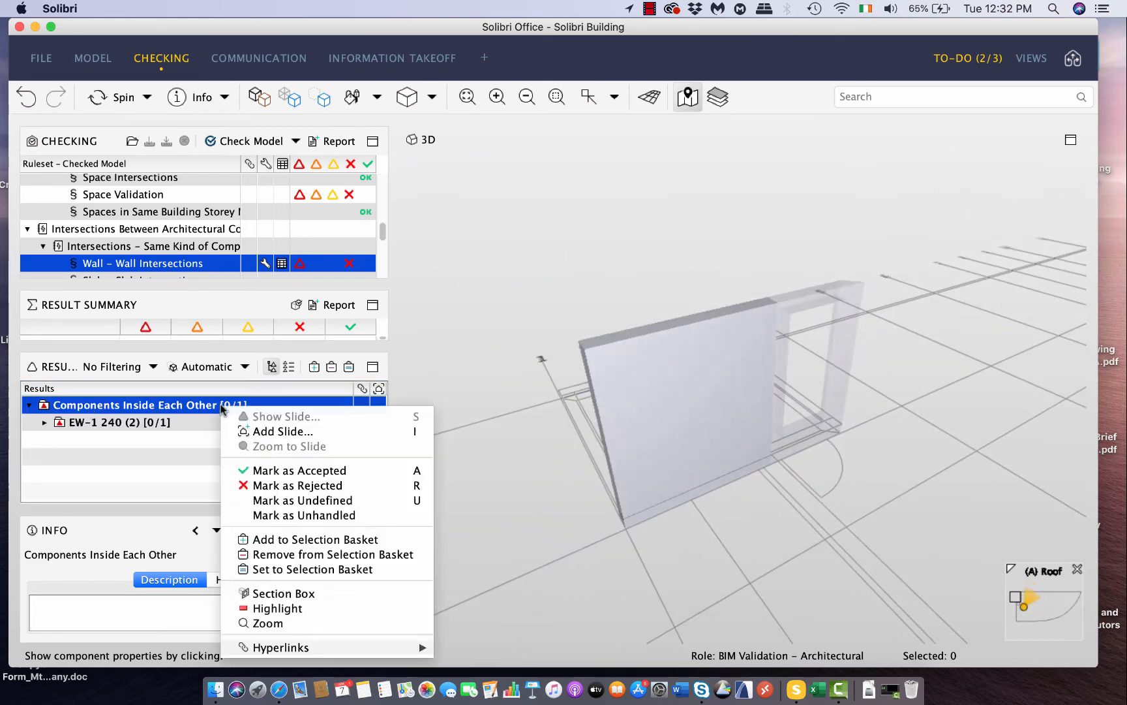
click(264, 431)
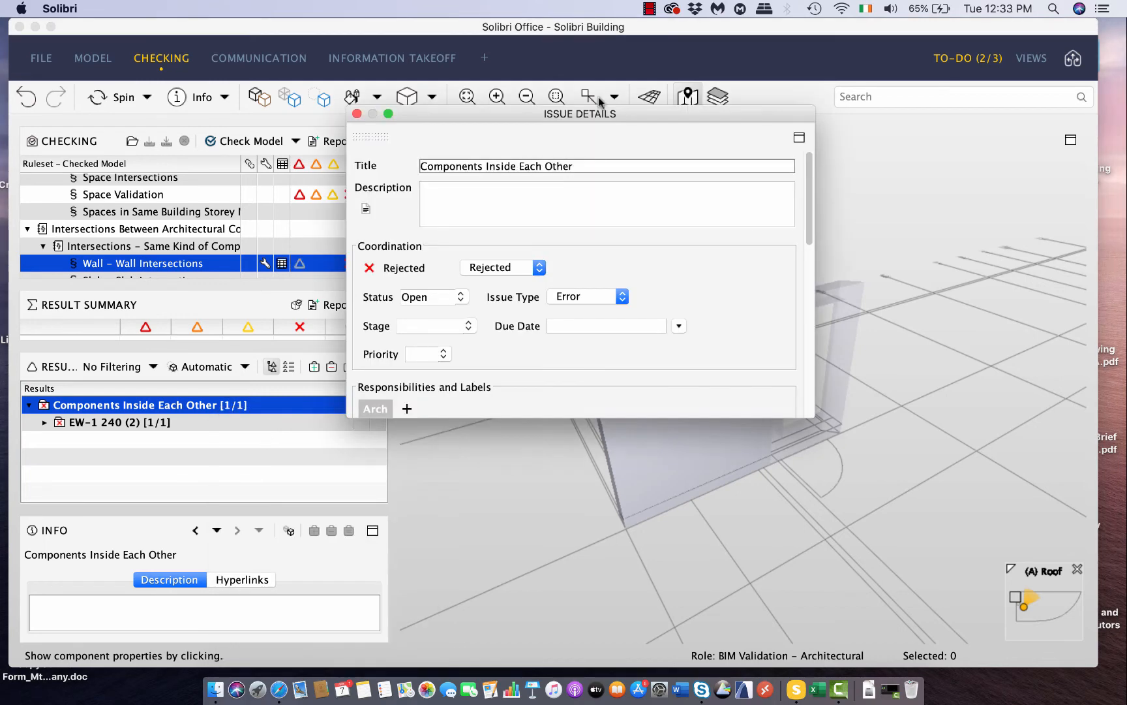
click(45, 422)
click(147, 438)
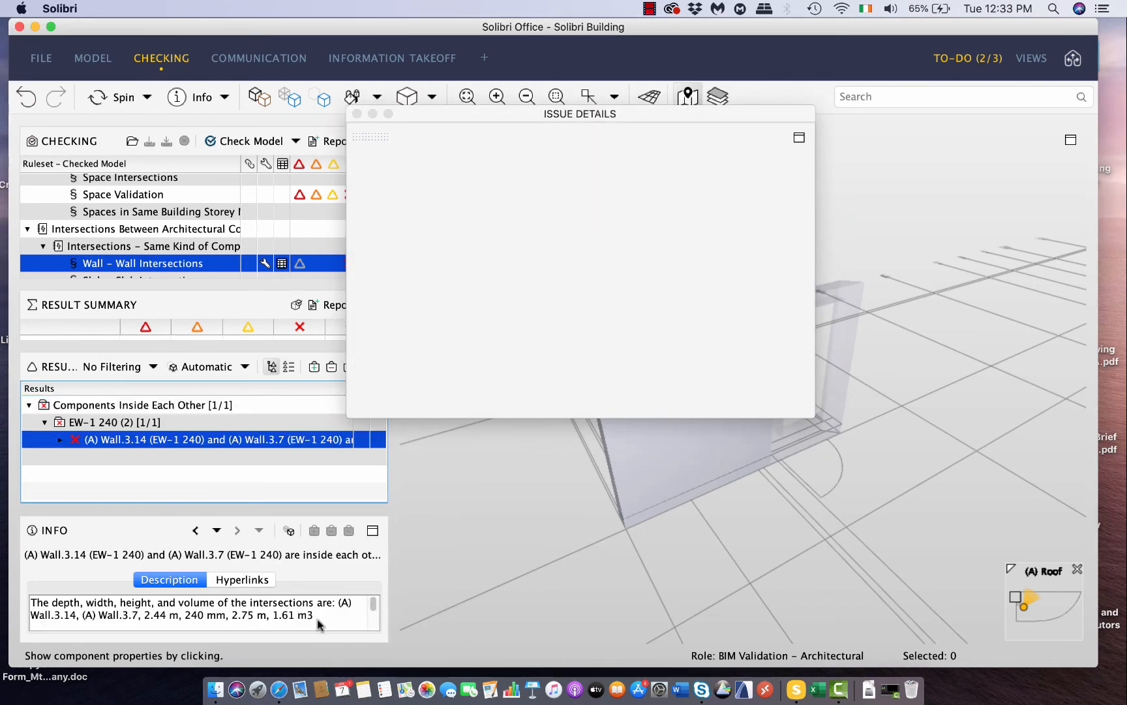
drag(313, 617, 37, 608)
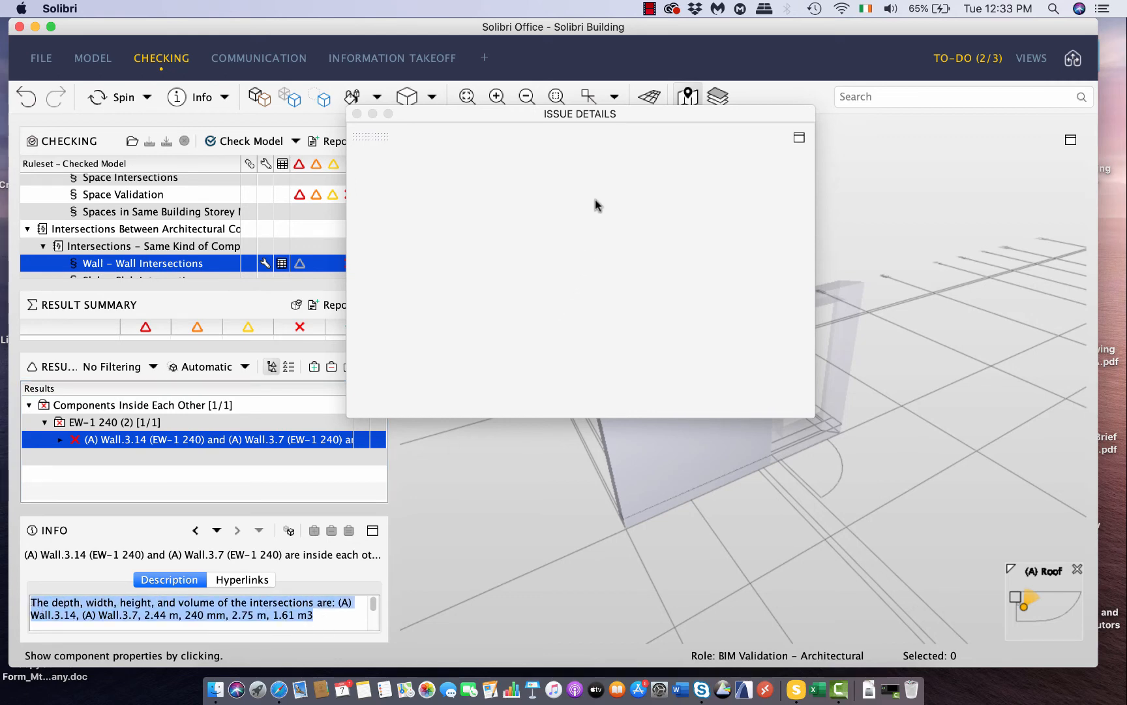
click(506, 116)
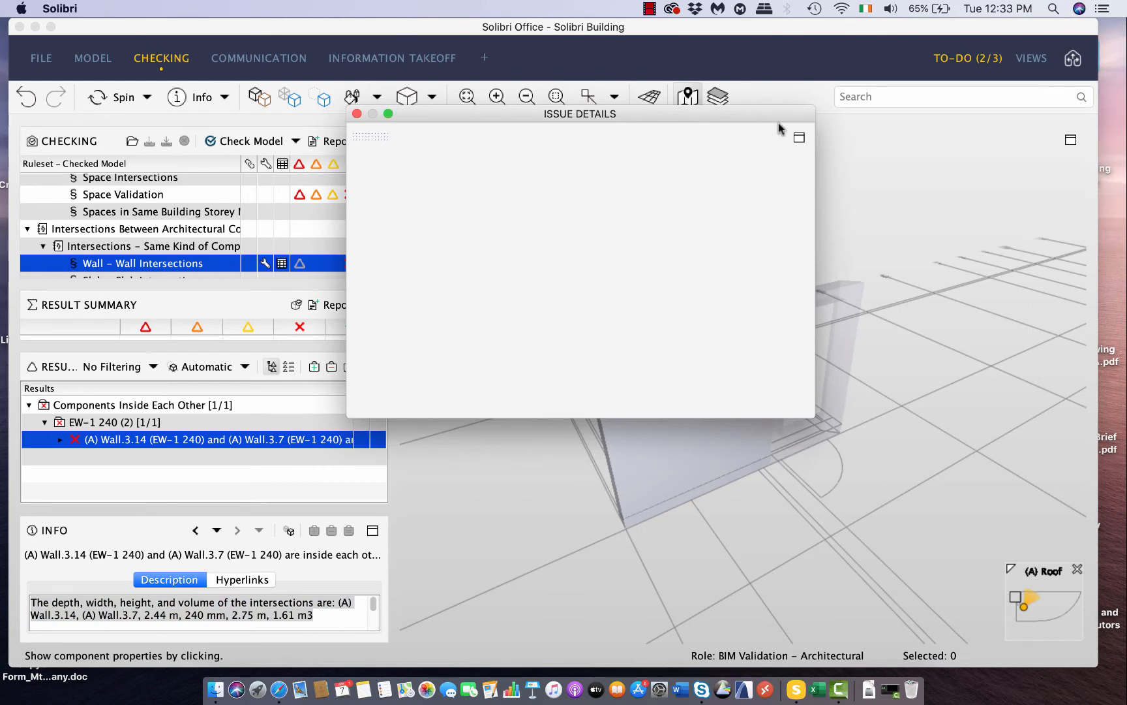
click(357, 114)
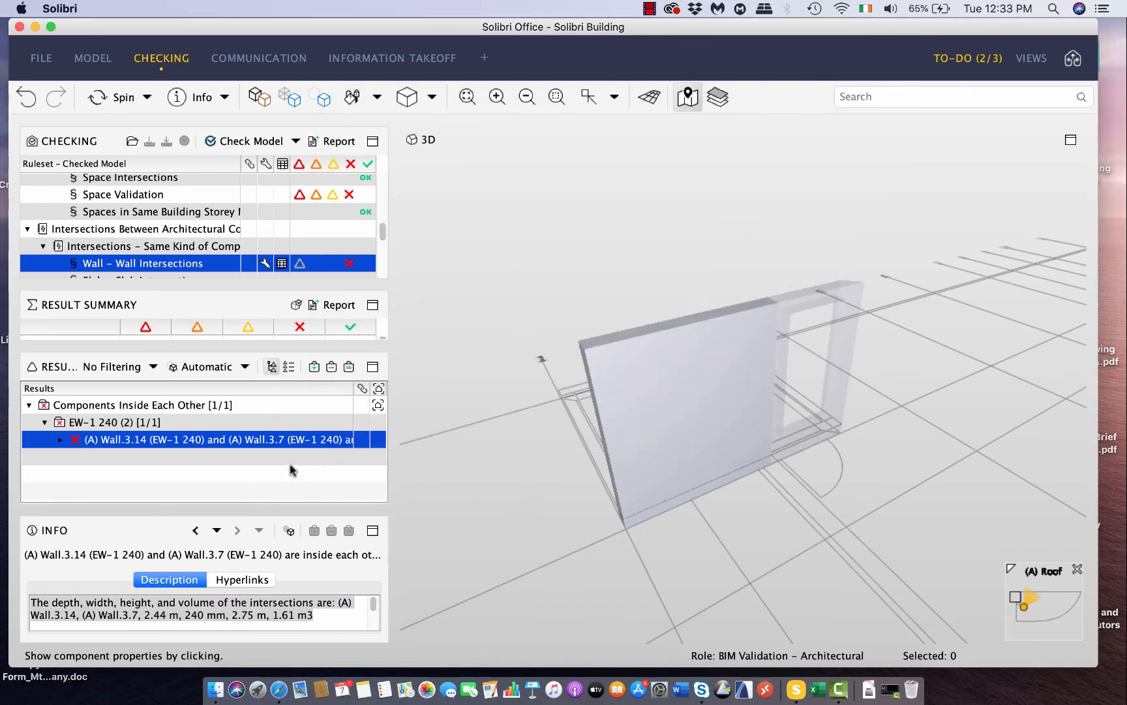
click(377, 405)
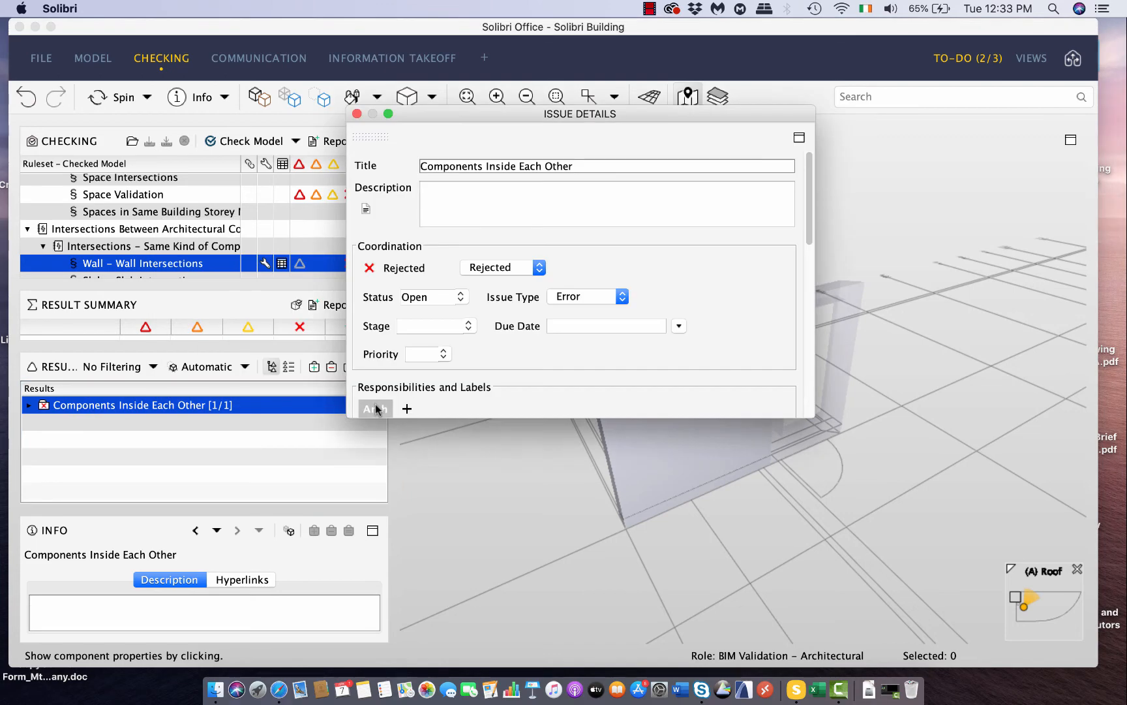
click(478, 196)
key(super+v)
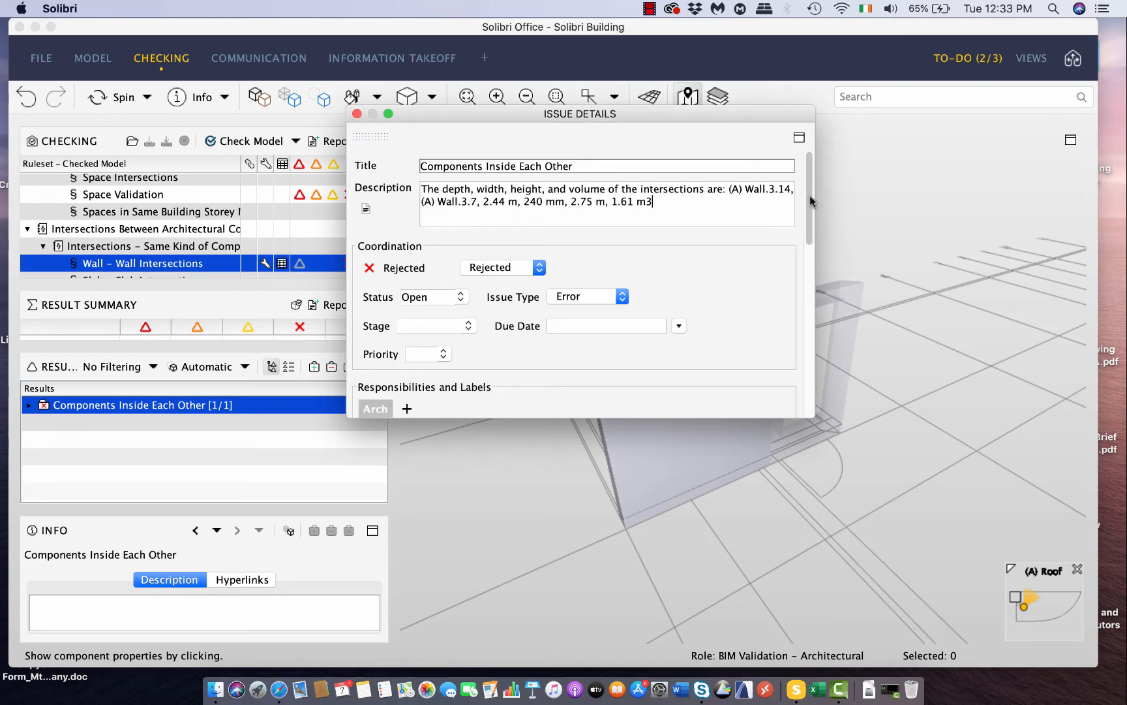
Step: Highlight Wall.3.14 in the 3D view, clear of the issue details window, and copy a snapshot of it
drag(809, 195, 809, 302)
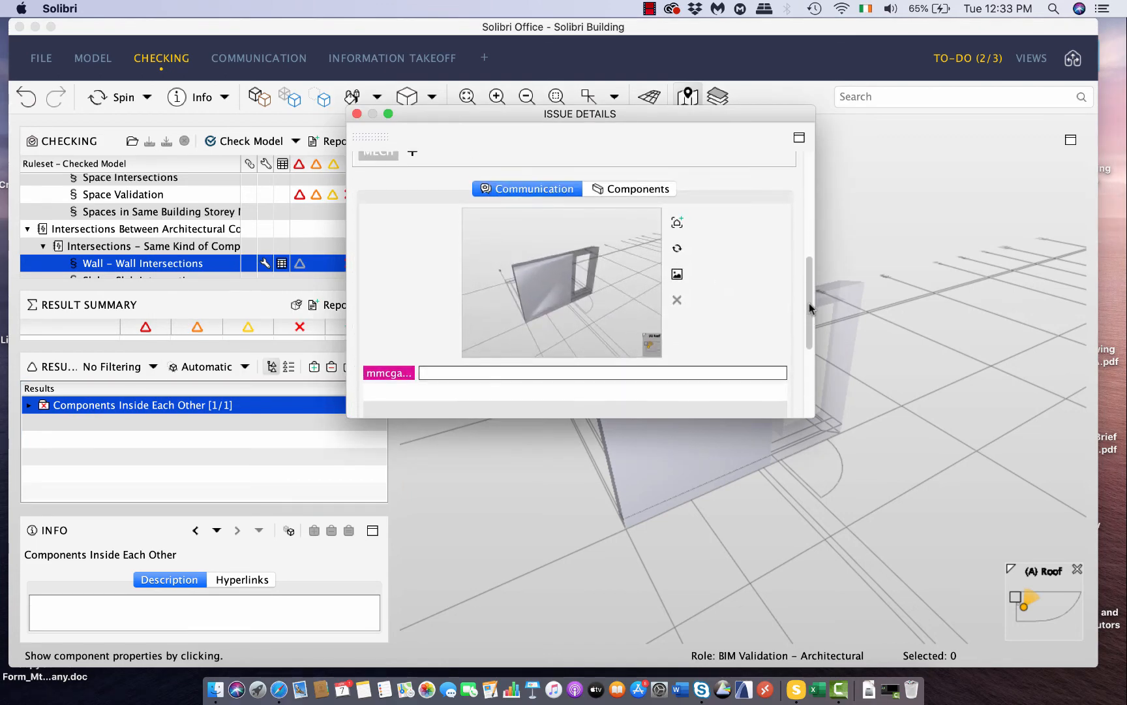
drag(710, 114, 601, 106)
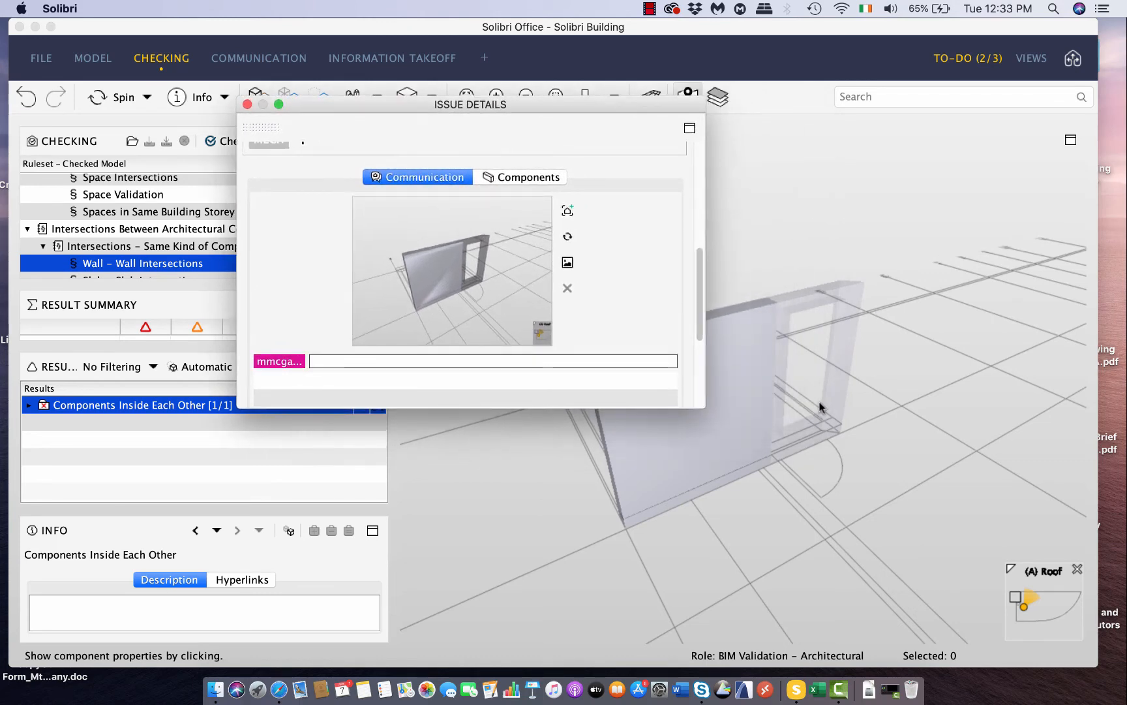
click(28, 405)
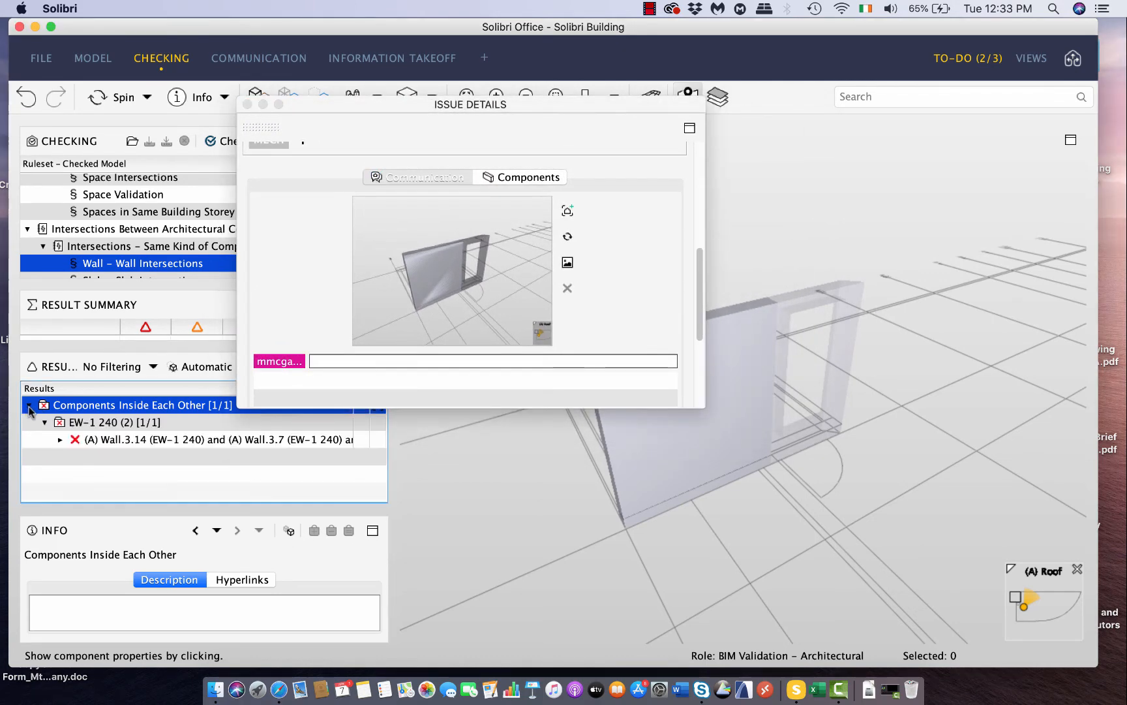
click(96, 441)
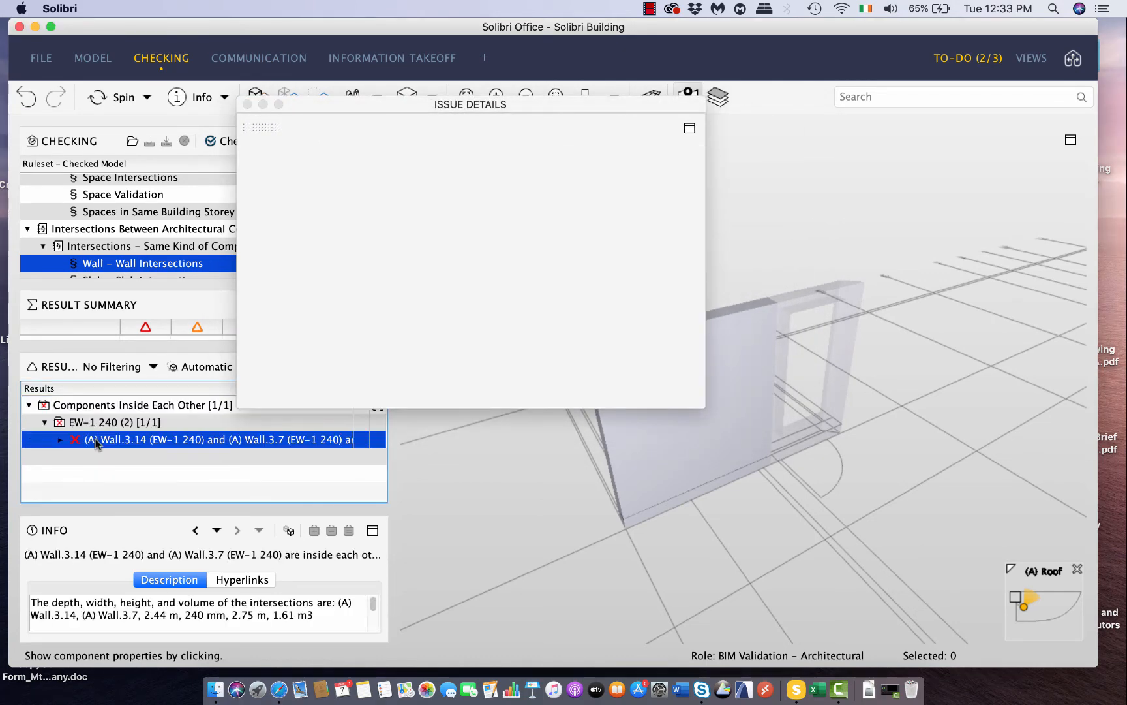
click(59, 440)
click(159, 457)
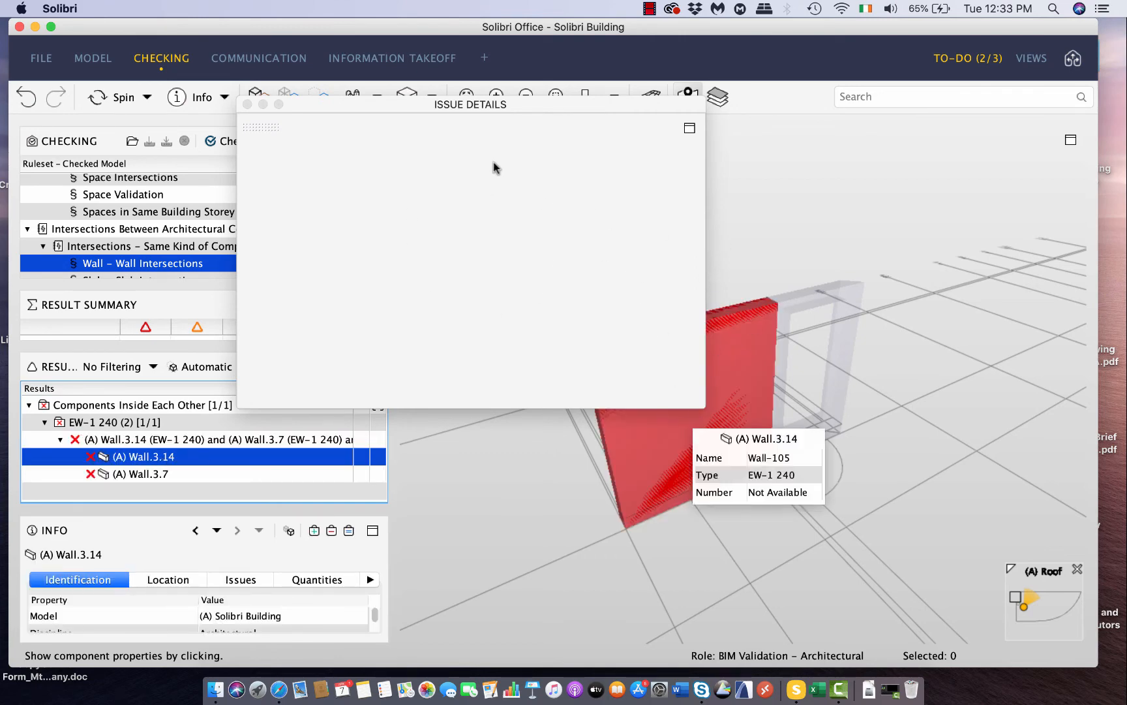
drag(630, 106, 411, 99)
right_click(876, 399)
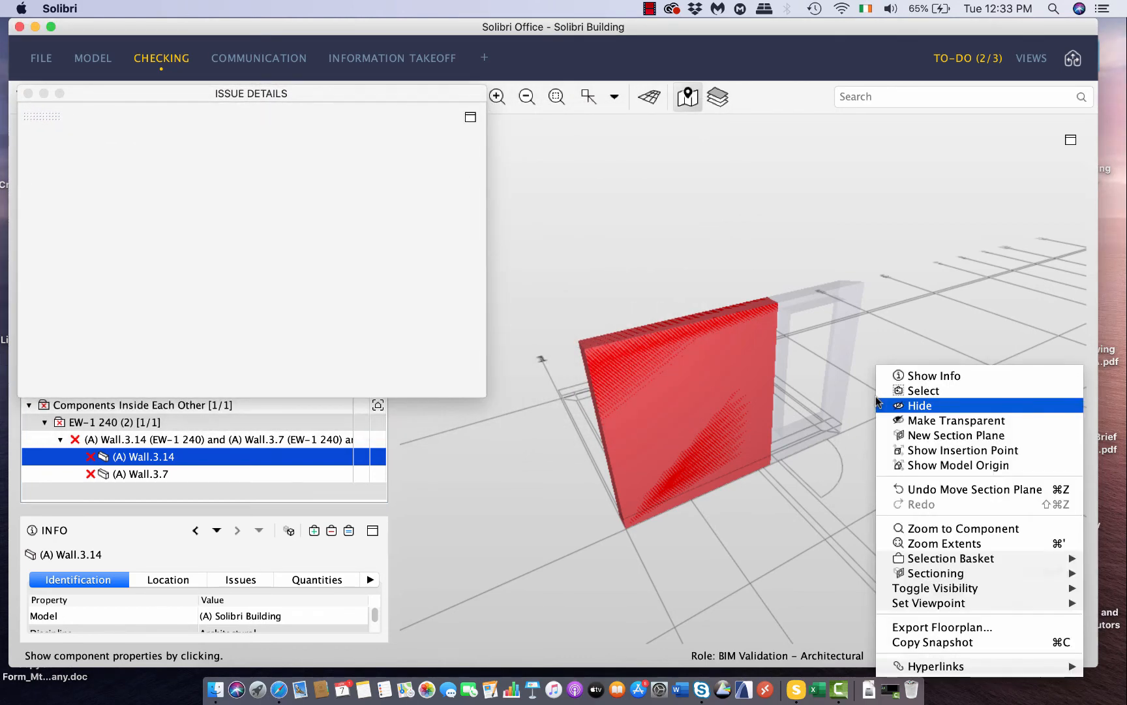
click(946, 642)
Step: Add an issue slide to the Wall.3.14 and Wall.3.7 result, showing the overlapping walls from the other side
drag(901, 432, 685, 390)
drag(783, 357, 757, 524)
scroll(816, 463, down, 3)
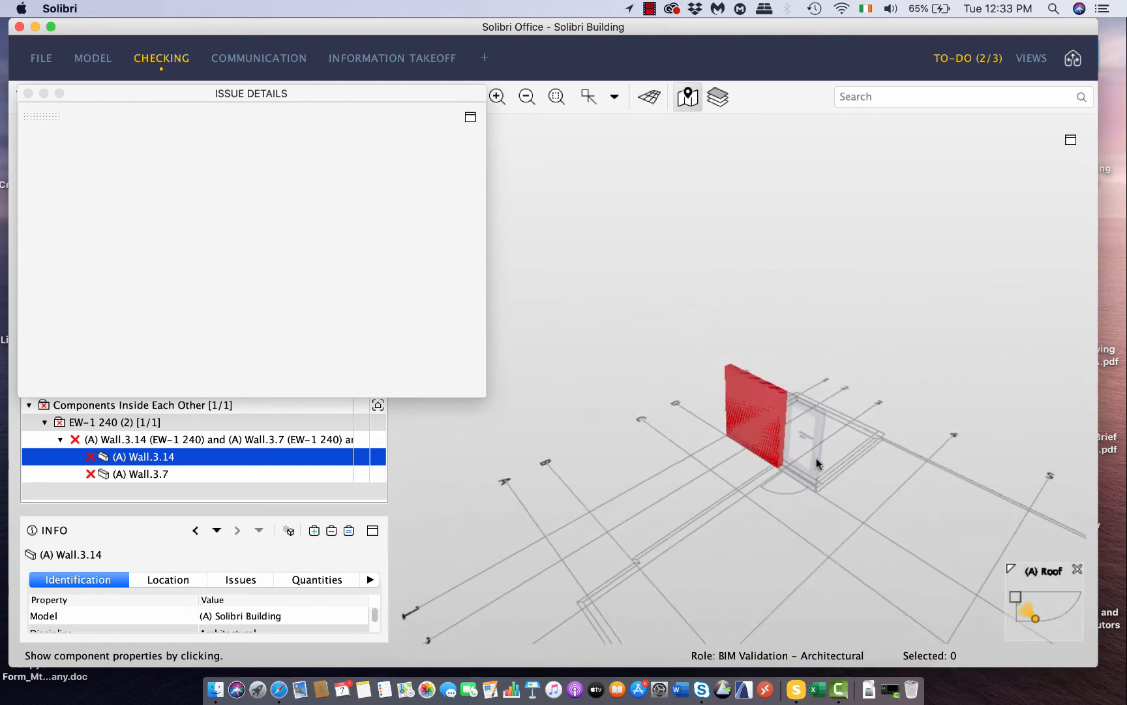
scroll(816, 463, up, 6)
scroll(816, 458, up, 4)
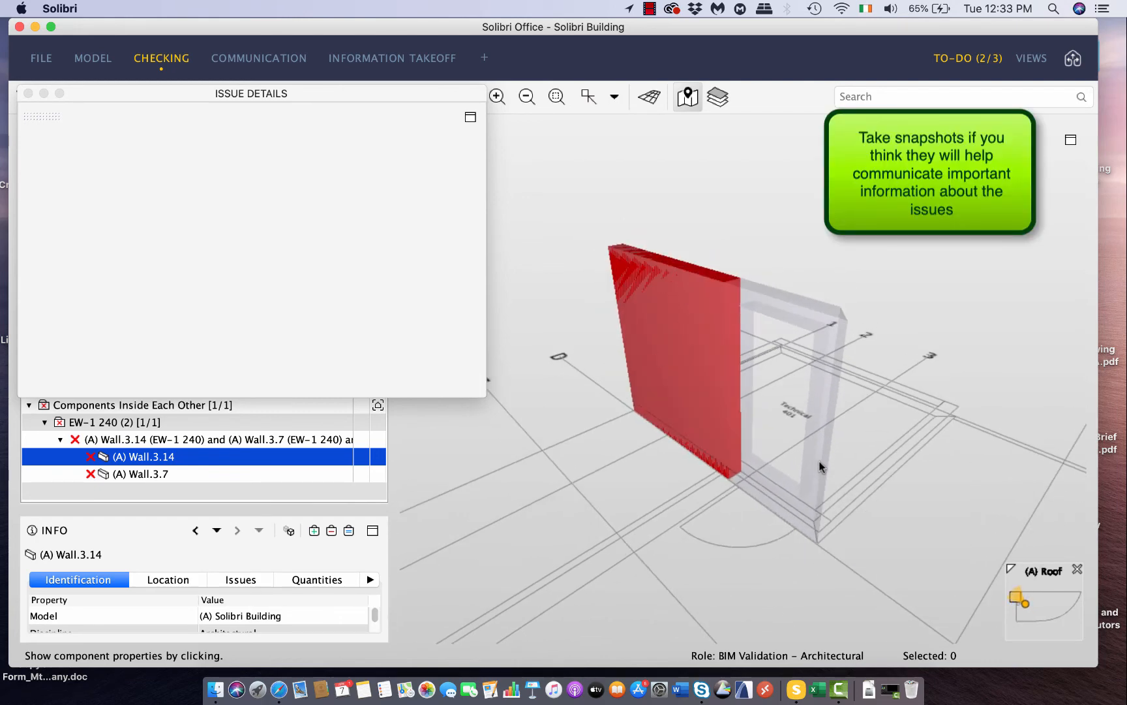
click(391, 97)
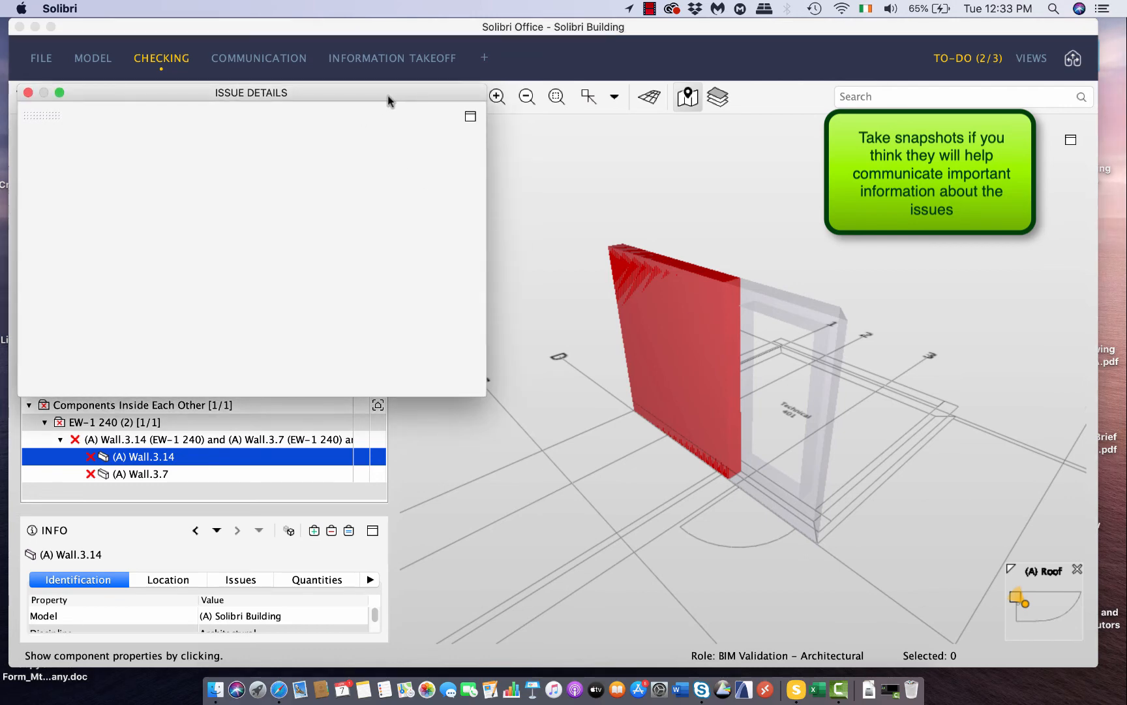
click(28, 92)
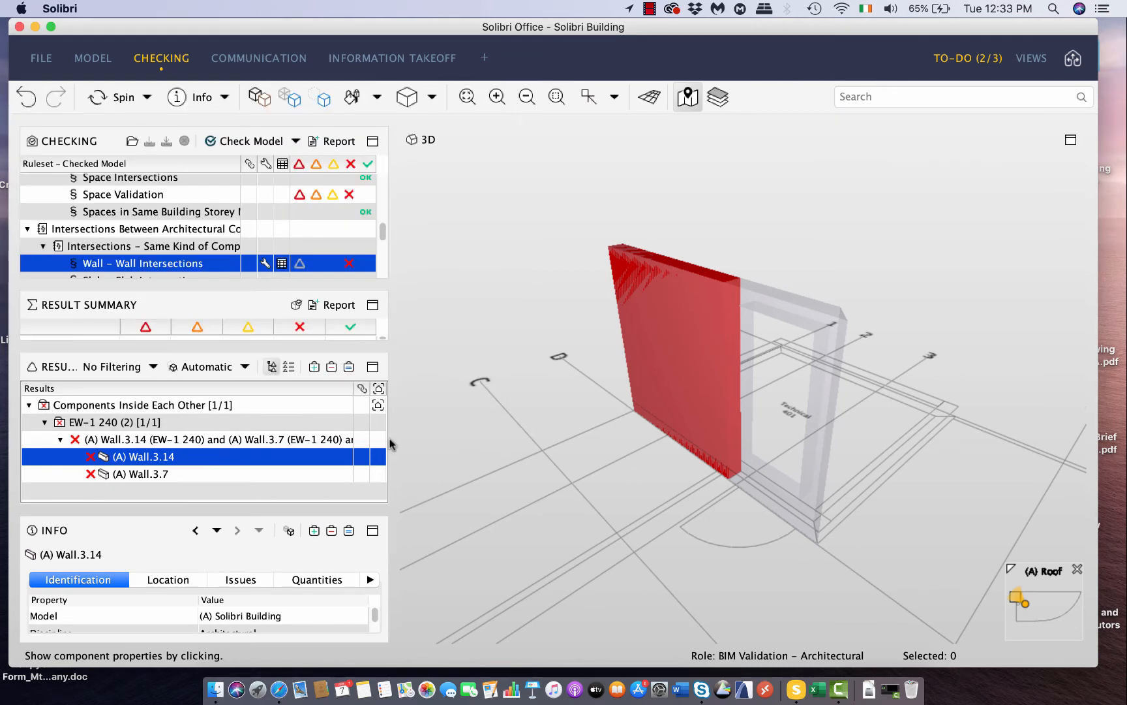
right_click(311, 441)
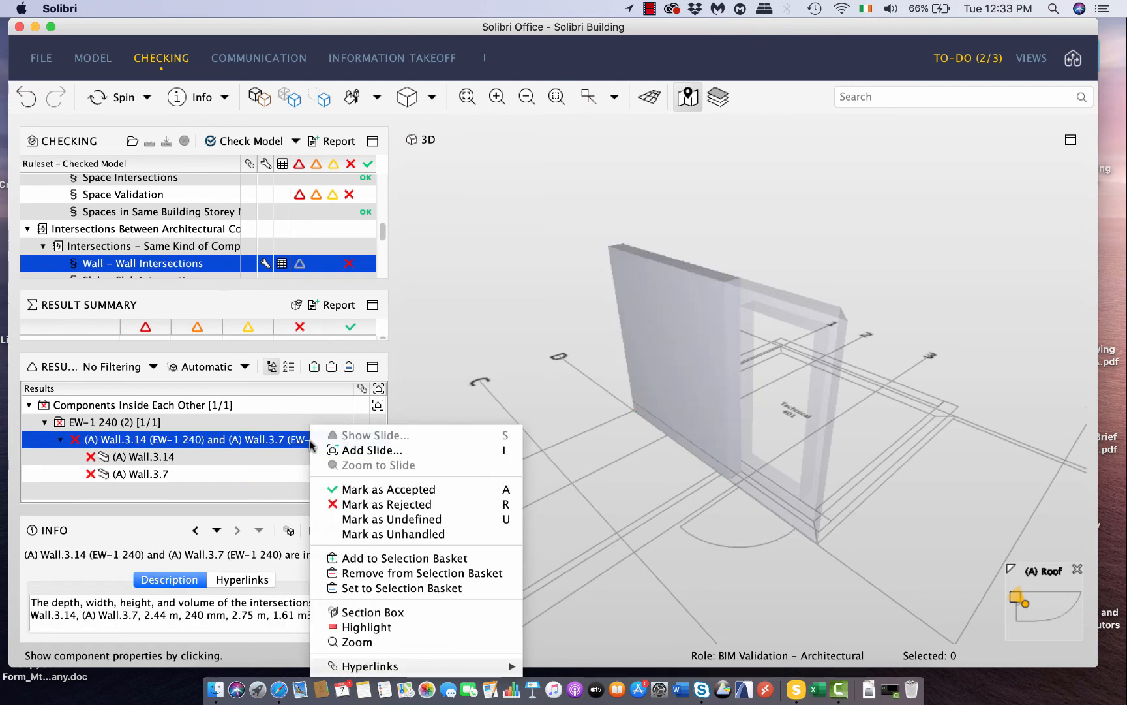
click(385, 449)
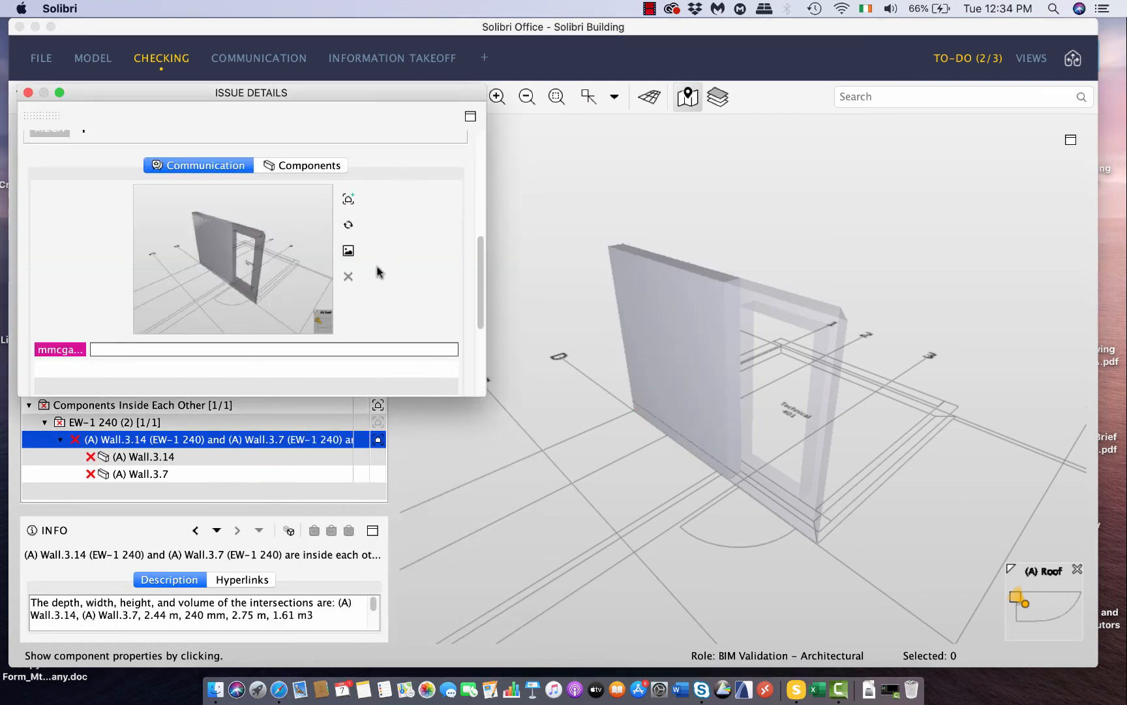
Step: Close the current issue details and open the existing slide of the Components Inside Each Other category
drag(418, 92, 933, 151)
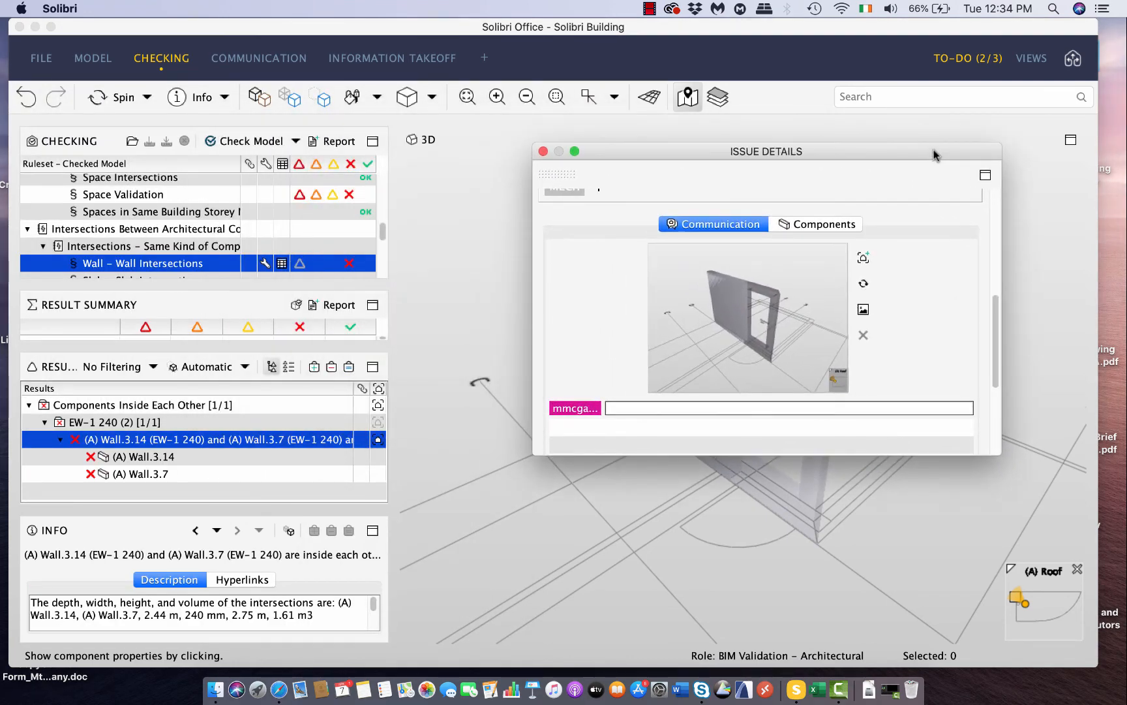
click(541, 151)
click(377, 406)
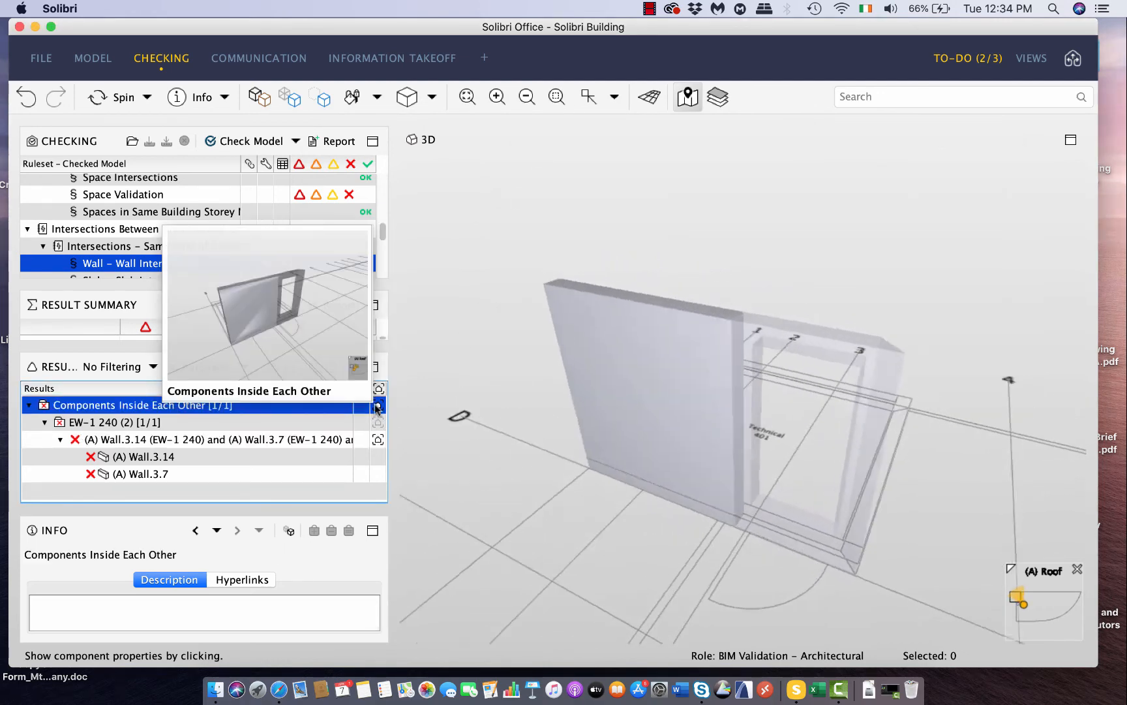
mouse_move(382, 407)
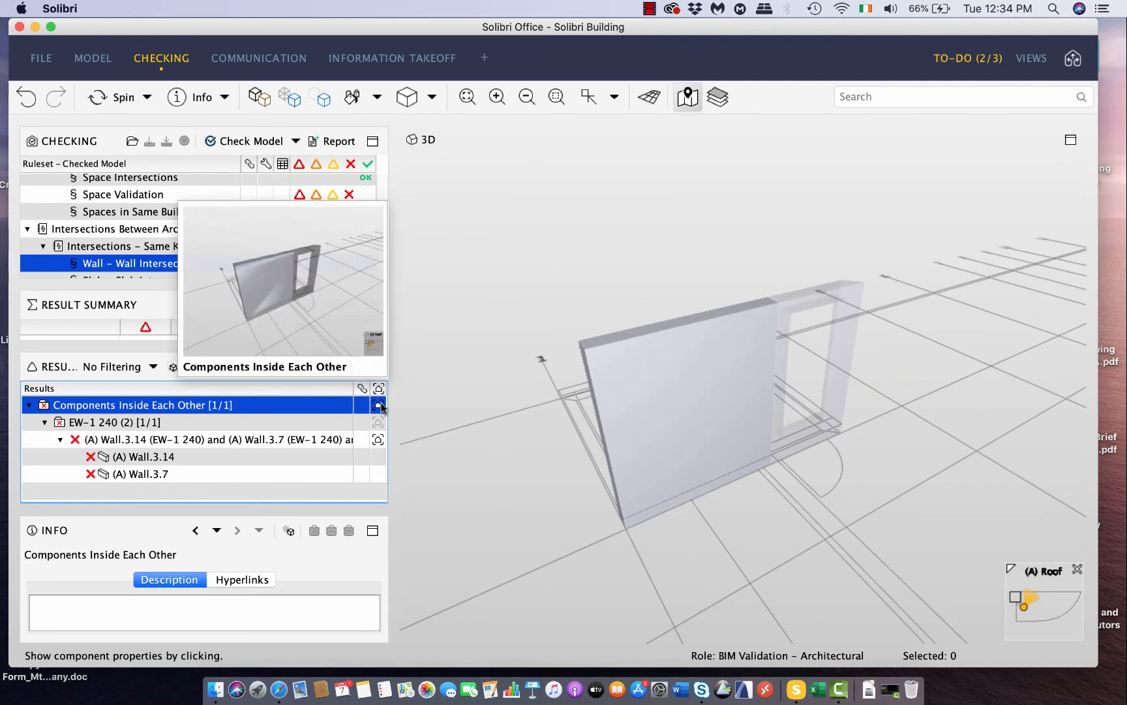
right_click(377, 408)
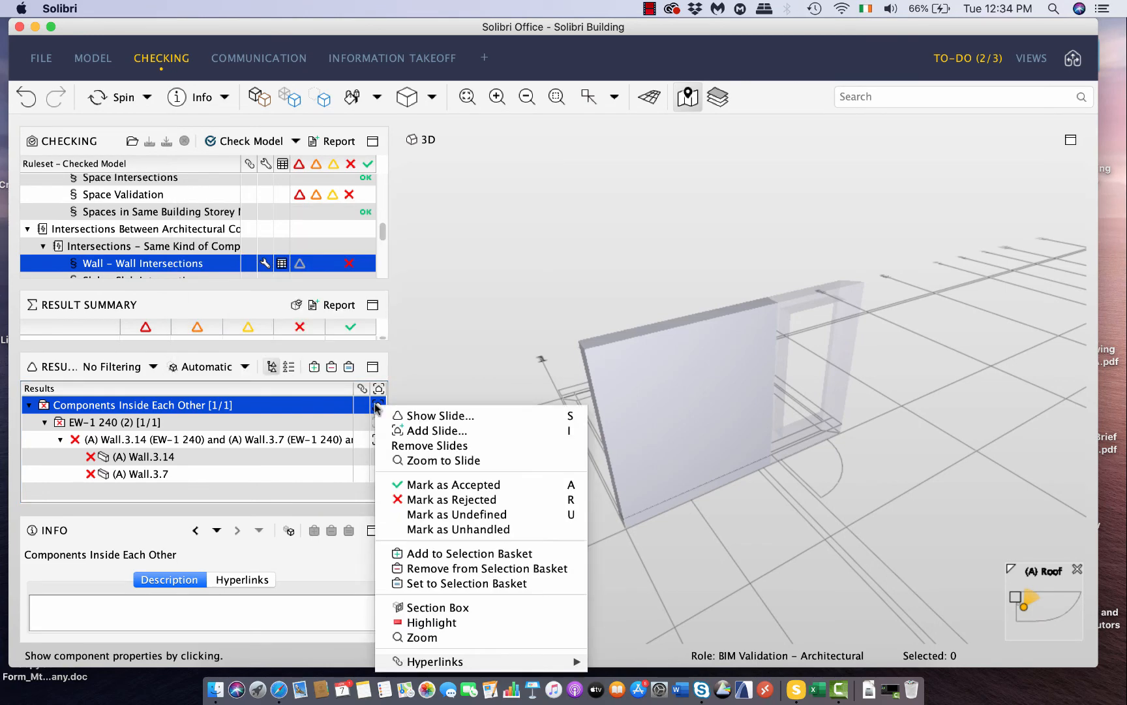
click(427, 418)
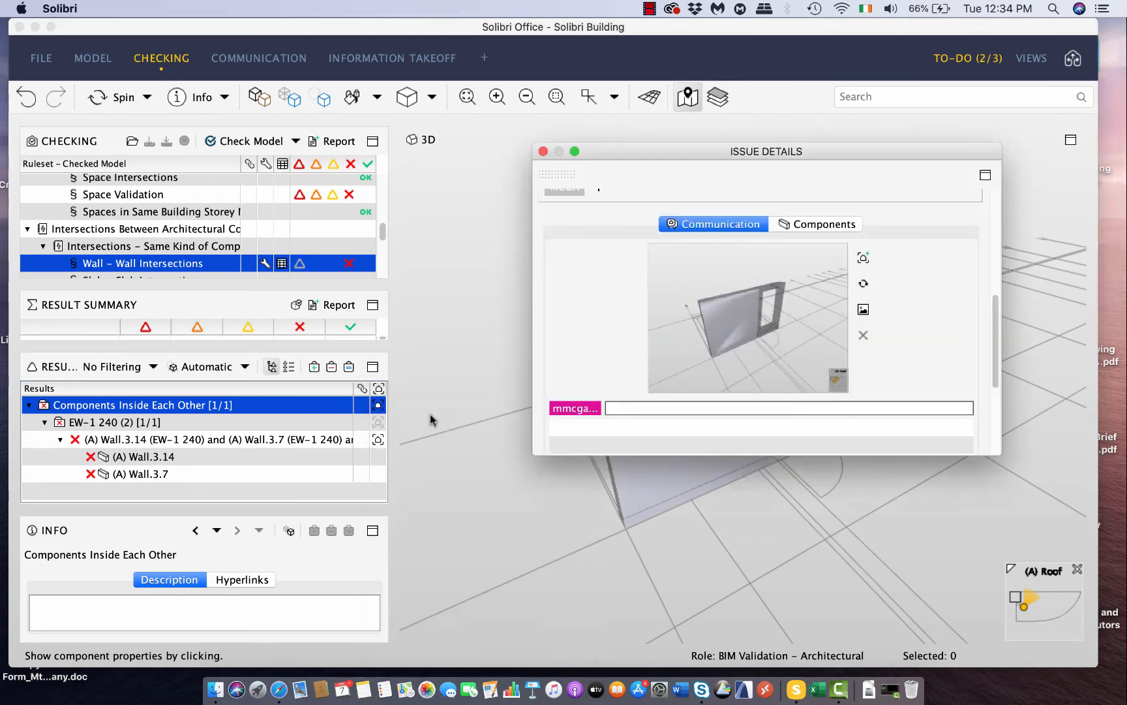
Step: Replace the snapshot in the Components Inside Each Other slide with the Highlighted issue image from the Desktop
drag(996, 327, 998, 356)
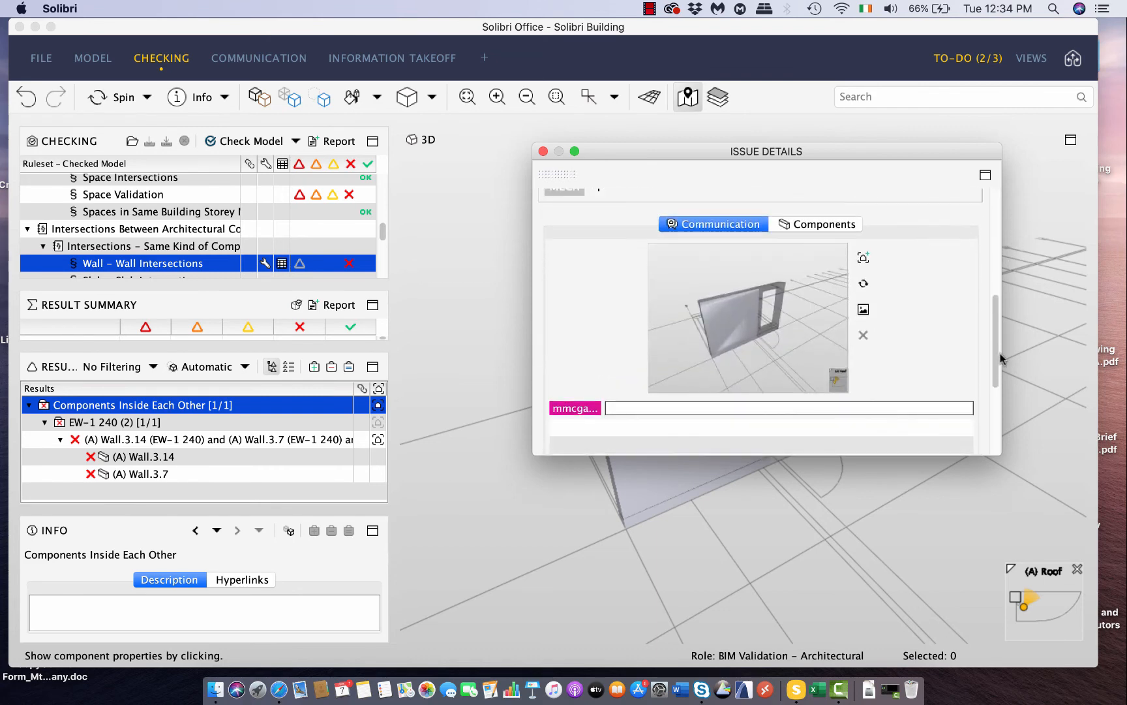
click(863, 310)
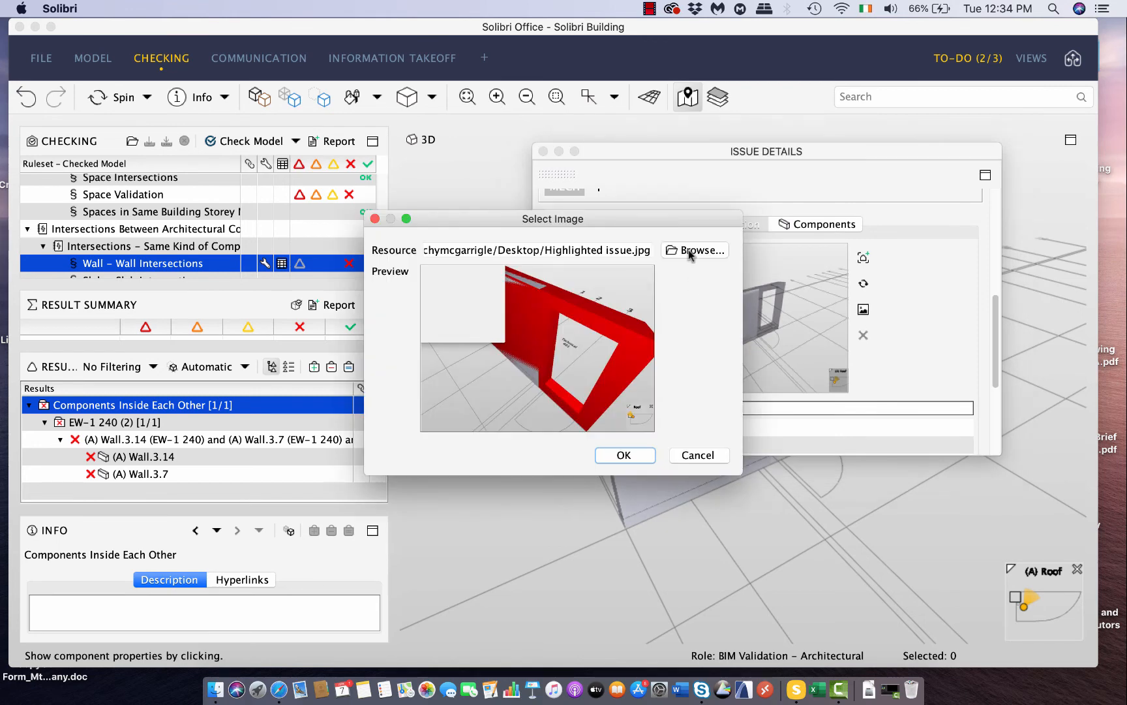
click(708, 251)
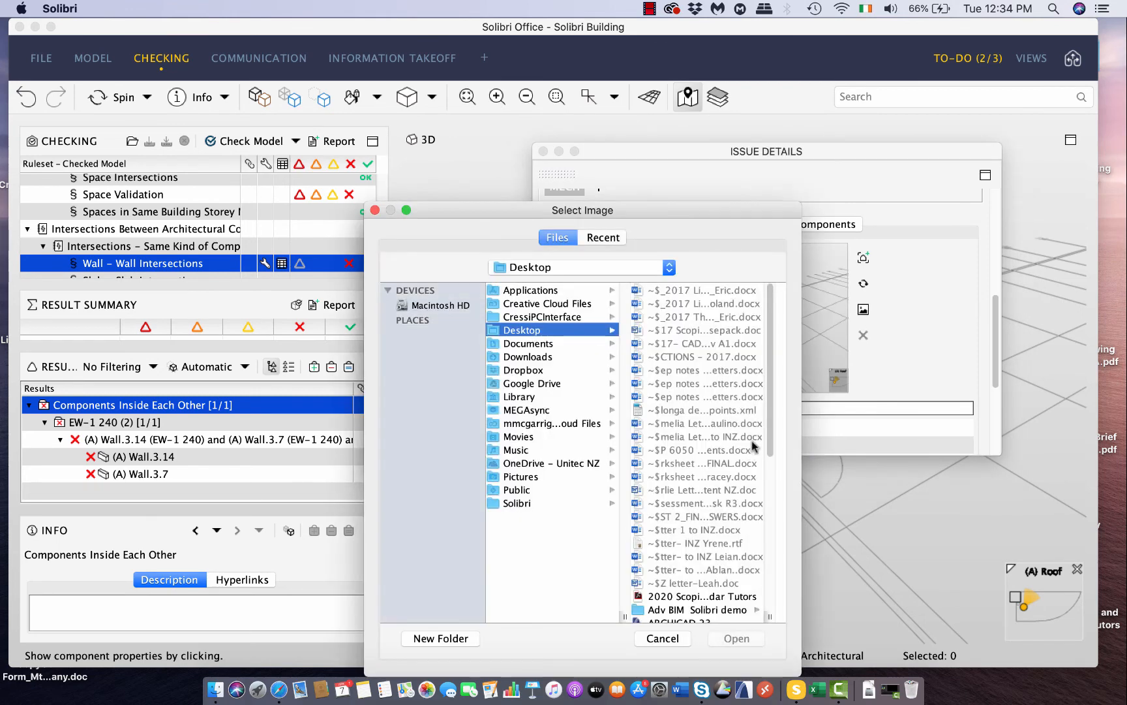
drag(774, 407, 755, 522)
scroll(755, 522, down, 3)
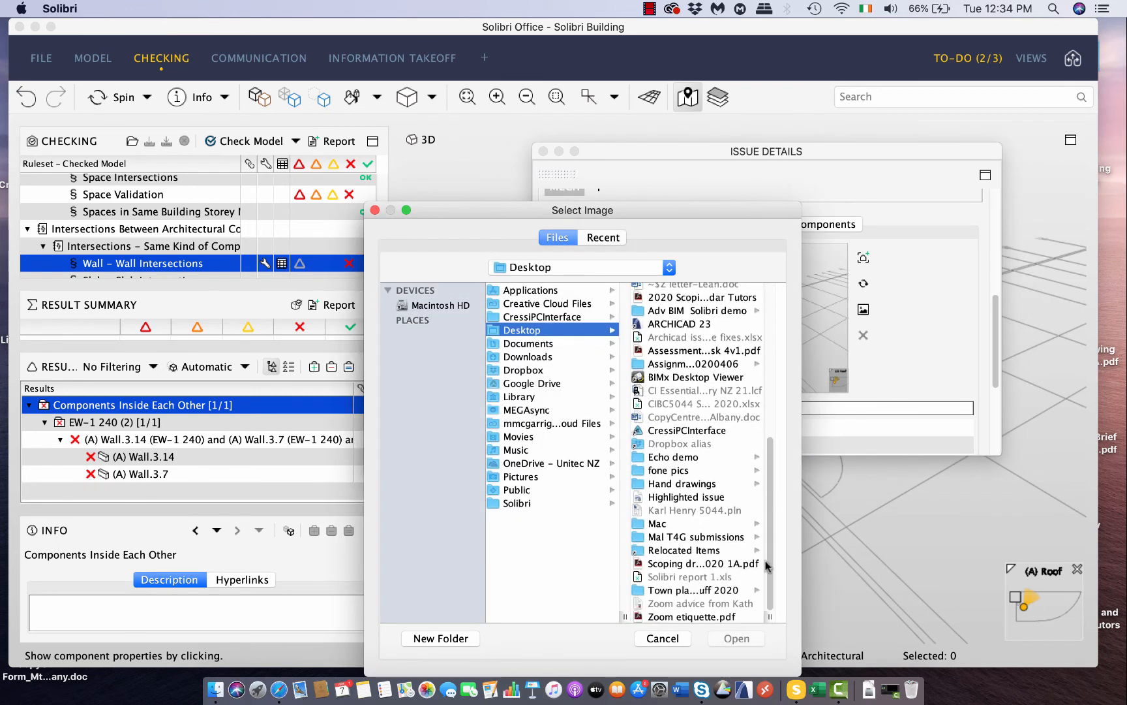
click(703, 499)
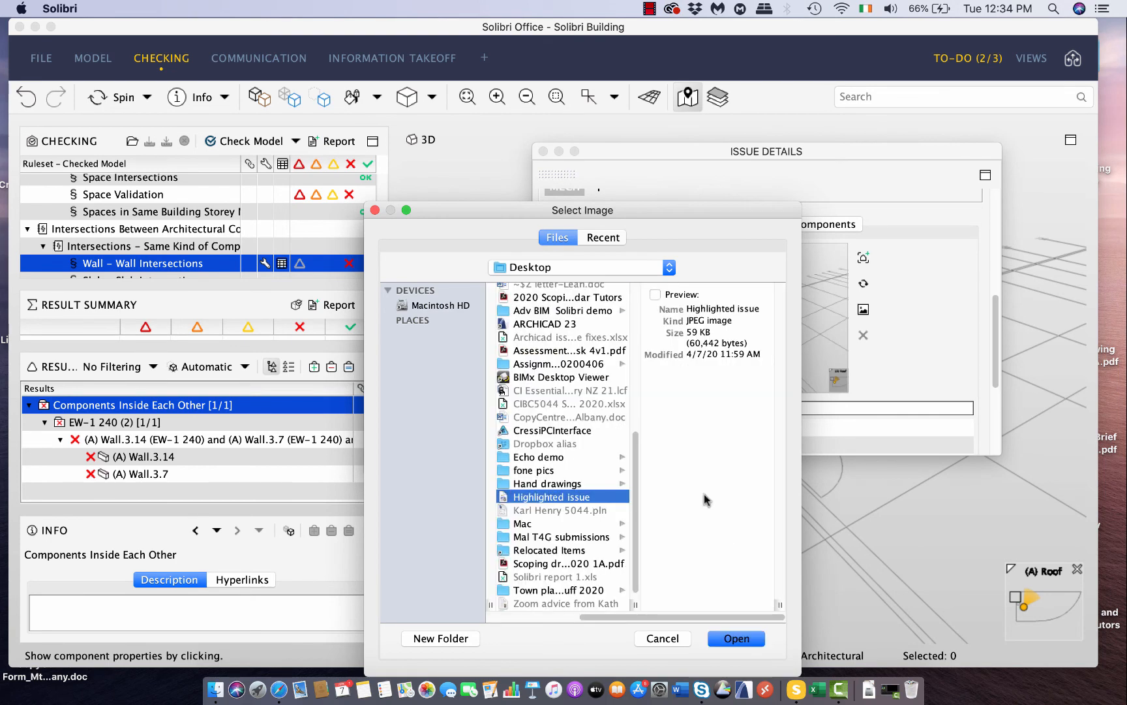
click(736, 638)
click(623, 452)
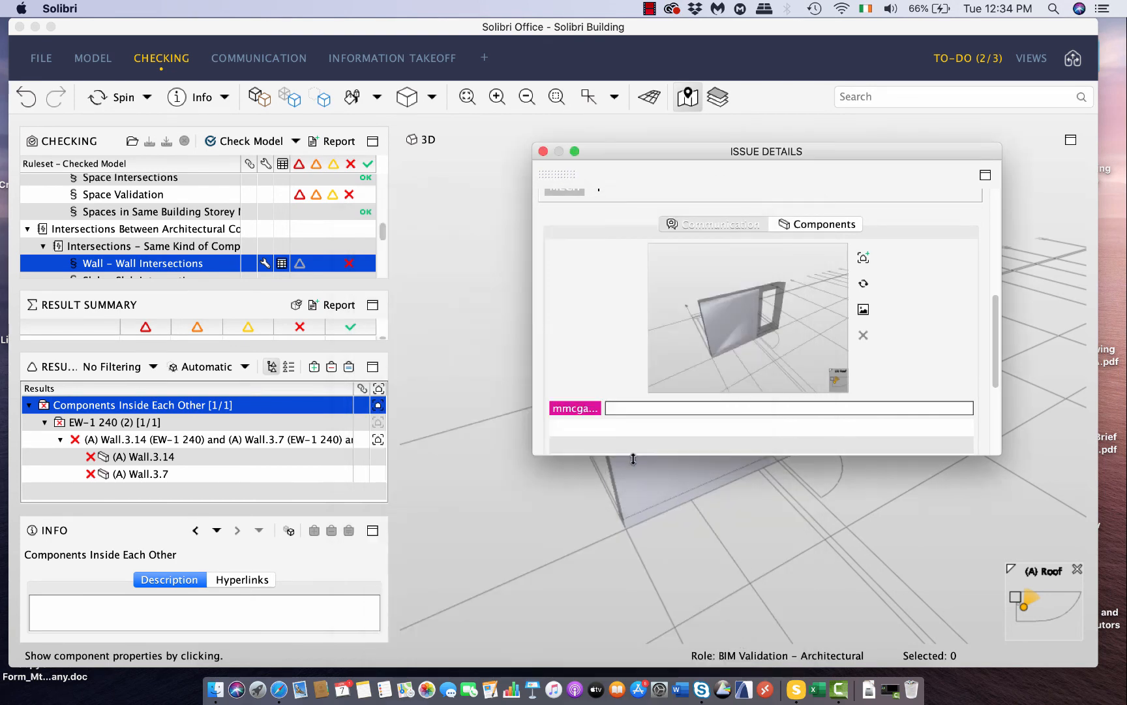
Step: Add a new snapshot of the overlapping walls to the Components Inside Each Other slide, with the walls clear of the issue details window
drag(996, 313, 987, 282)
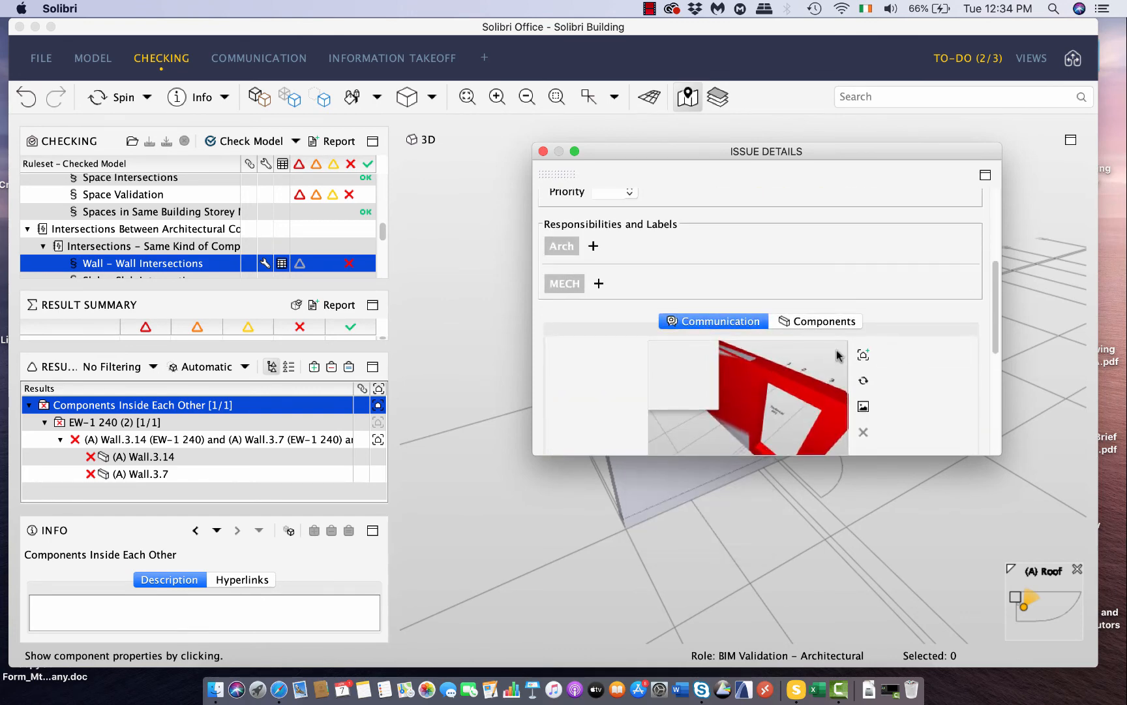
drag(772, 148, 366, 95)
click(747, 378)
drag(747, 378, 668, 279)
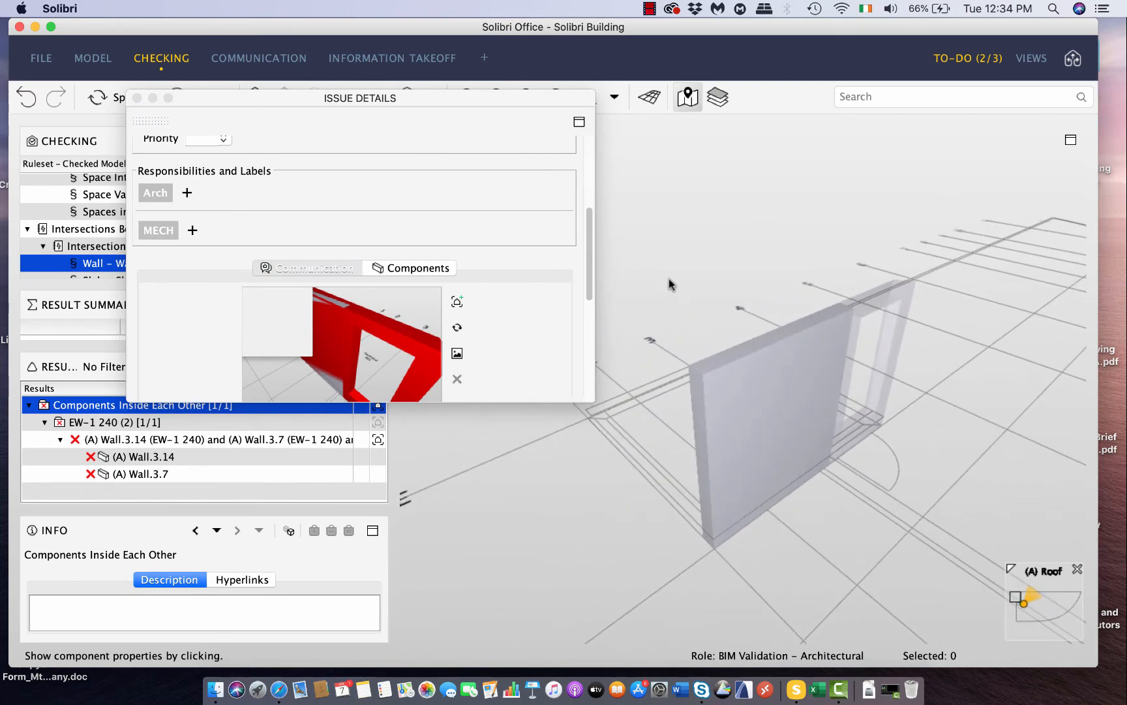
mouse_move(590, 243)
mouse_down()
mouse_move(579, 297)
mouse_move(593, 235)
mouse_up()
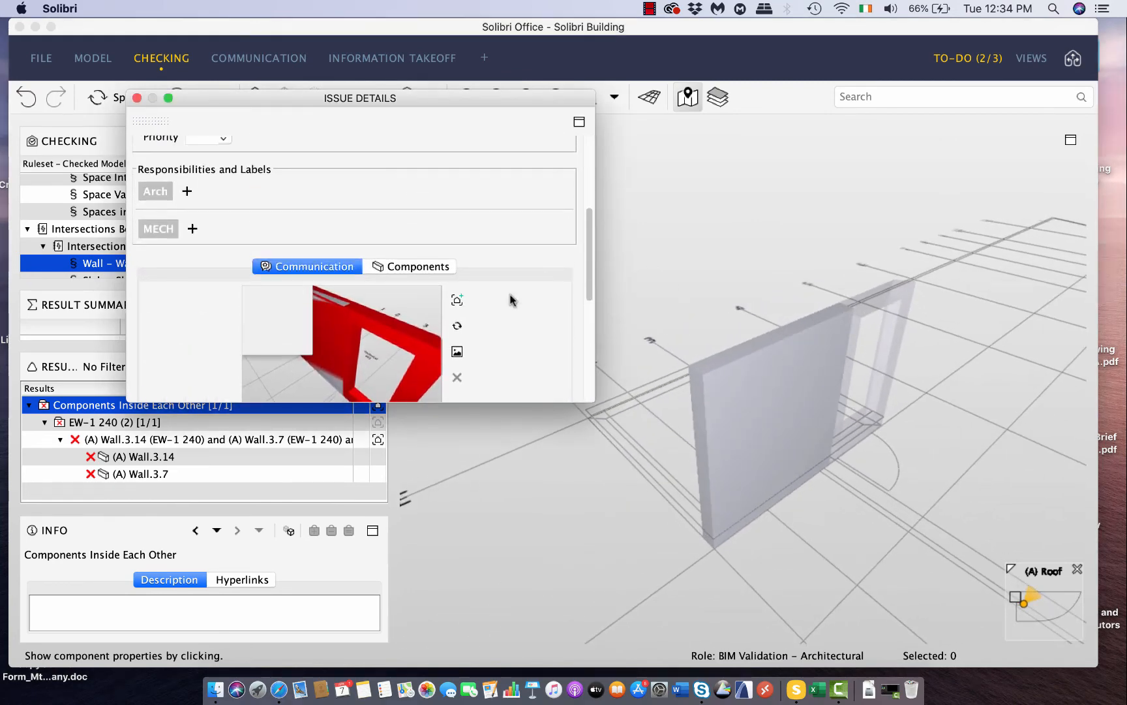
click(459, 301)
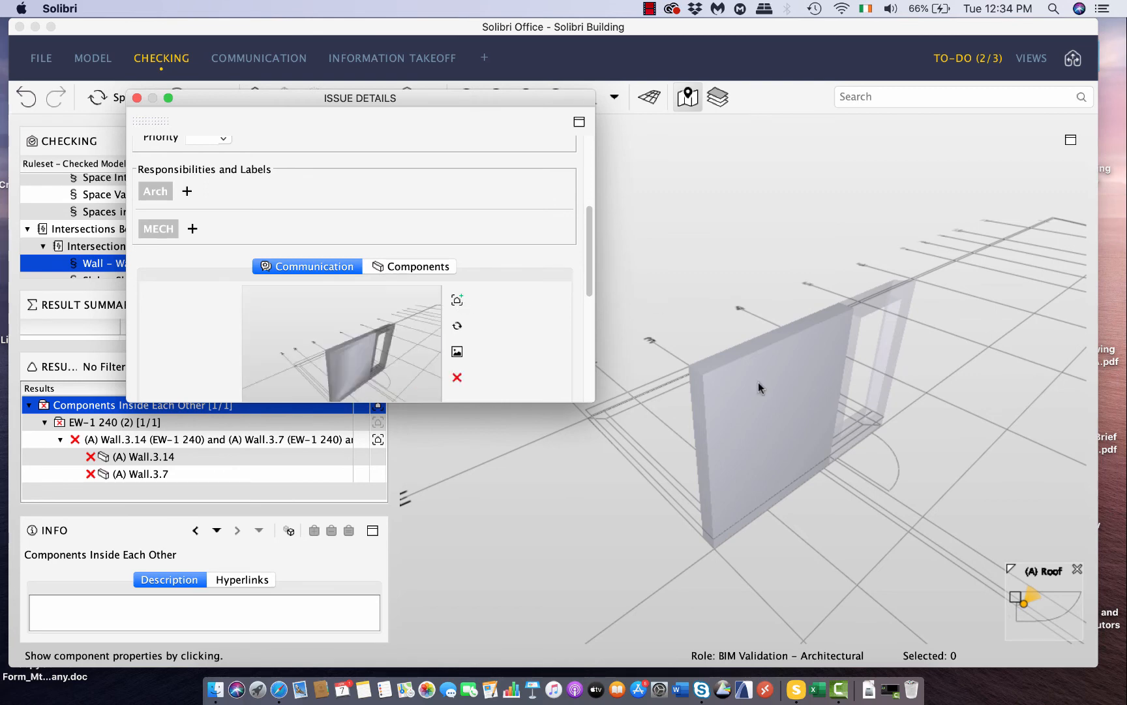
Step: Add another snapshot to the slide, looking along the overlapping walls from a steeper angle, and close the issue details
drag(761, 386, 895, 398)
middle_drag(771, 433, 900, 438)
drag(900, 439, 748, 479)
scroll(803, 430, down, 3)
scroll(804, 430, up, 5)
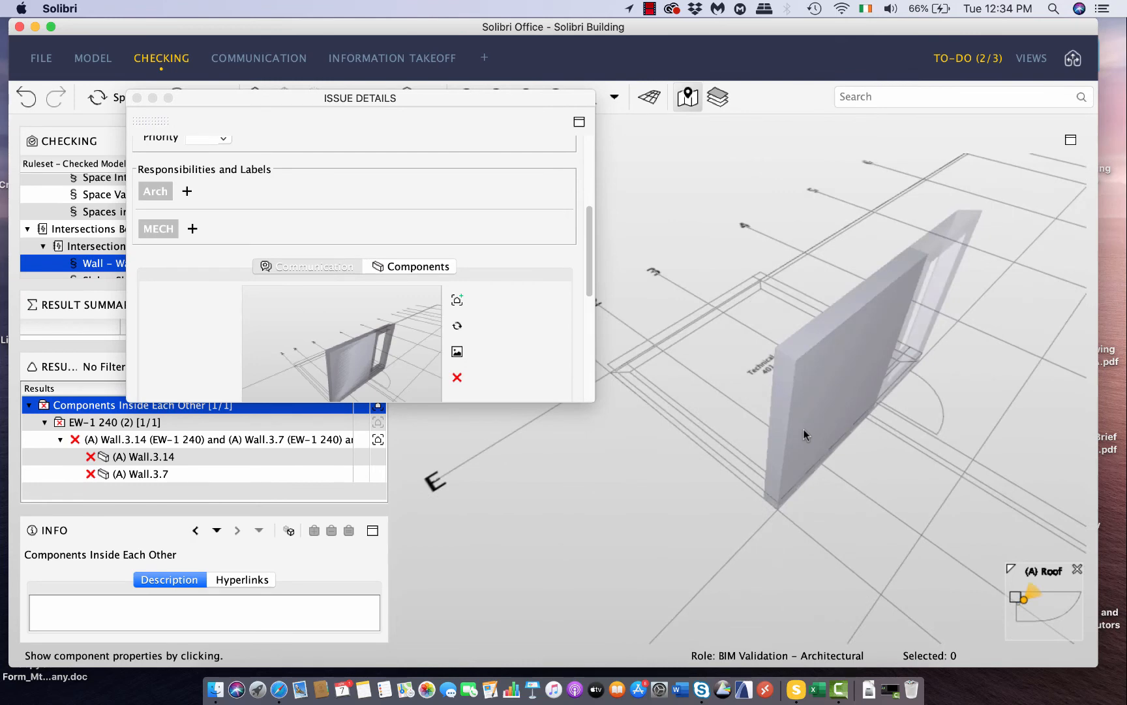
drag(804, 429, 692, 458)
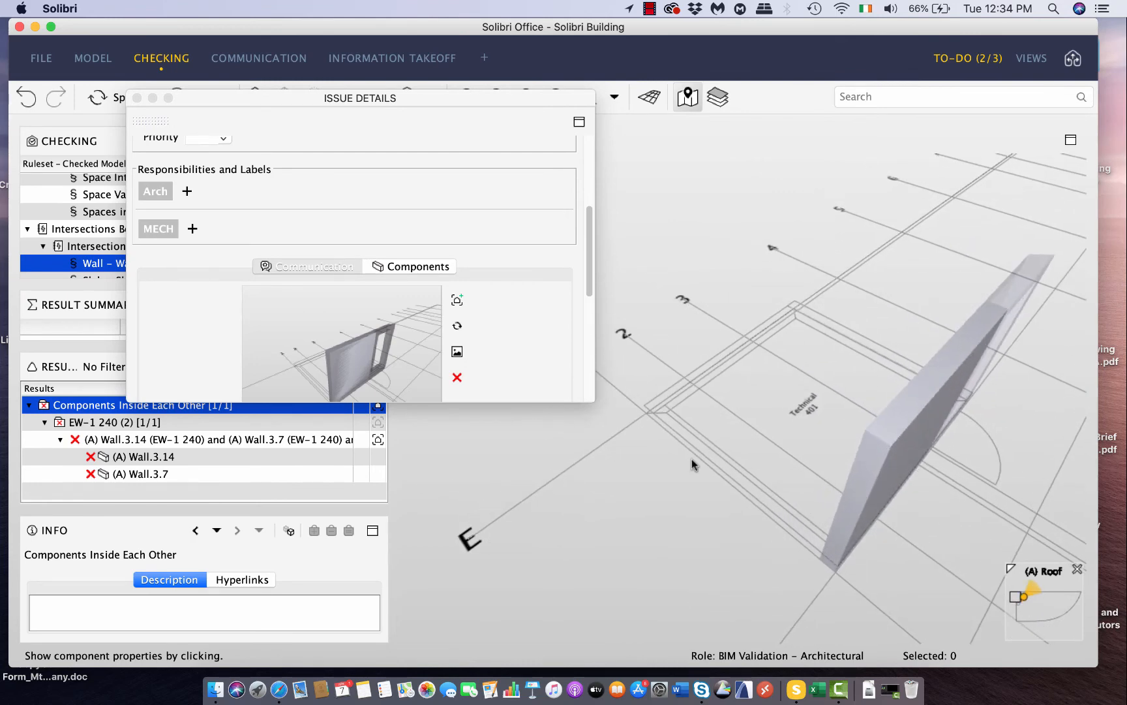
click(458, 299)
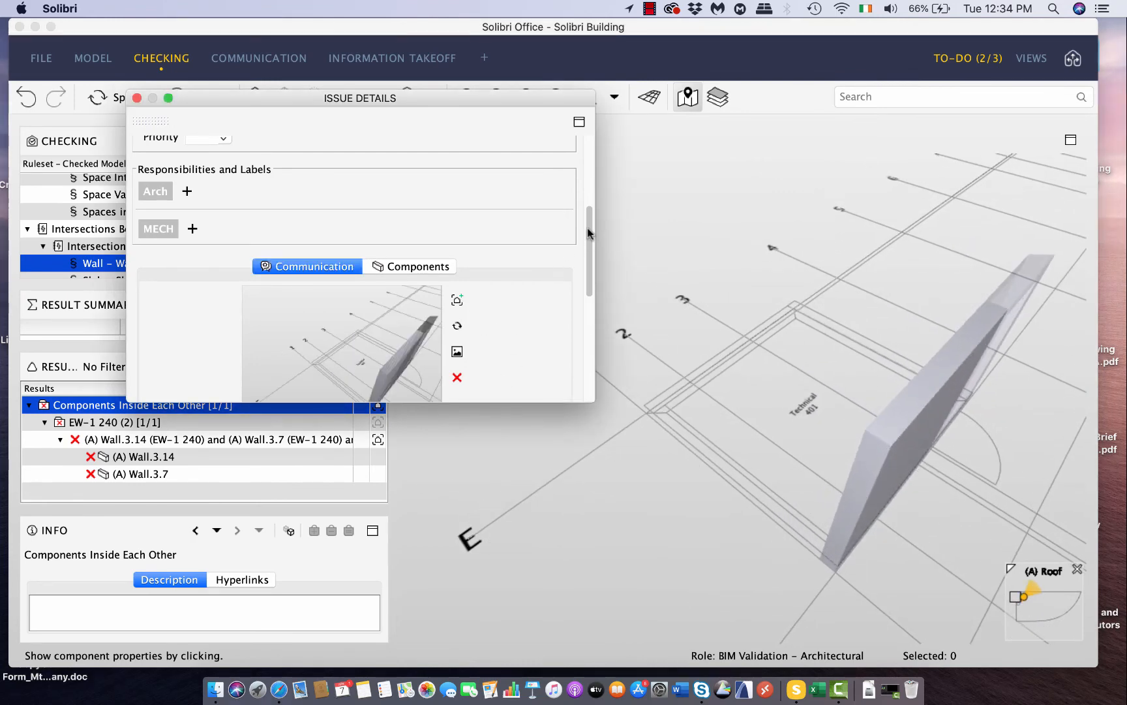
drag(588, 231, 587, 329)
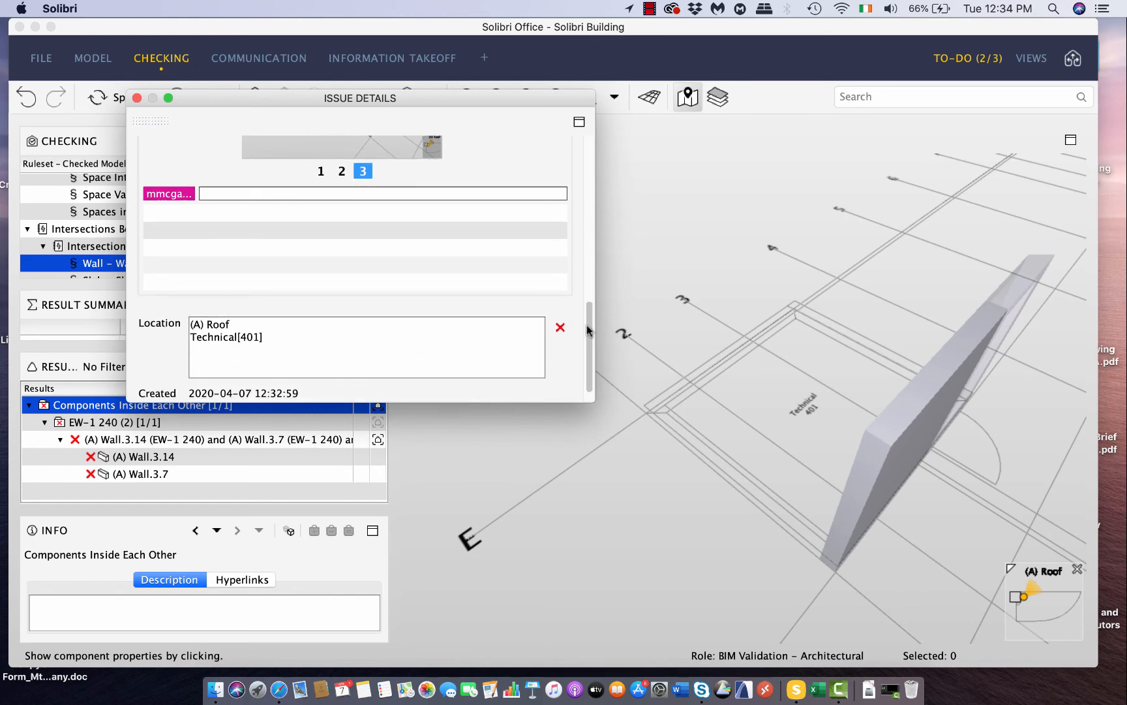
click(136, 98)
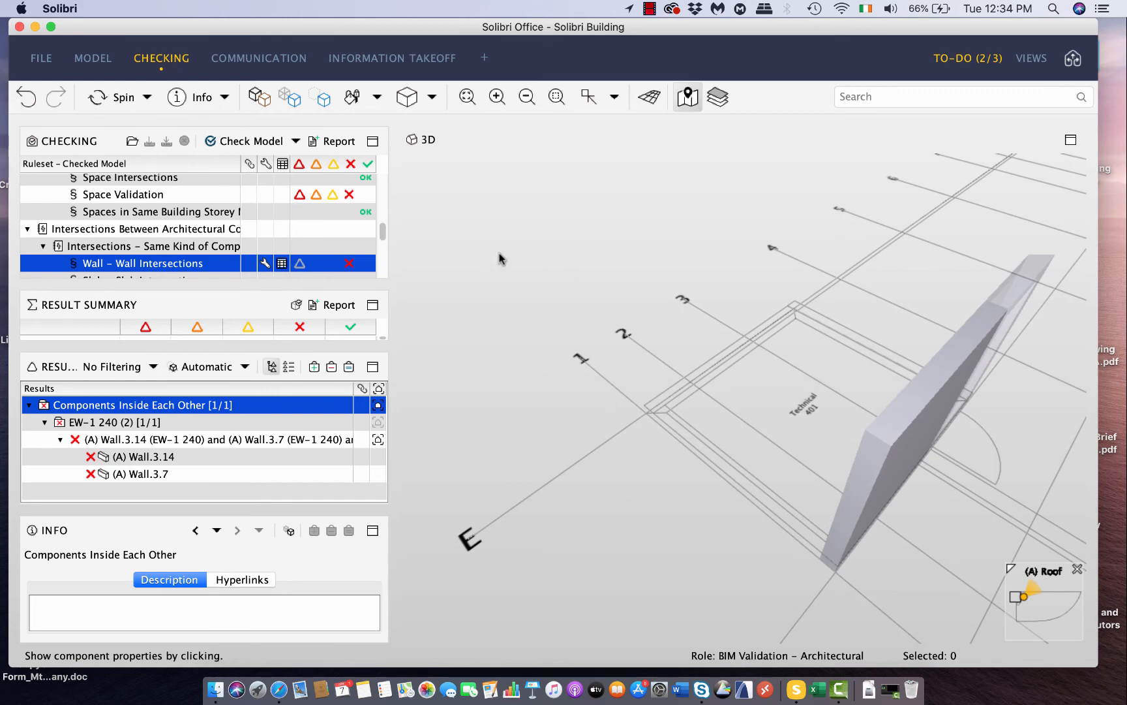
Step: Create Presentation 1 from the checking results, including the BIM Validation - Architectural, General Space Check and Intersections Between Architectural Components issues
click(254, 60)
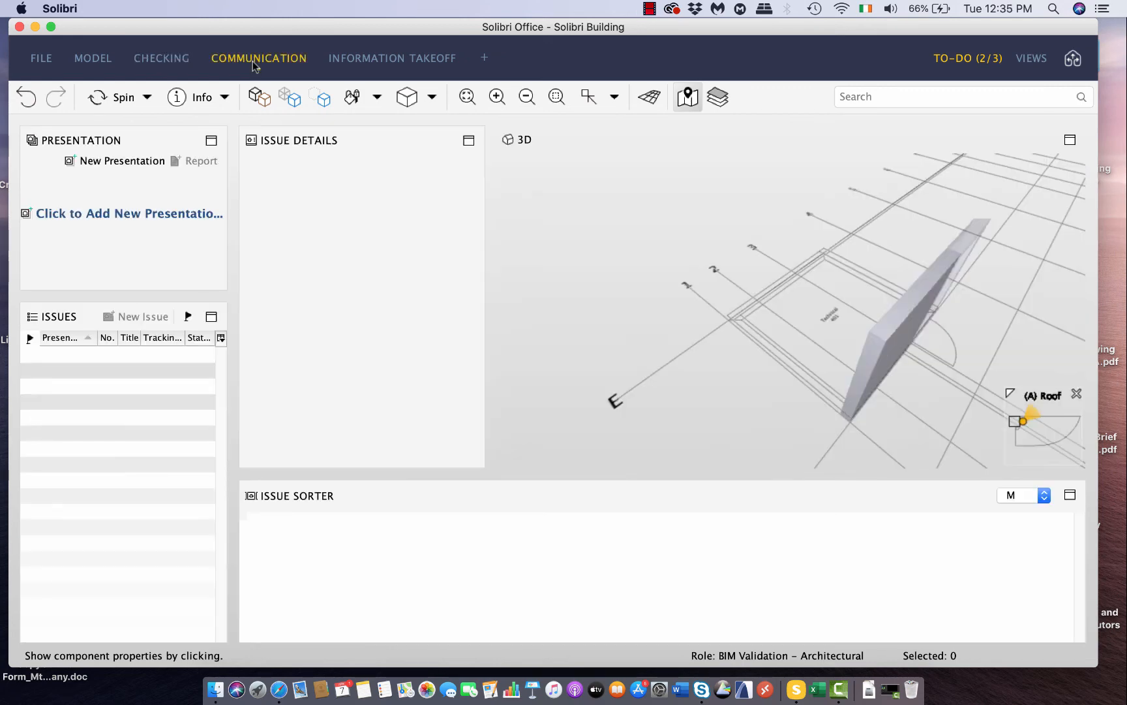
click(136, 215)
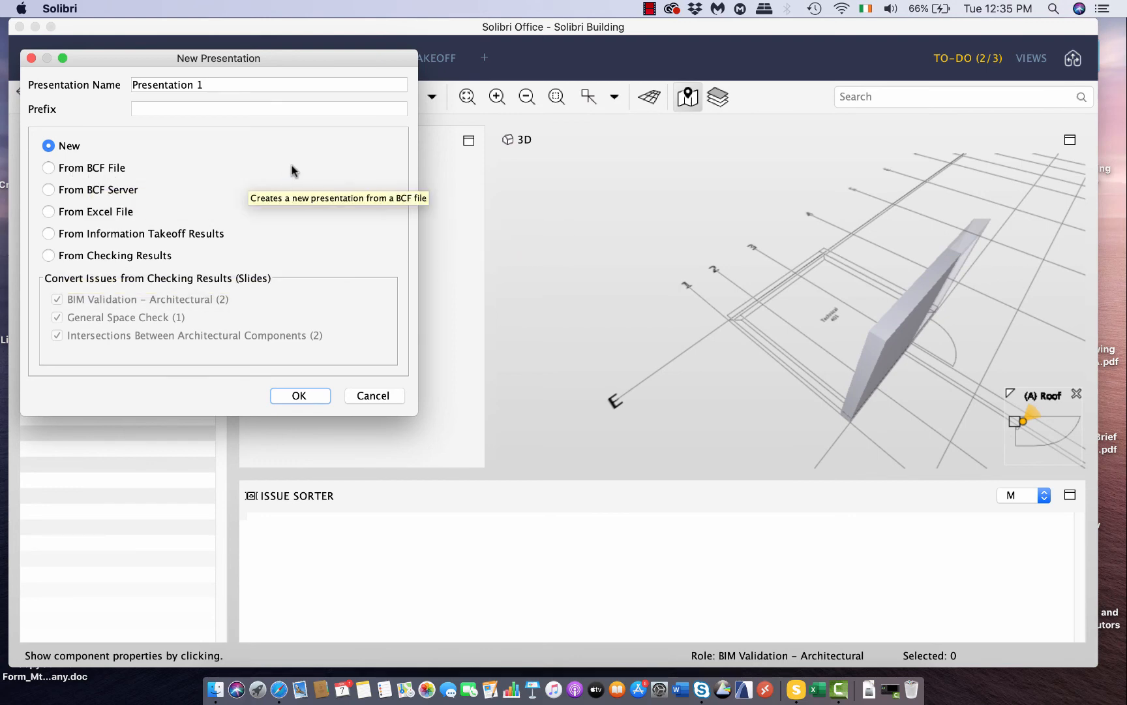
click(49, 256)
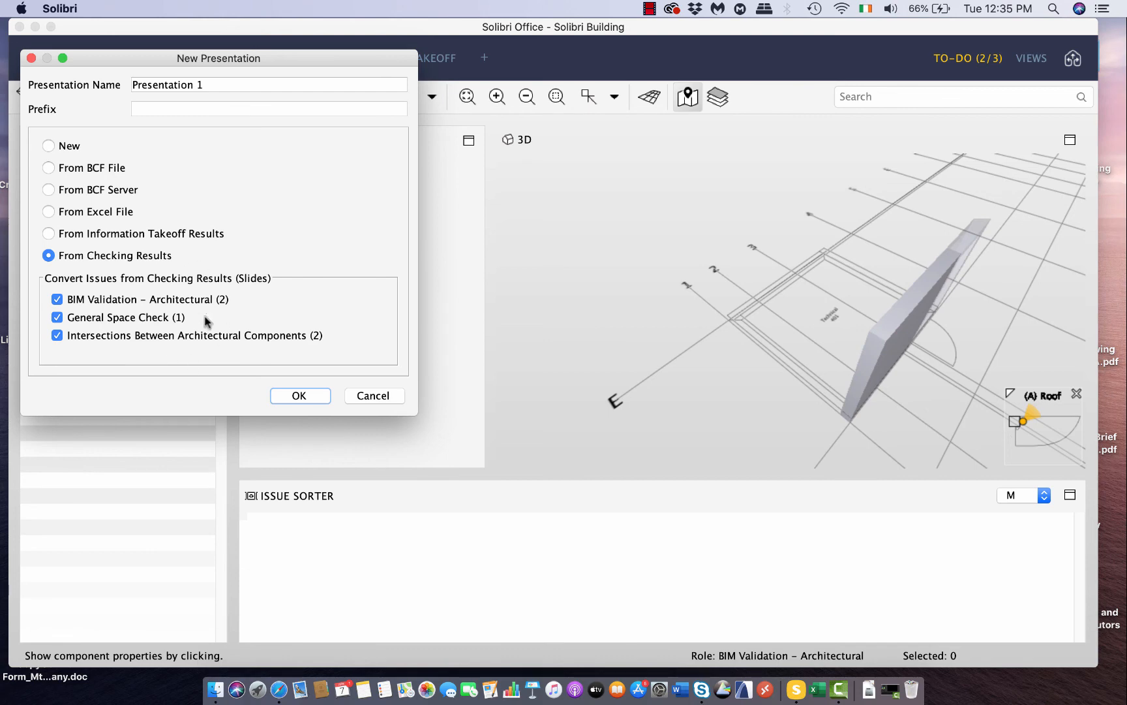
click(300, 396)
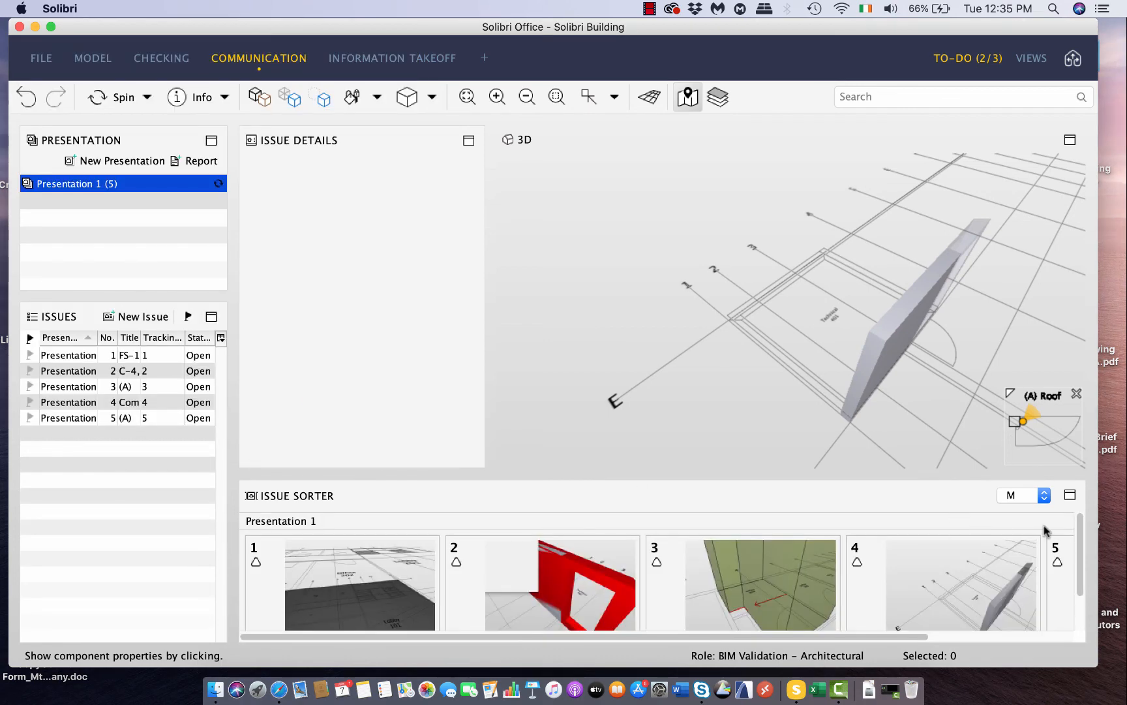
Step: Review the first three issues of Presentation 1 with their 3D views and descriptions: FS-1 floor height, C-4 column clearance and Office[308] space
scroll(1083, 526, down, 2)
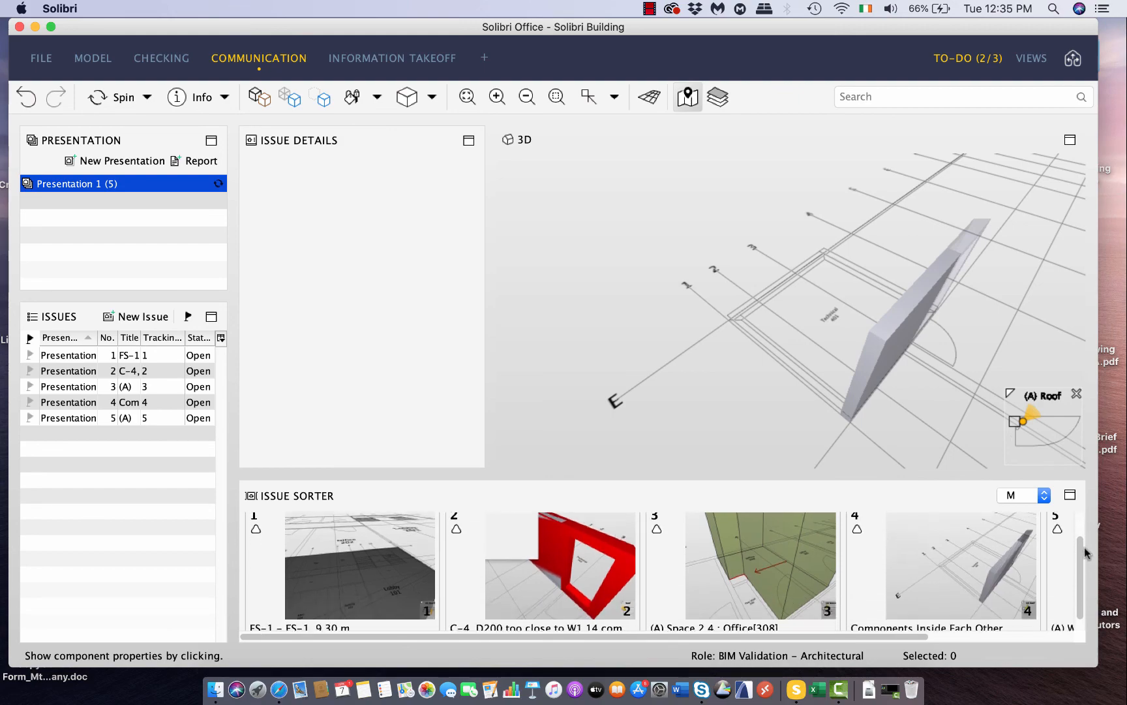
scroll(1083, 531, up, 1)
click(370, 570)
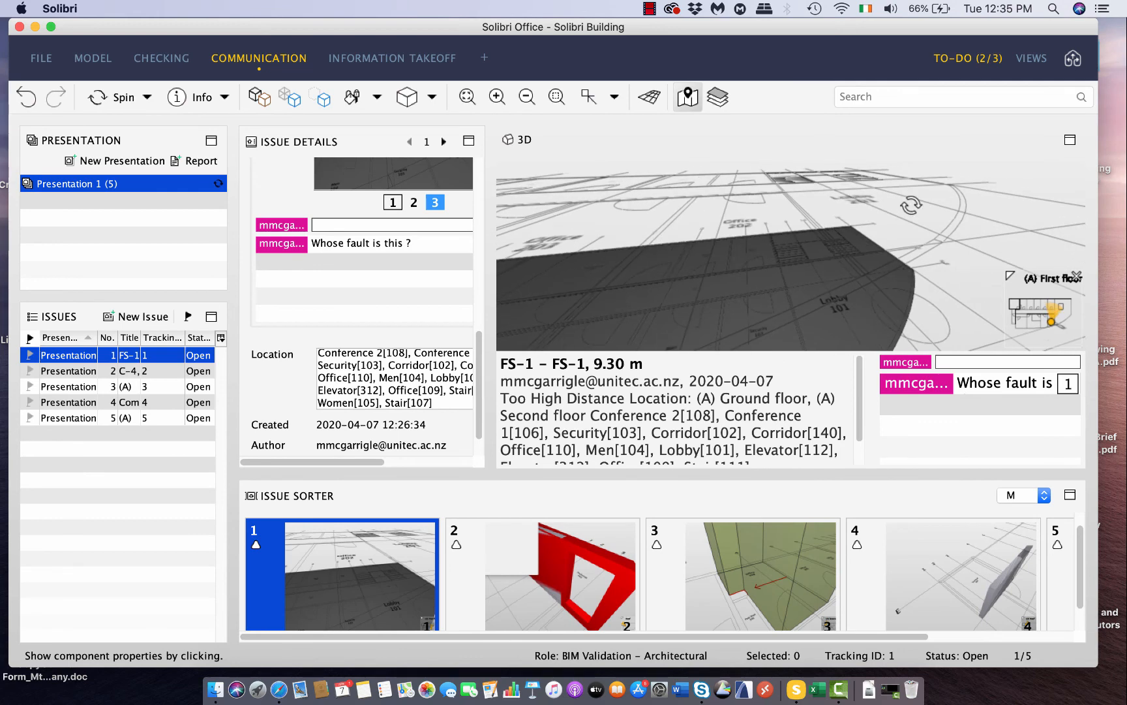
drag(914, 205, 720, 253)
scroll(923, 227, down, 6)
scroll(923, 227, down, 10)
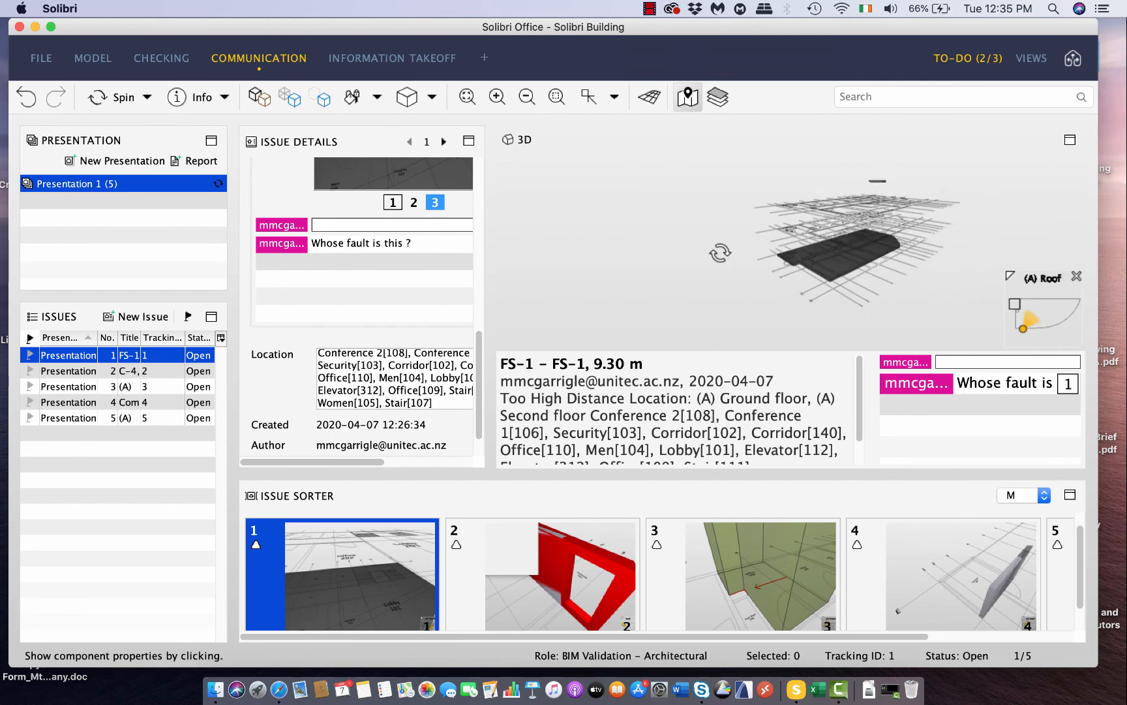
scroll(949, 261, down, 2)
scroll(948, 259, up, 8)
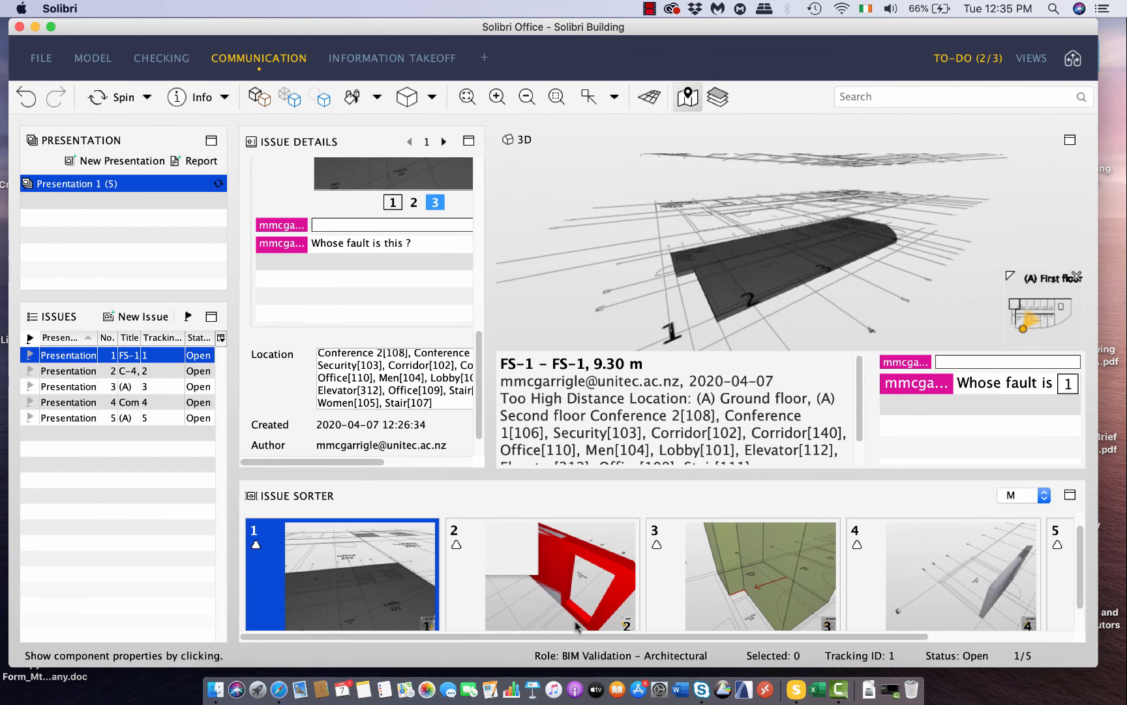
click(592, 551)
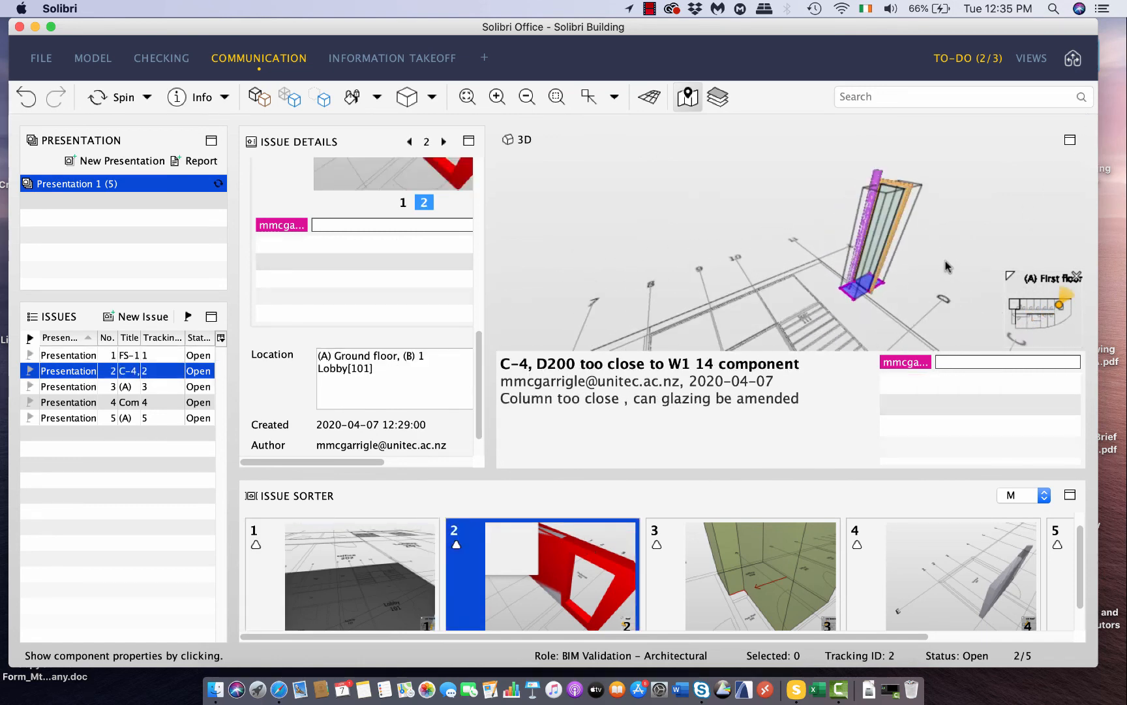
click(759, 565)
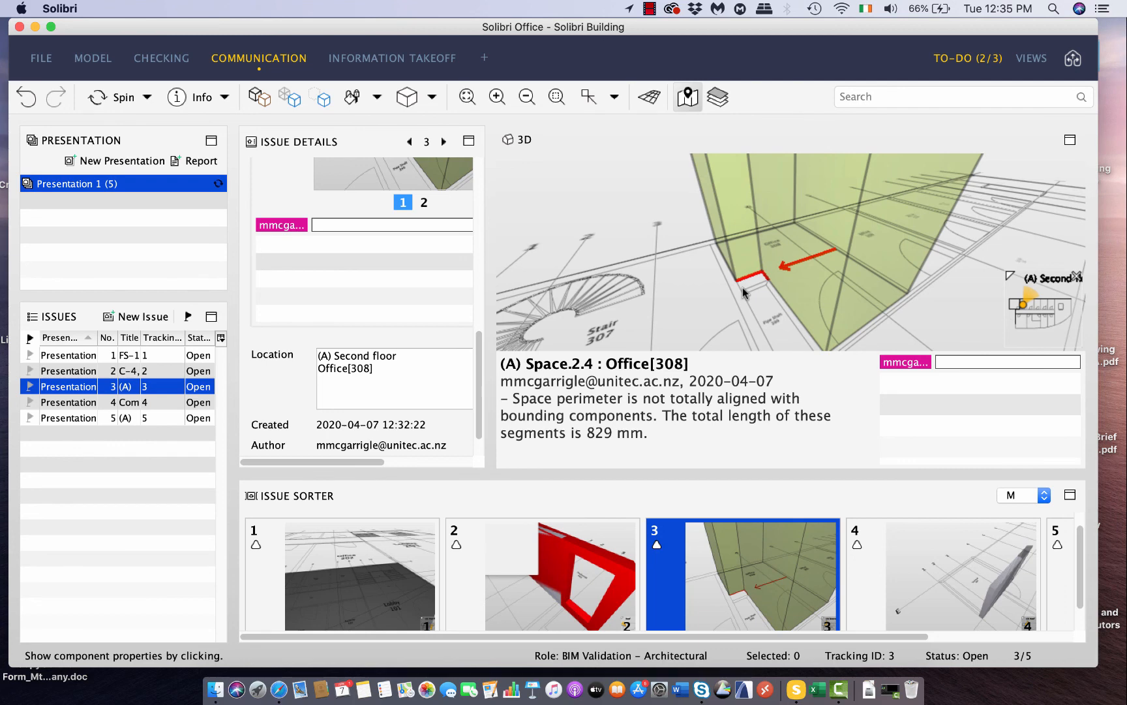
Step: Save a general PDF report of all Presentation 1 issues to the Desktop as Presentation 1.pdf
click(195, 162)
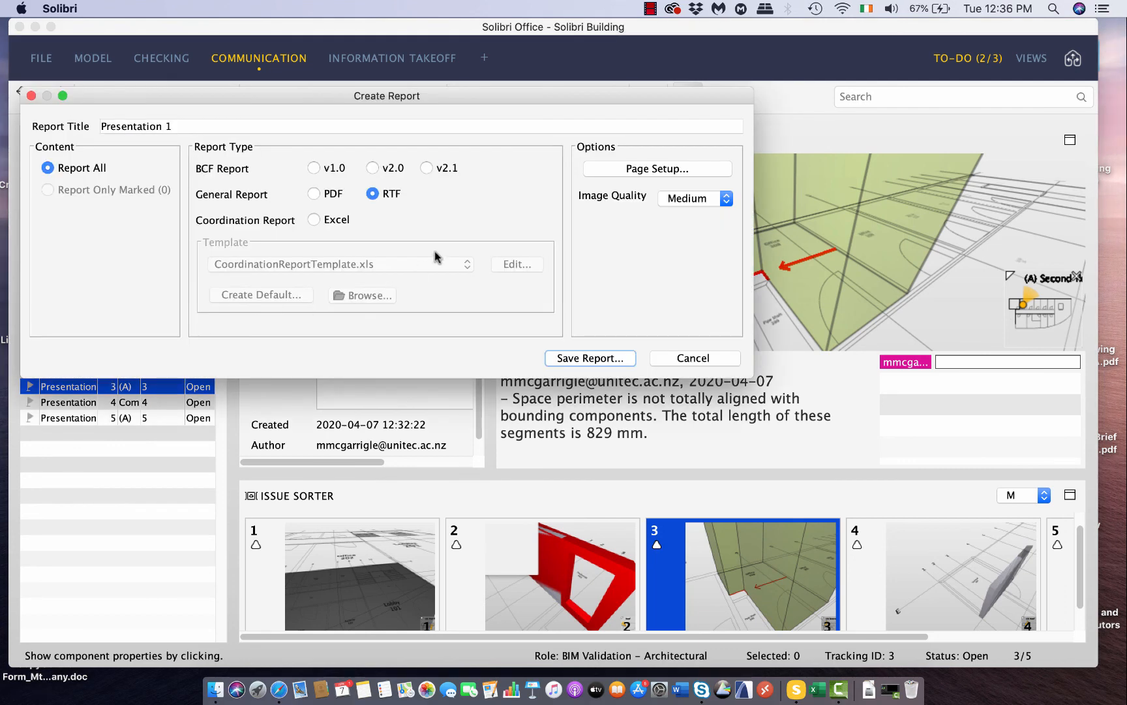
click(314, 221)
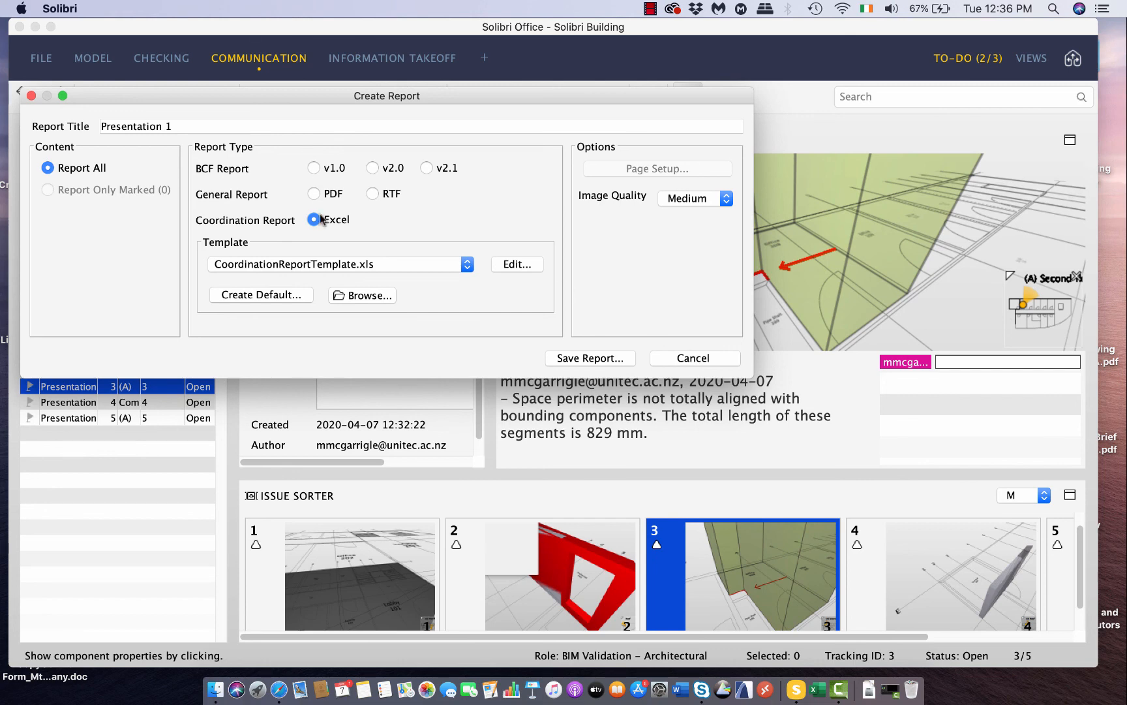
click(313, 194)
click(611, 358)
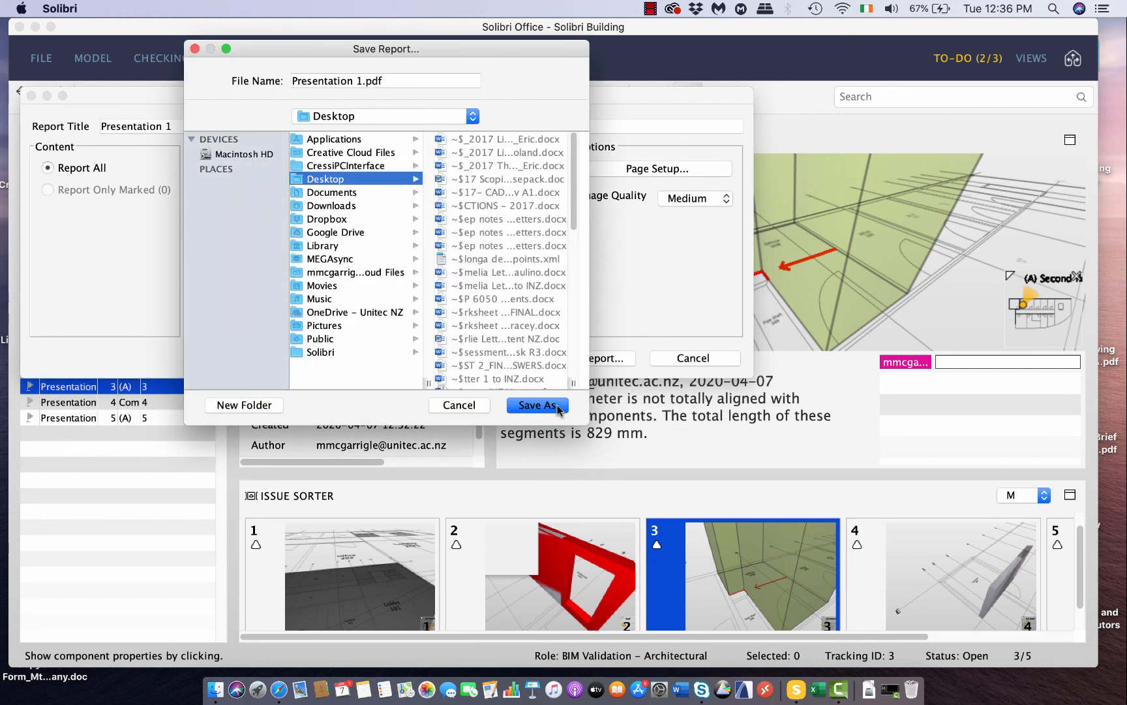
click(555, 405)
click(643, 383)
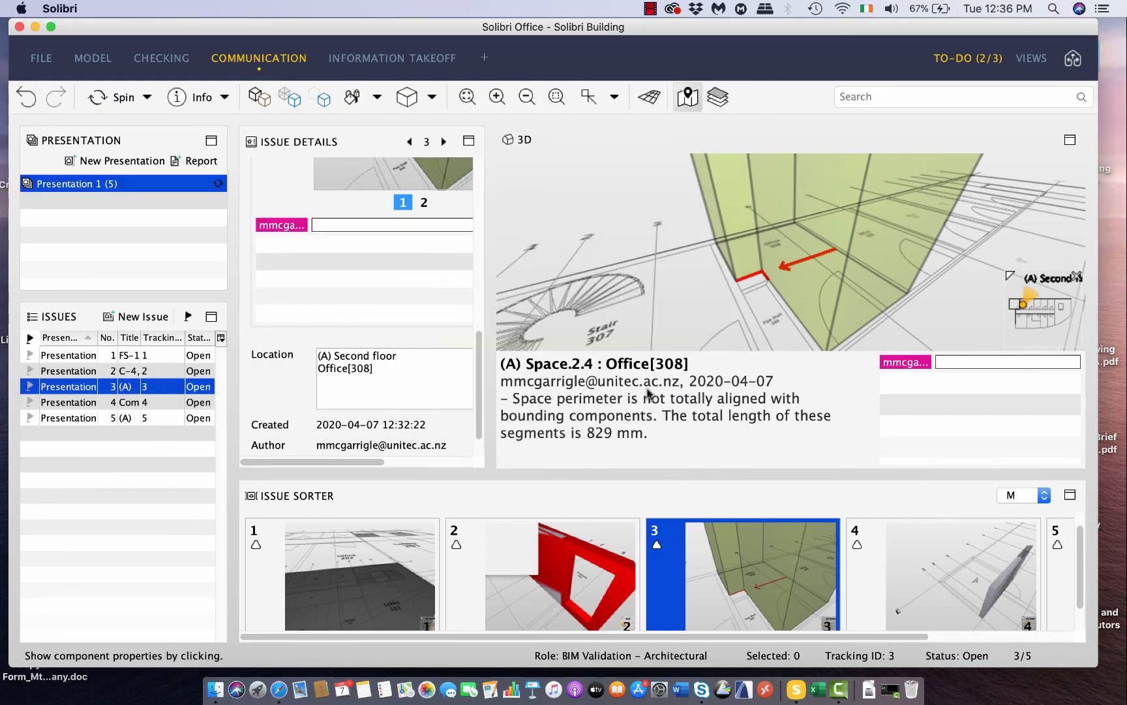
Step: Save an Excel coordination report of all Presentation 1 issues to the Desktop as Presentation 1.xls, using the CoordinationReportTemplate.xls template
click(192, 161)
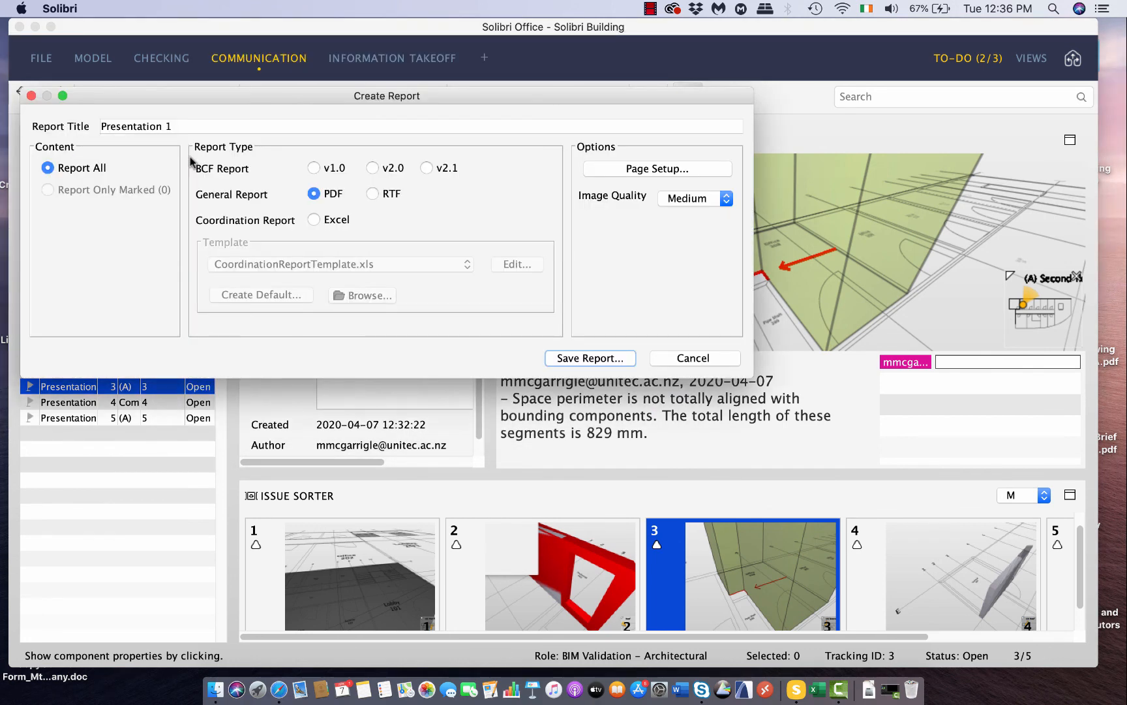
click(314, 220)
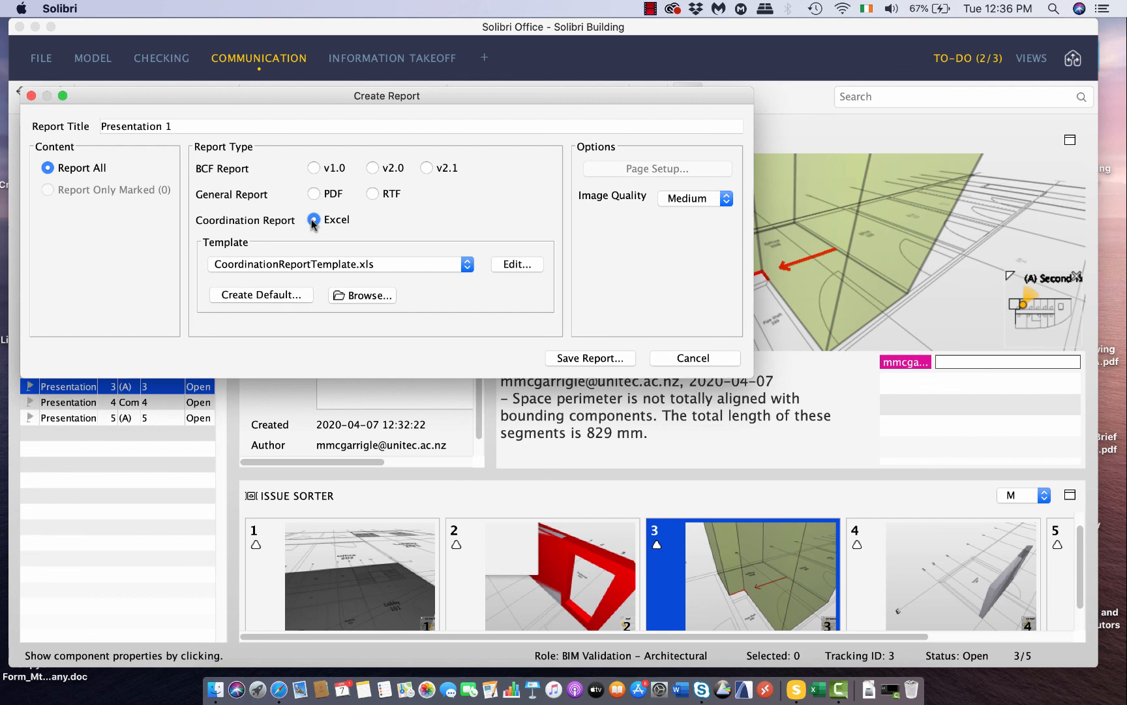
click(595, 357)
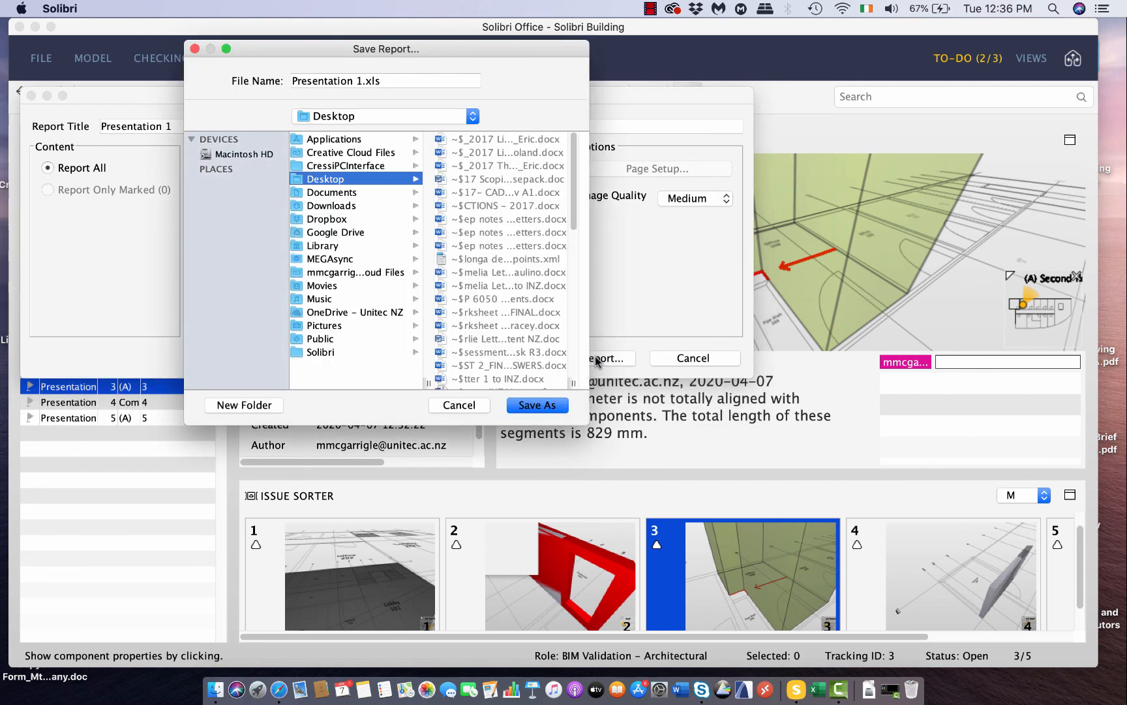
click(537, 405)
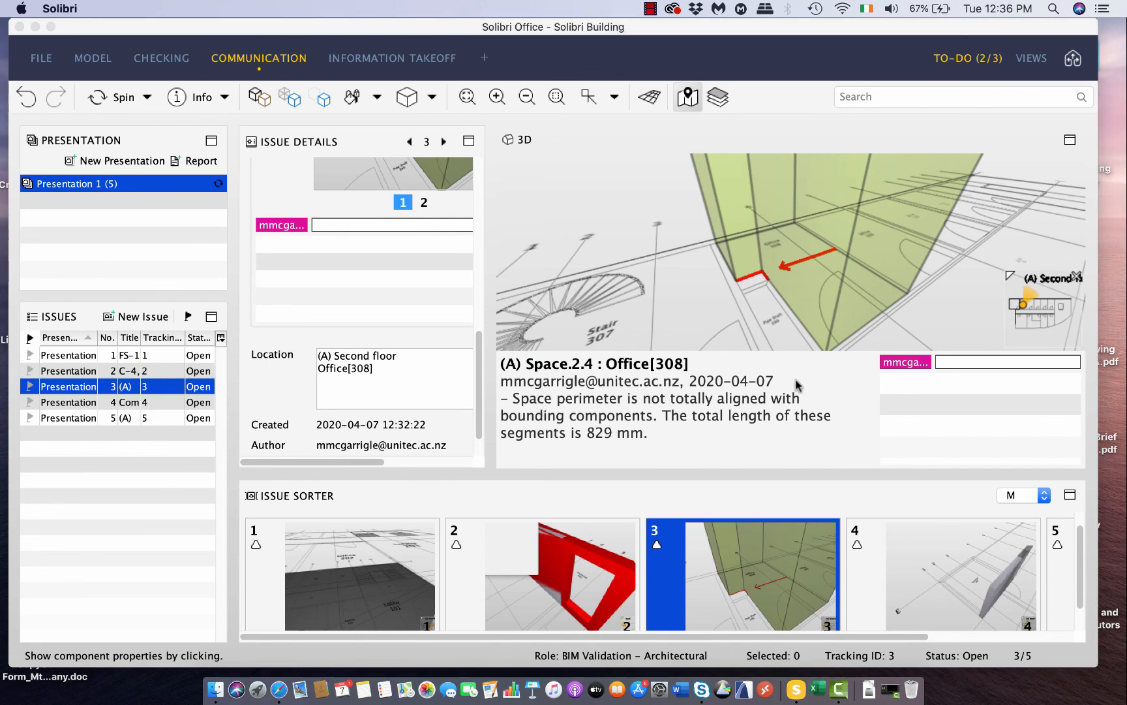
Step: Switch to Excel, enlarge the Presentation 1.xls window and review the report's issue rows with their locations, pictures, descriptions, comments and responsibilities
click(815, 692)
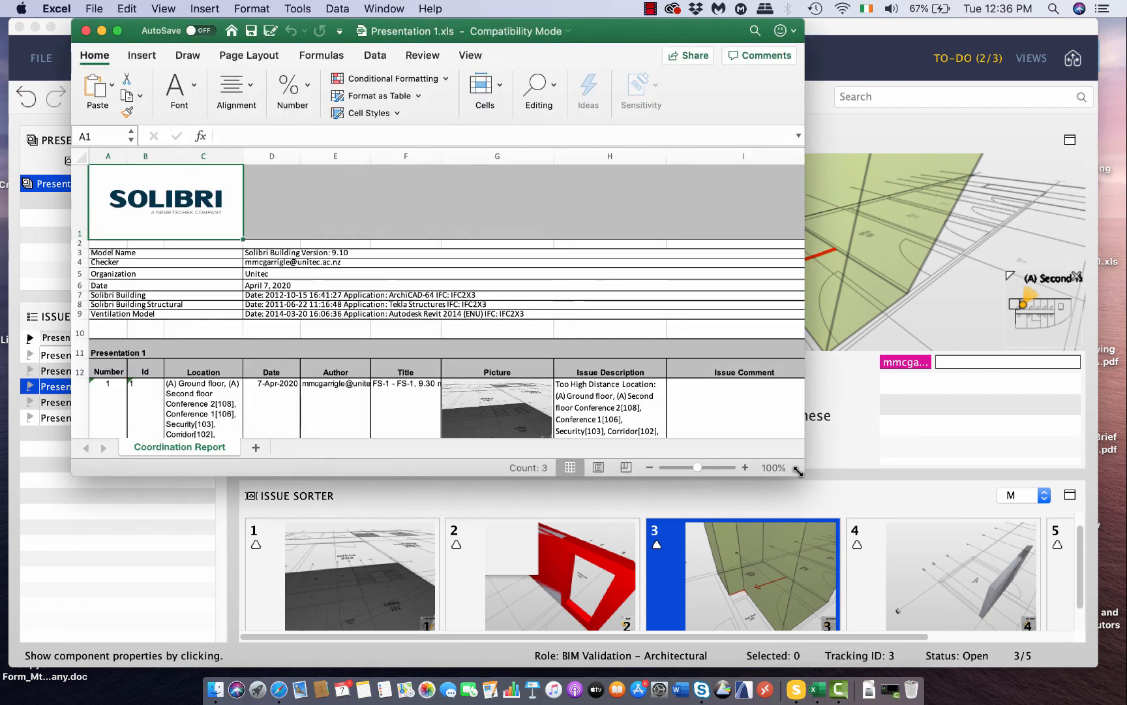
drag(802, 474, 985, 572)
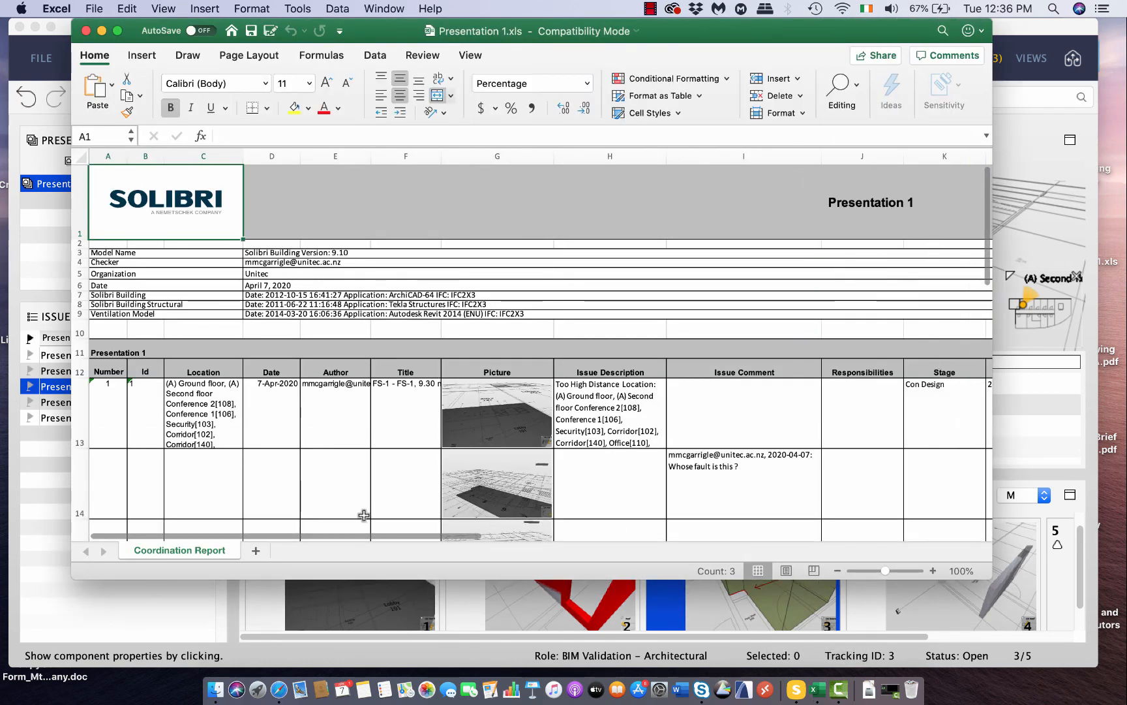
scroll(240, 427, down, 10)
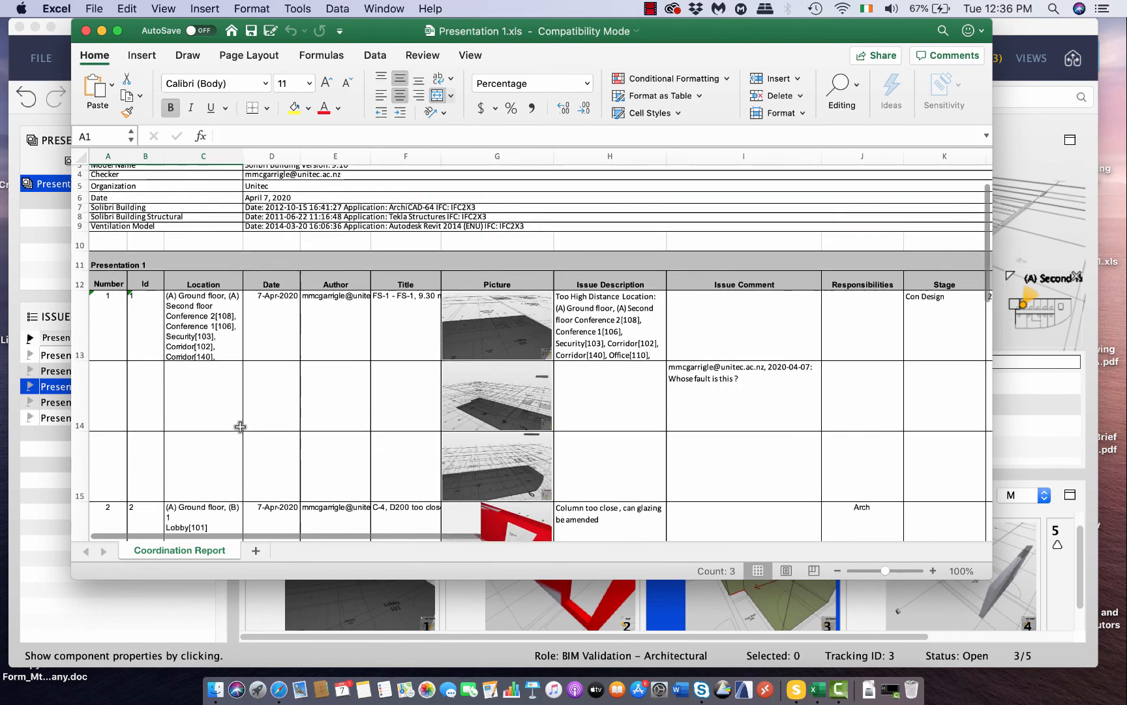
scroll(441, 286, up, 5)
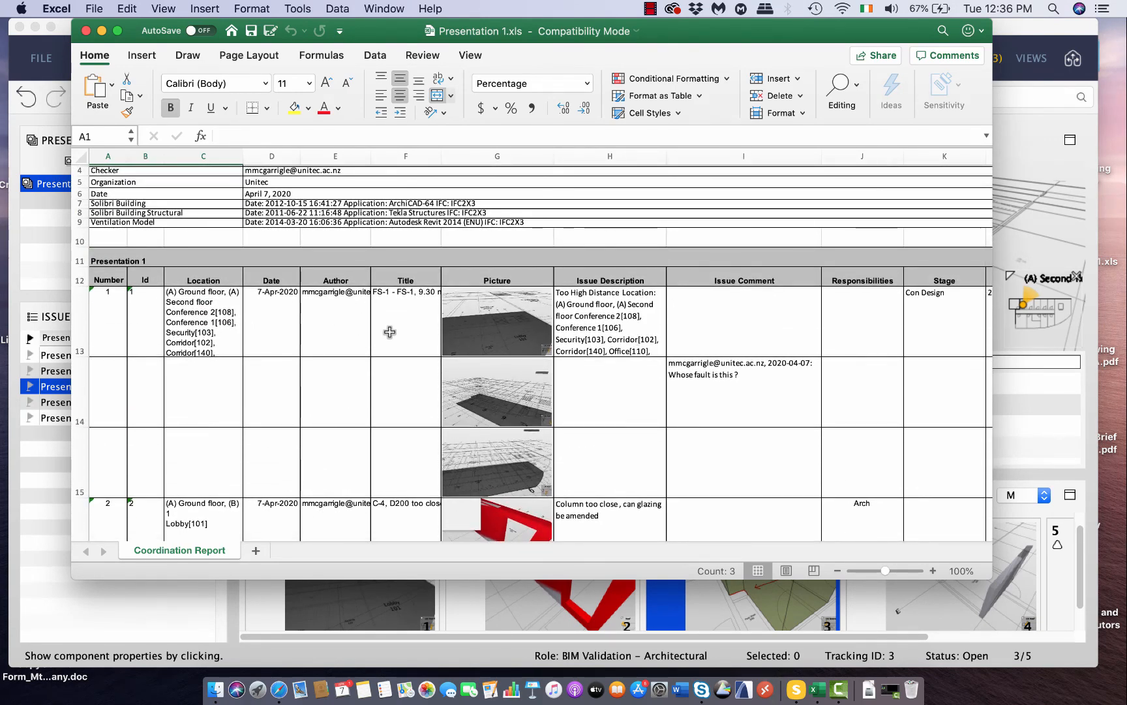
scroll(761, 372, down, 3)
scroll(760, 372, down, 10)
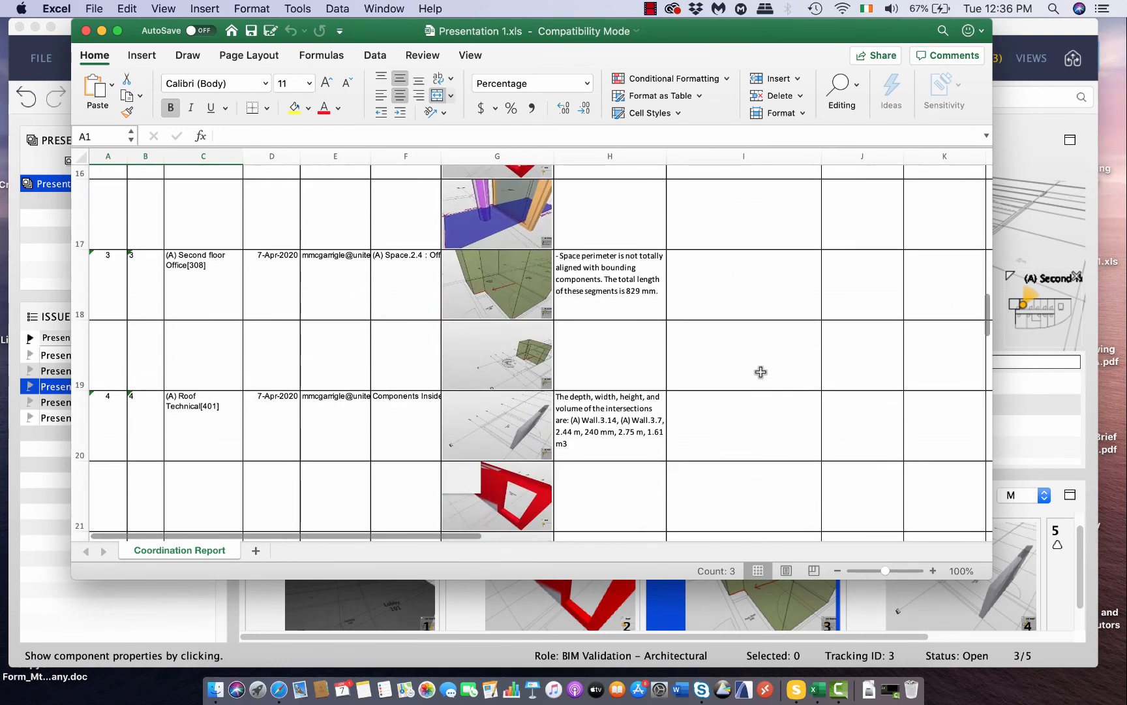
scroll(760, 373, up, 10)
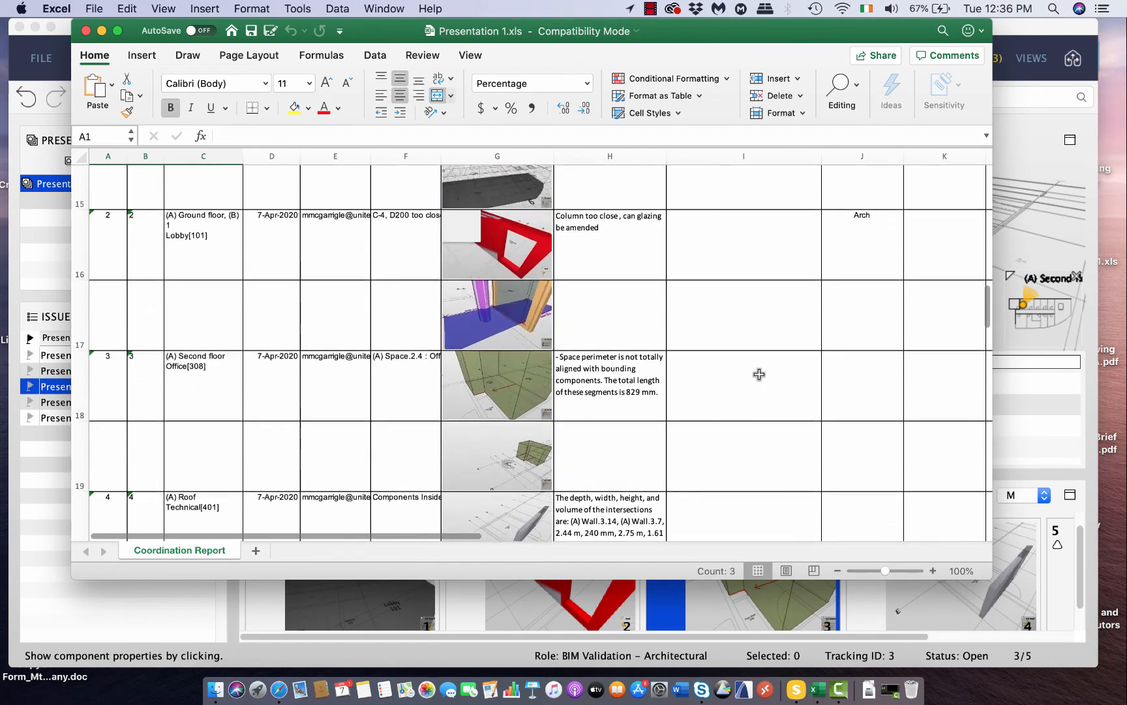
scroll(760, 375, up, 2)
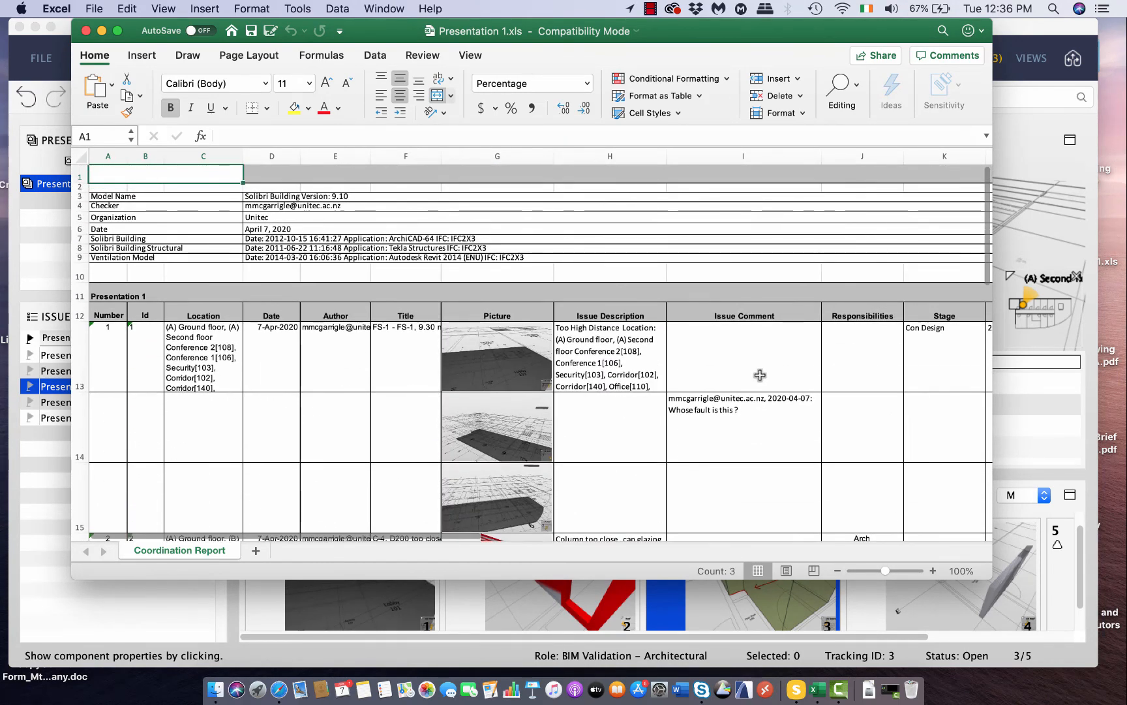
scroll(760, 375, down, 4)
scroll(760, 375, up, 6)
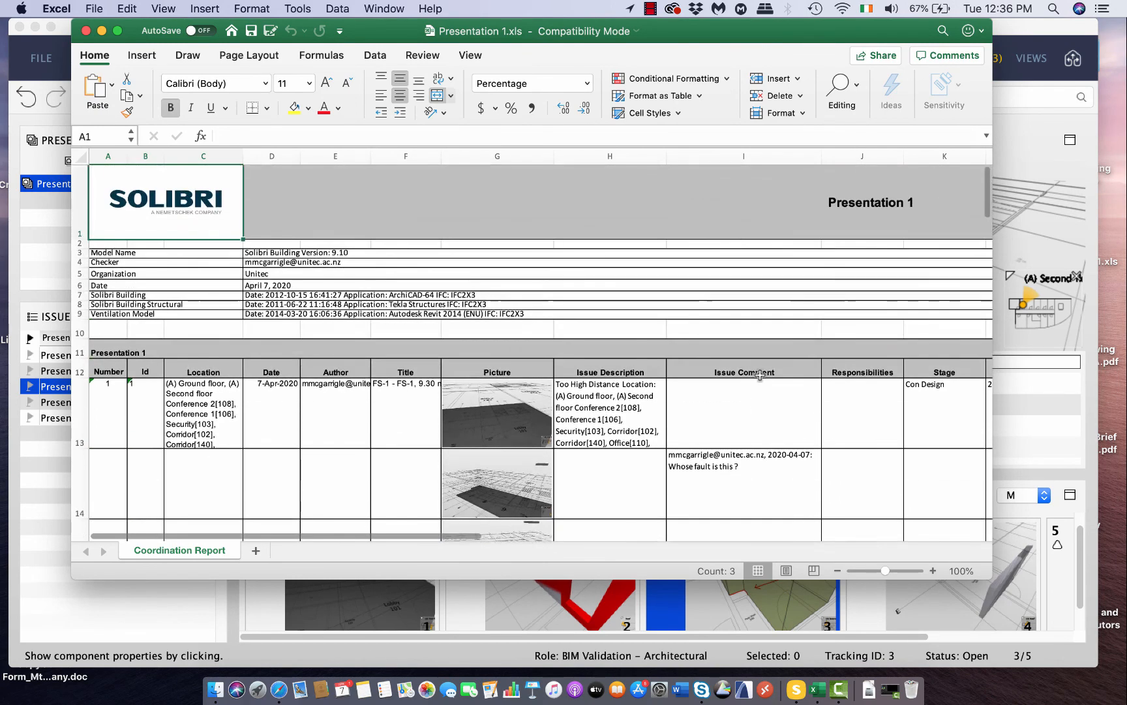